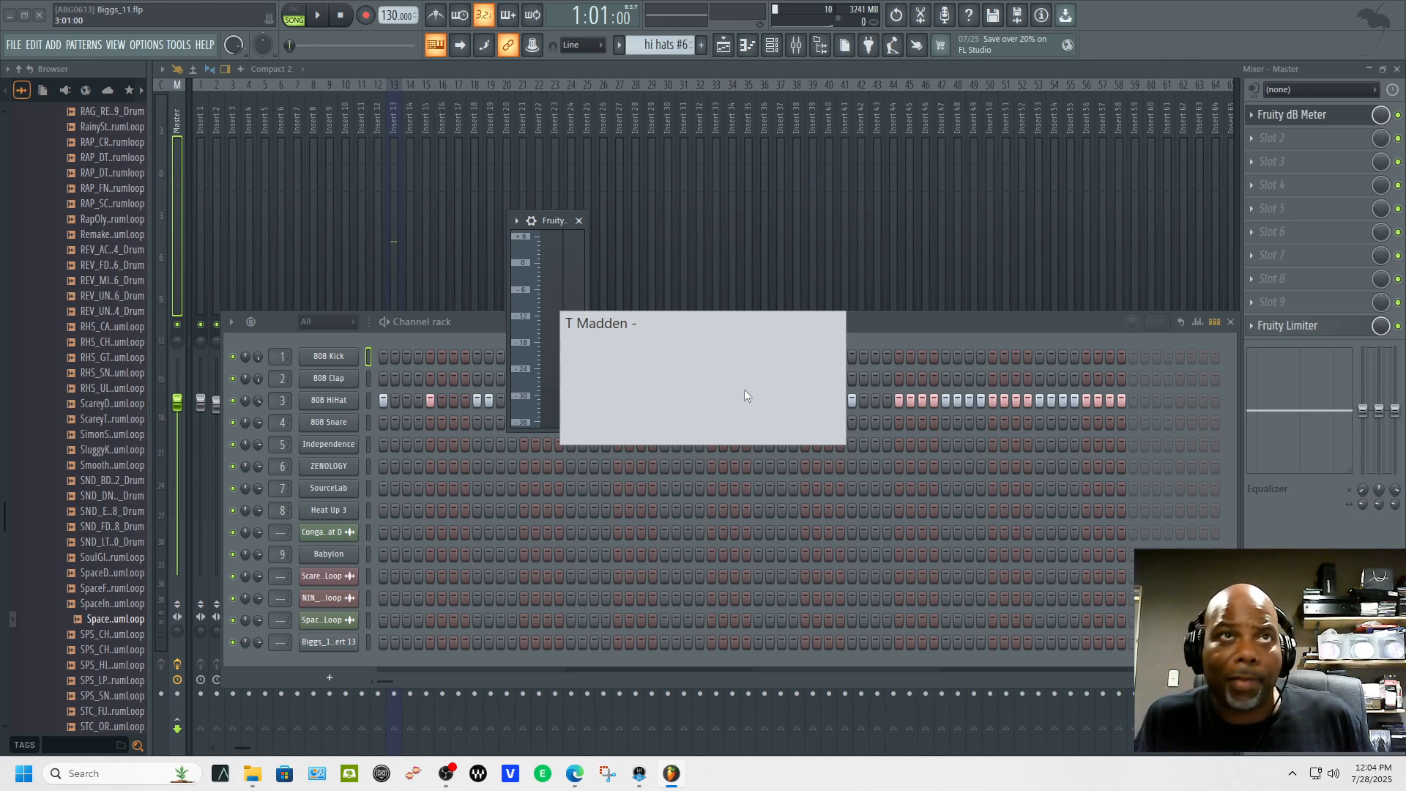
Close the Fruity dB Meter window and leave the channel rack displayed over the mixer.
left_click(578, 221)
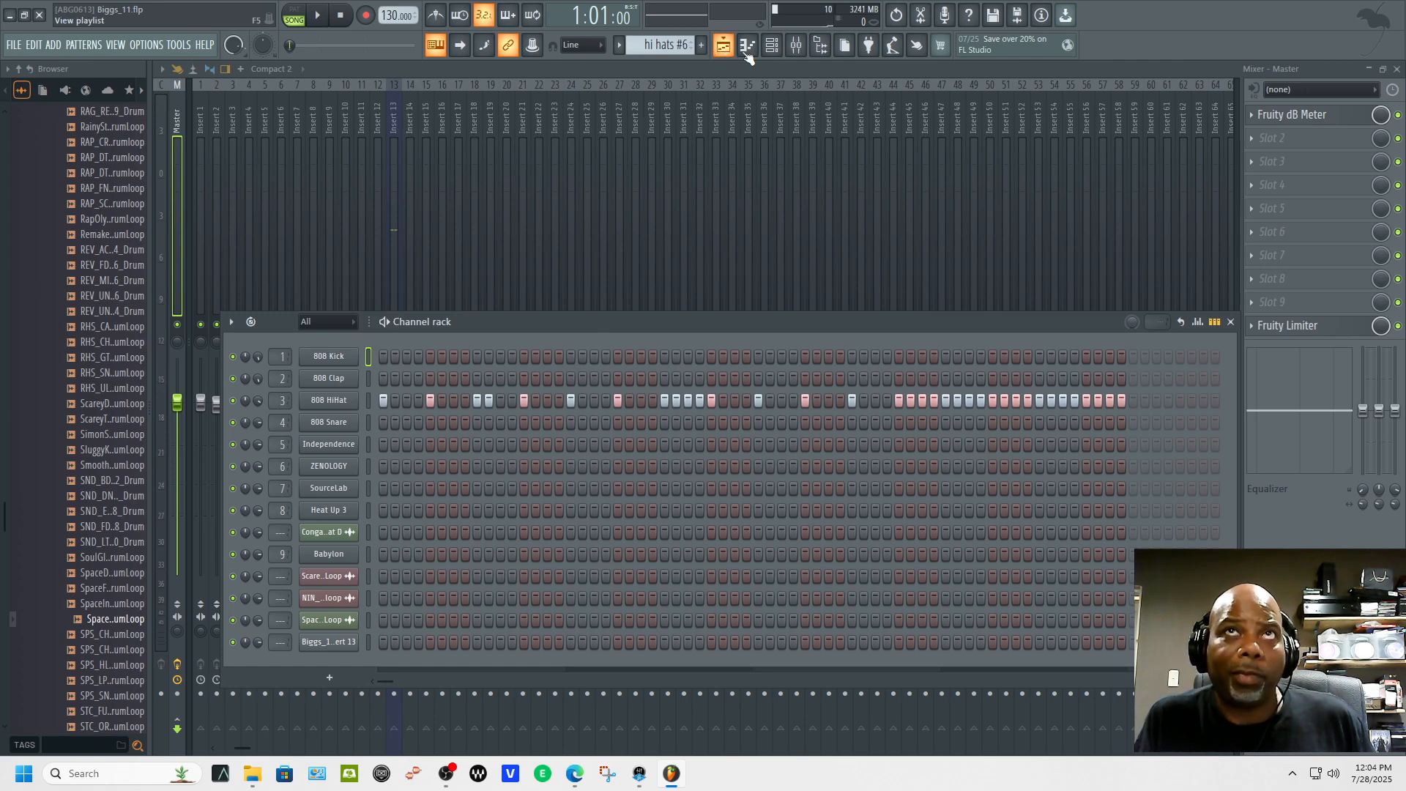
left_click(771, 54)
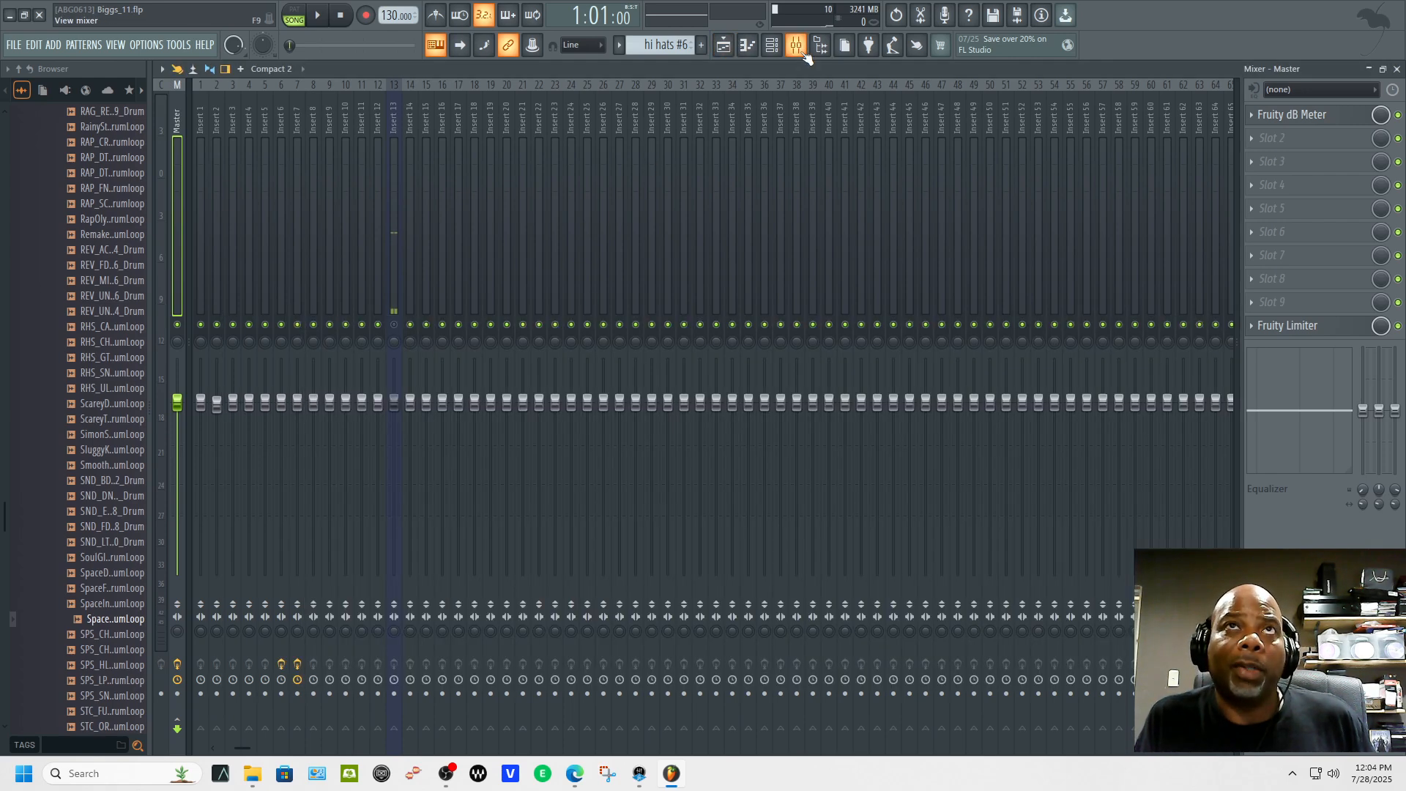
left_click(770, 54)
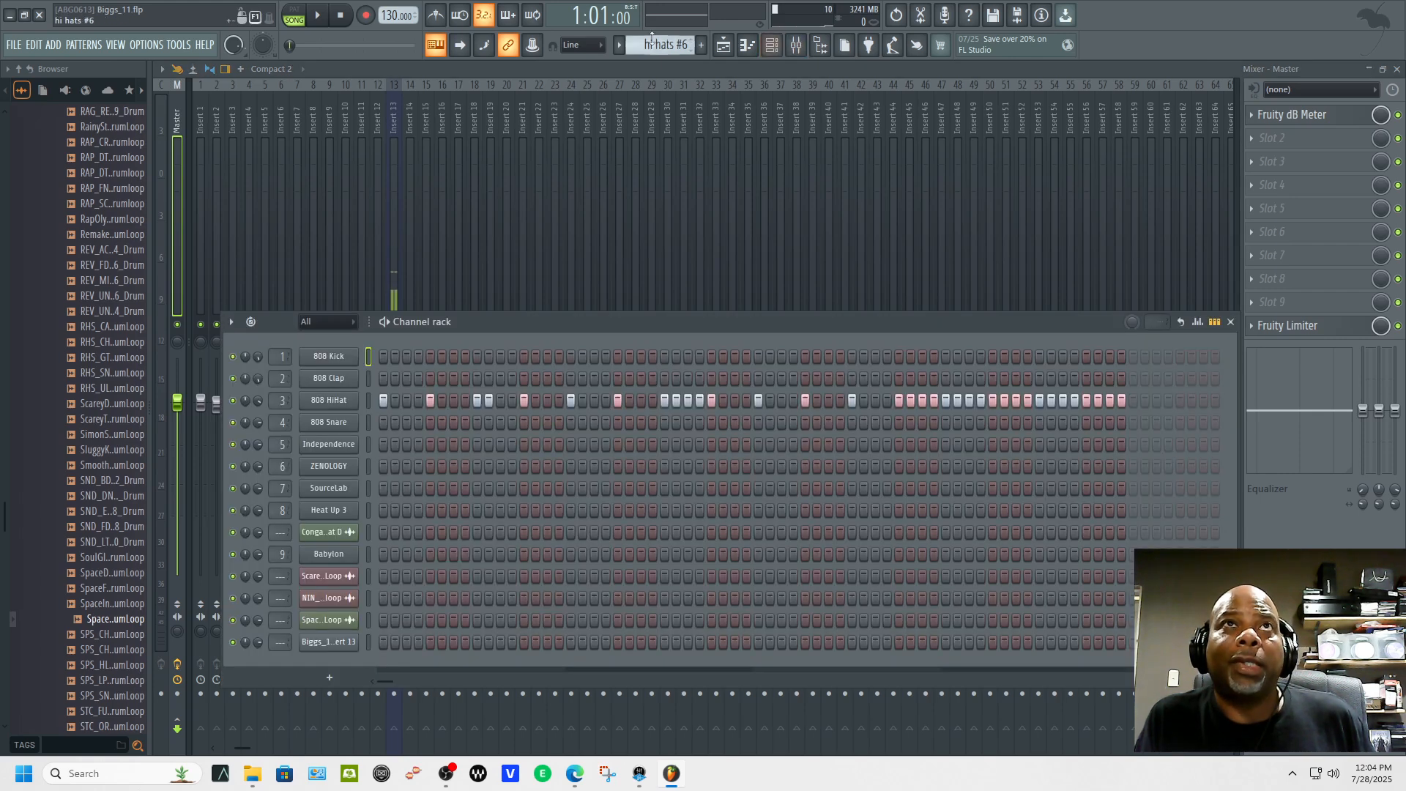
Export all playlist tracks from song start as 16Bit int stereo WAV files into the Biggs project's Audio folder.
left_click(14, 45)
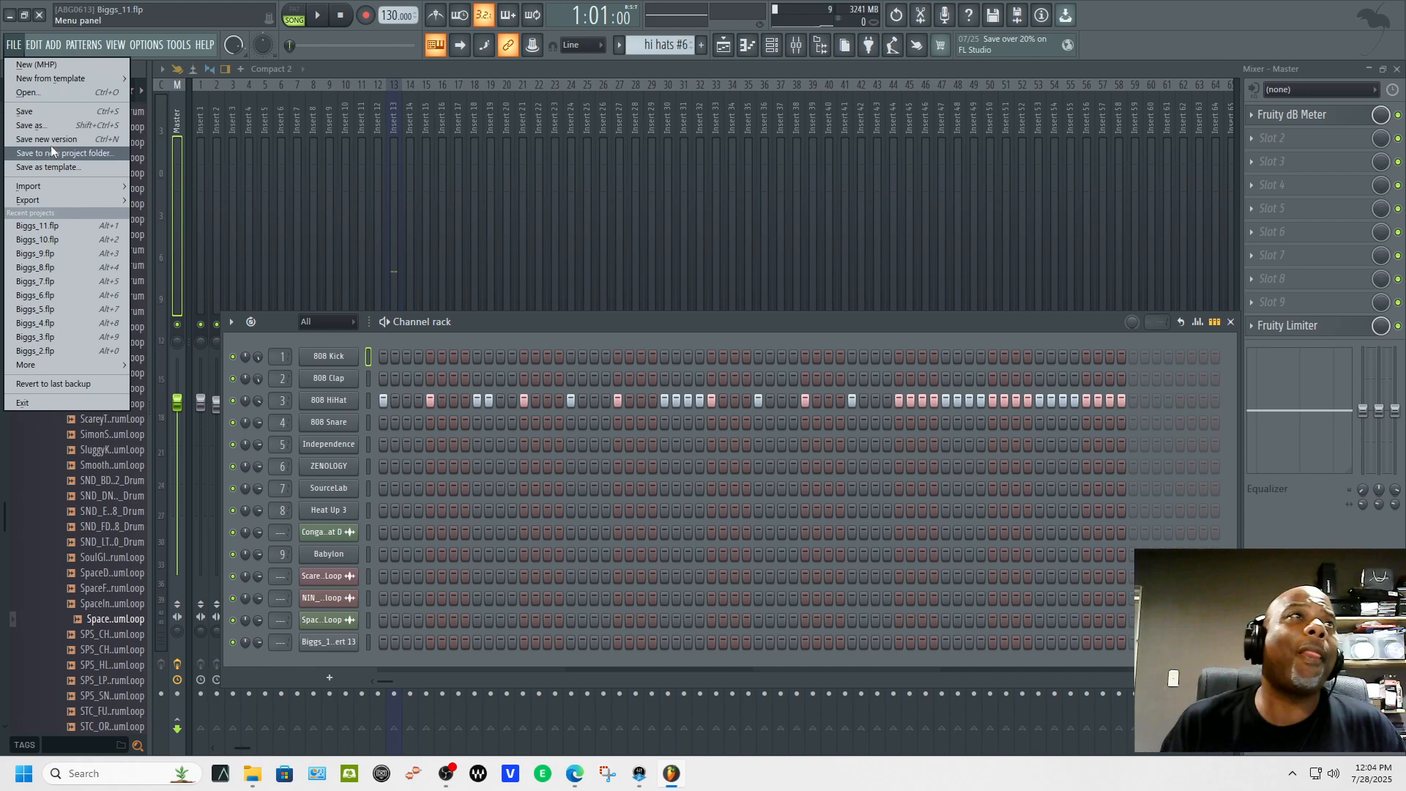
mouse_move(60, 198)
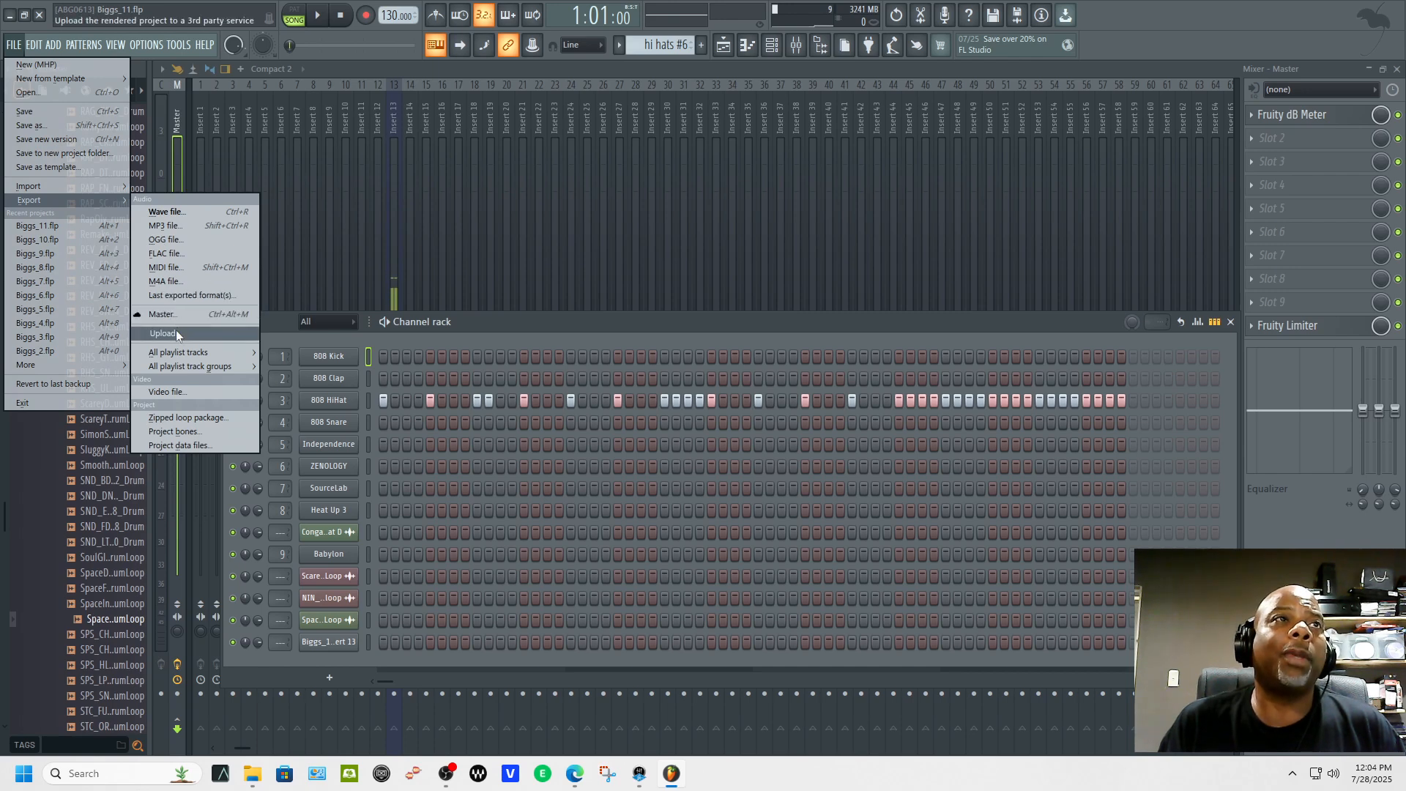
mouse_move(174, 353)
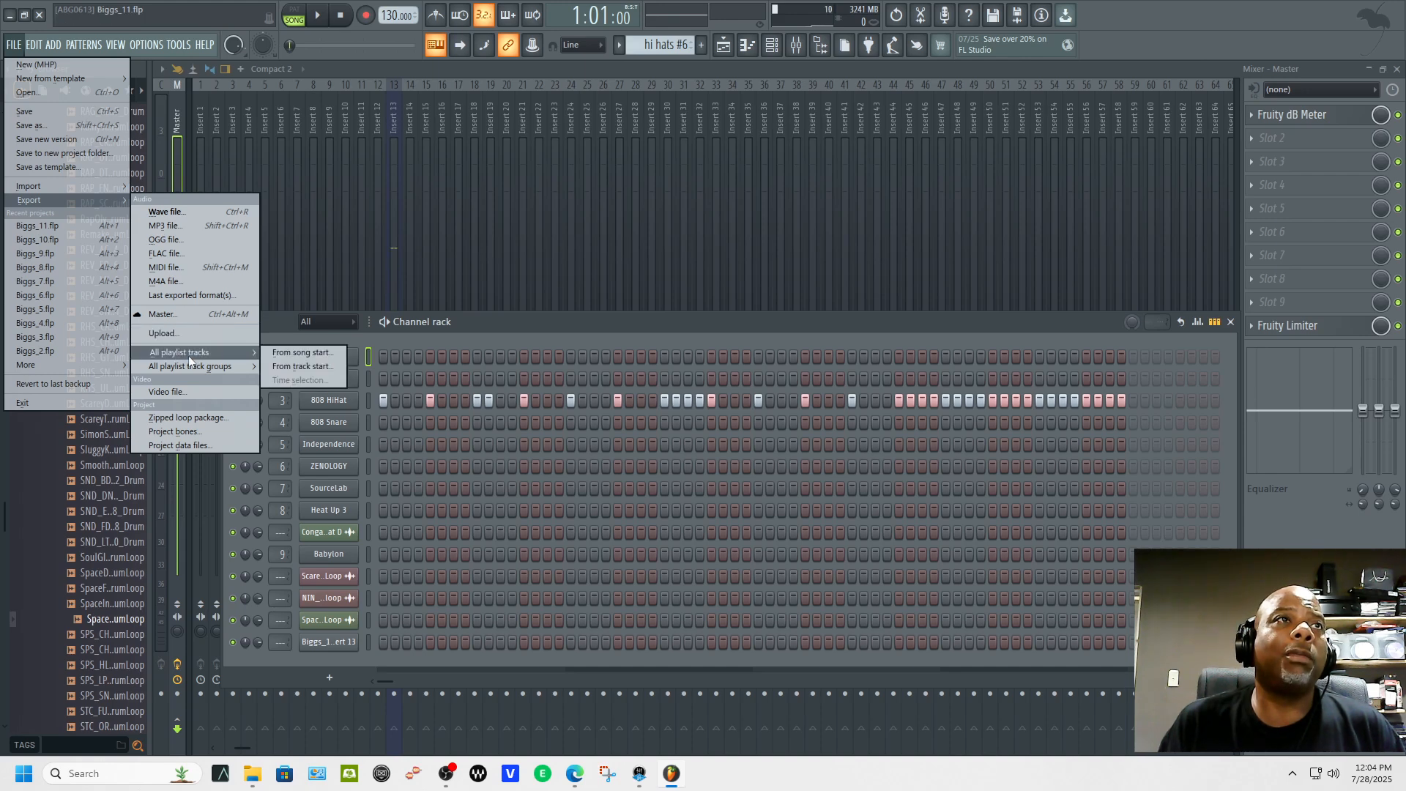
mouse_move(218, 367)
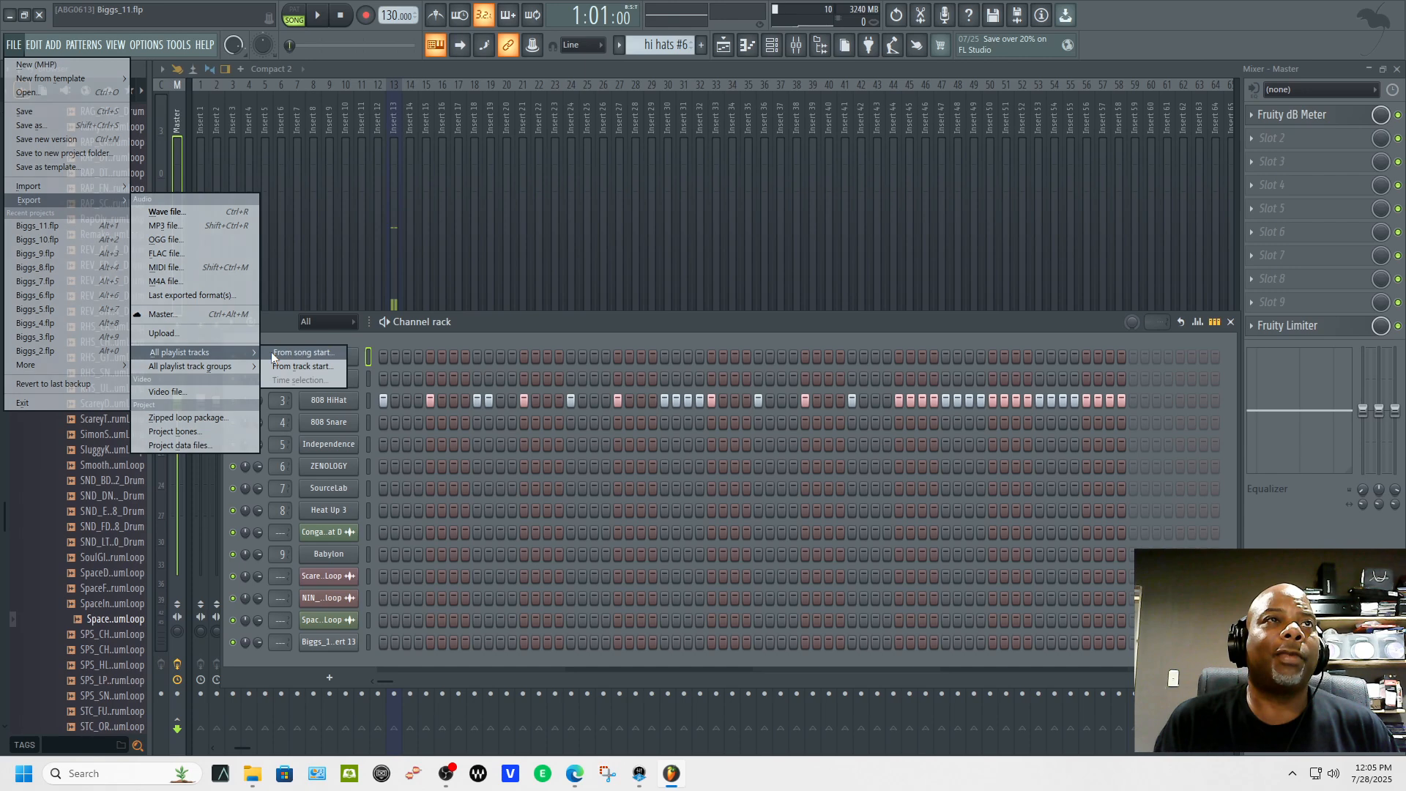
left_click(300, 353)
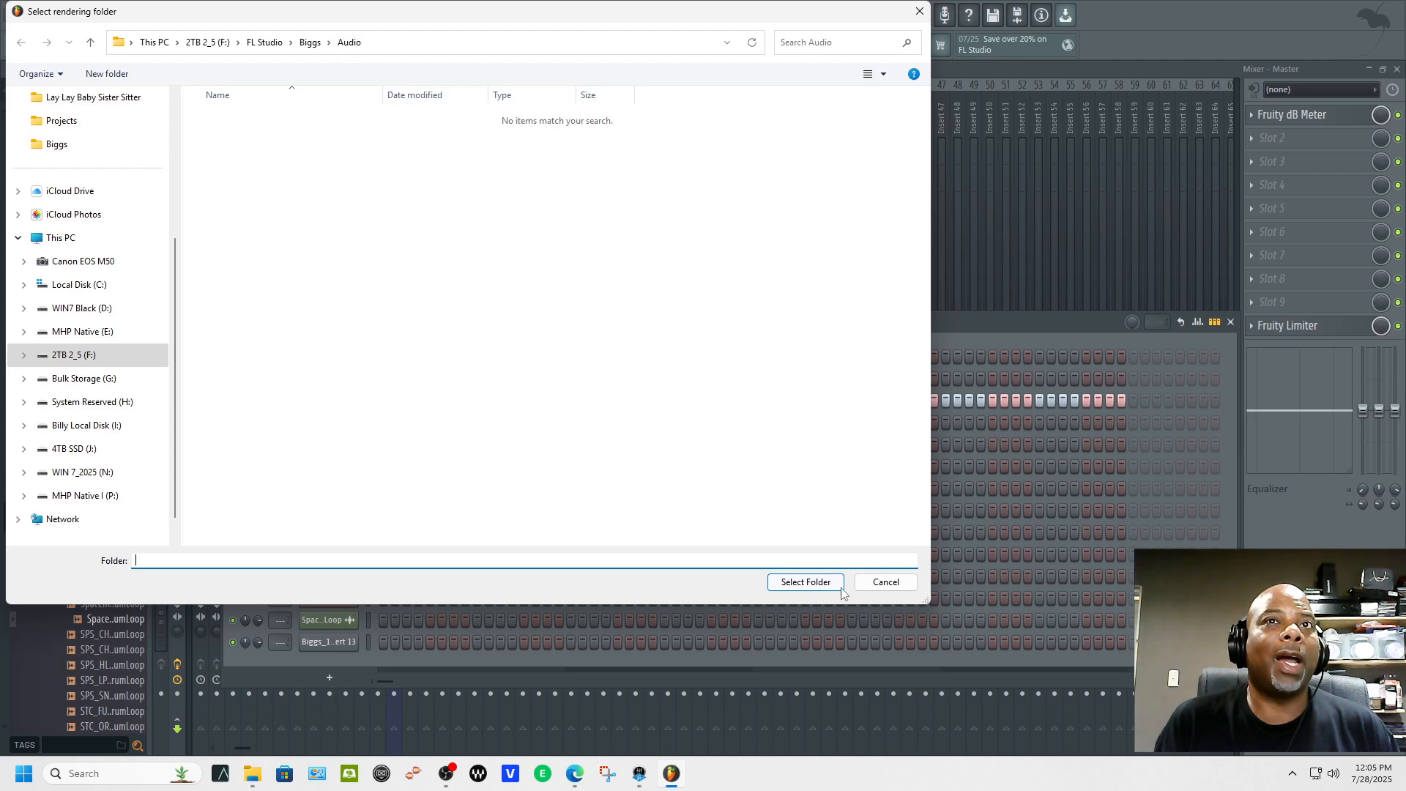
left_click(806, 582)
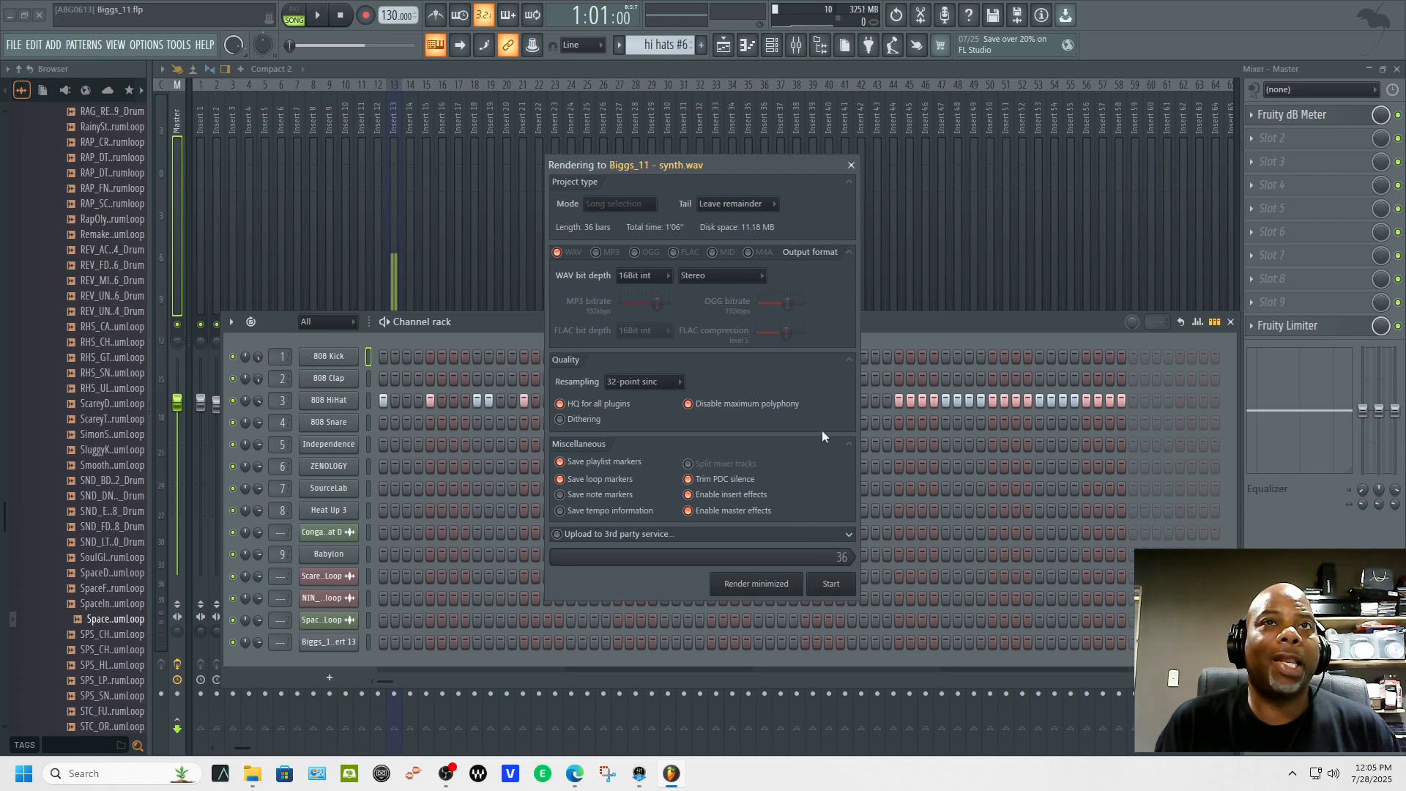
left_click(837, 579)
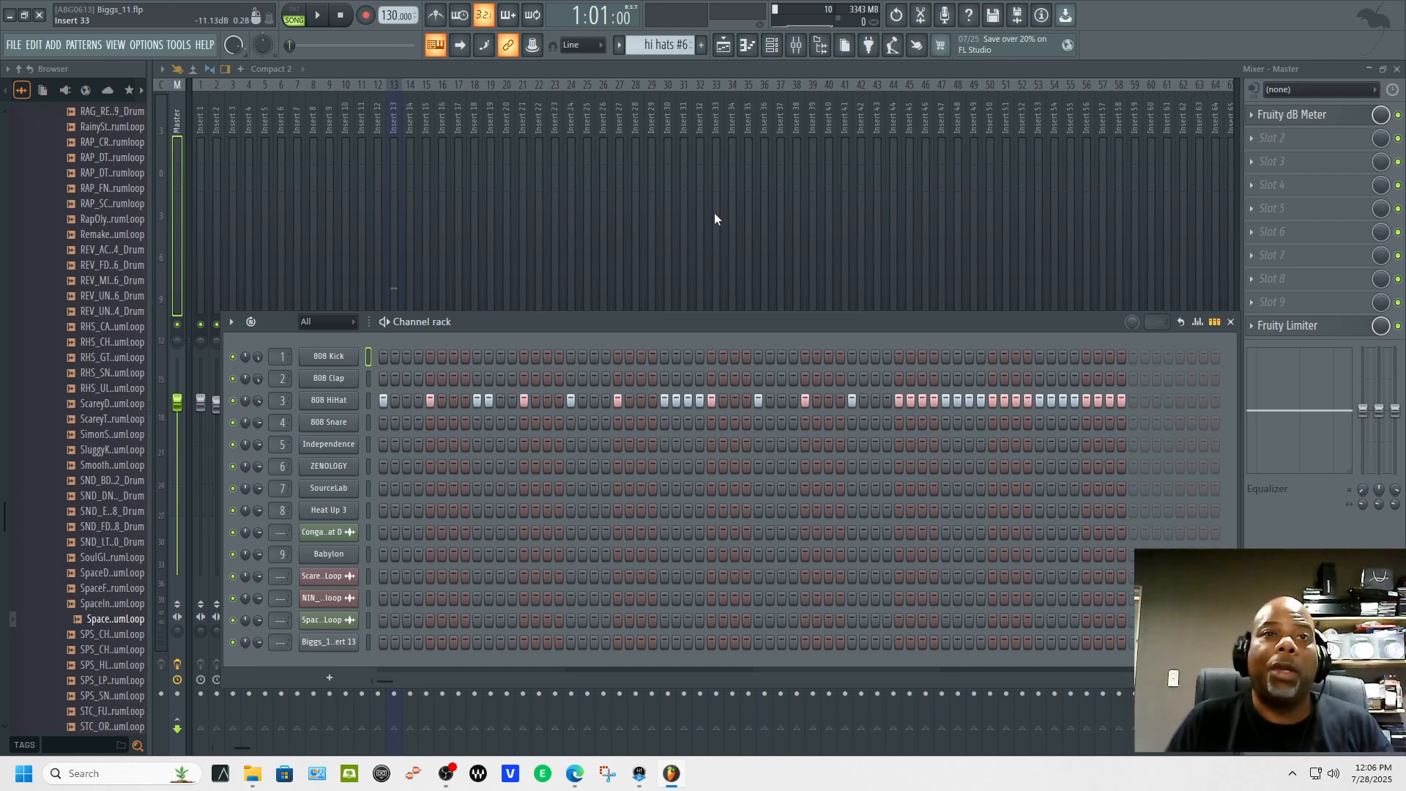
Open a new File Explorer window and browse to the Program Files\Image-Line\FL Studio 2025 folder on Local Disk (C:).
mouse_move(571, 778)
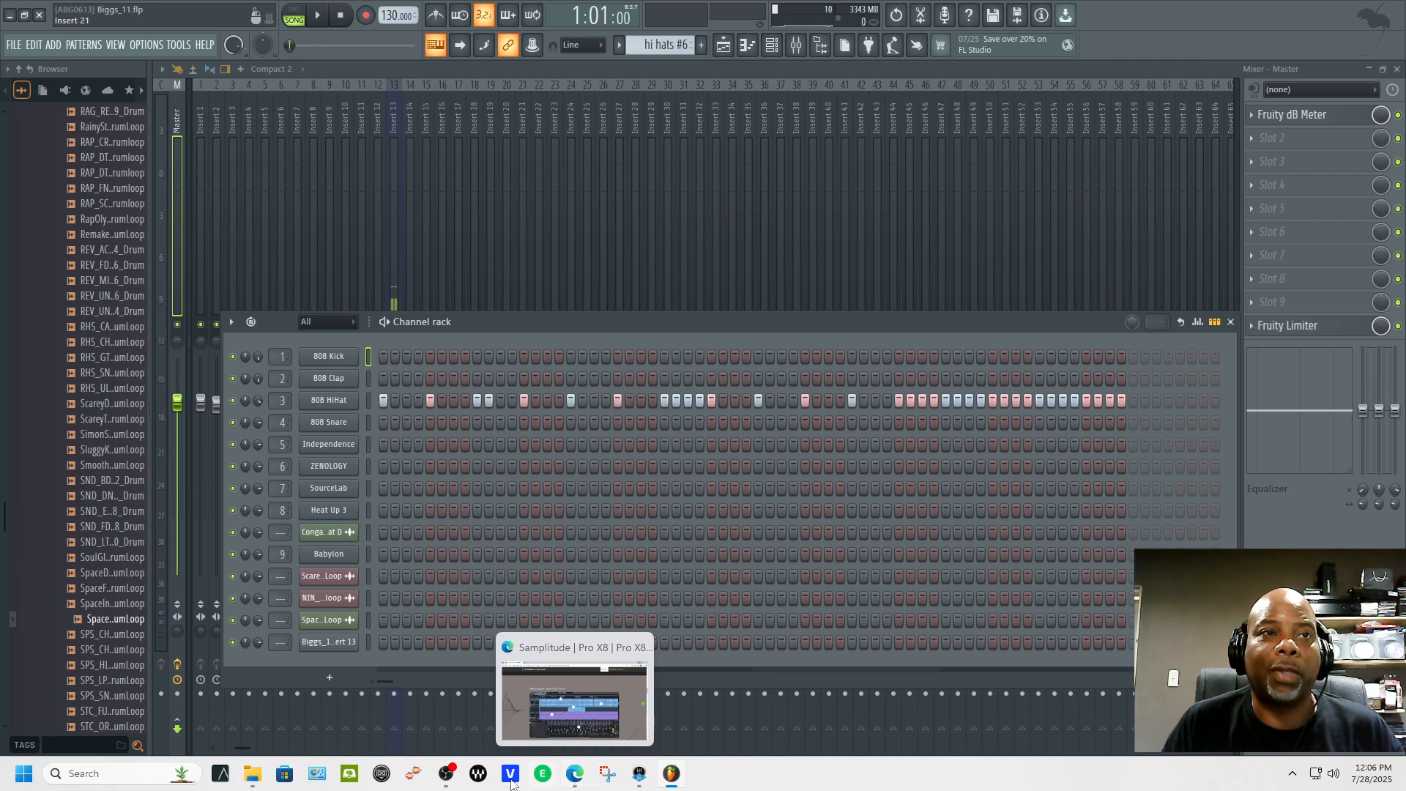
right_click(252, 773)
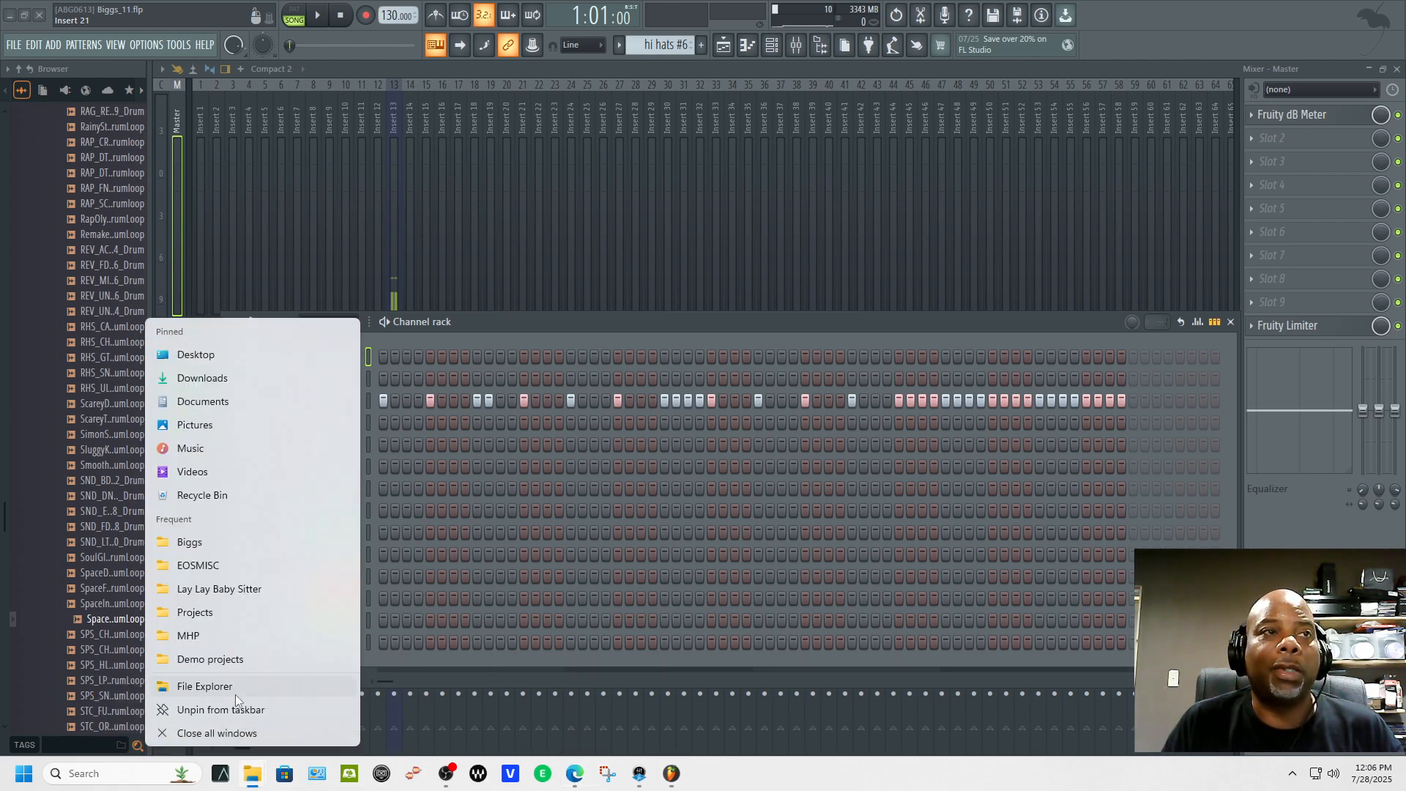
left_click(235, 693)
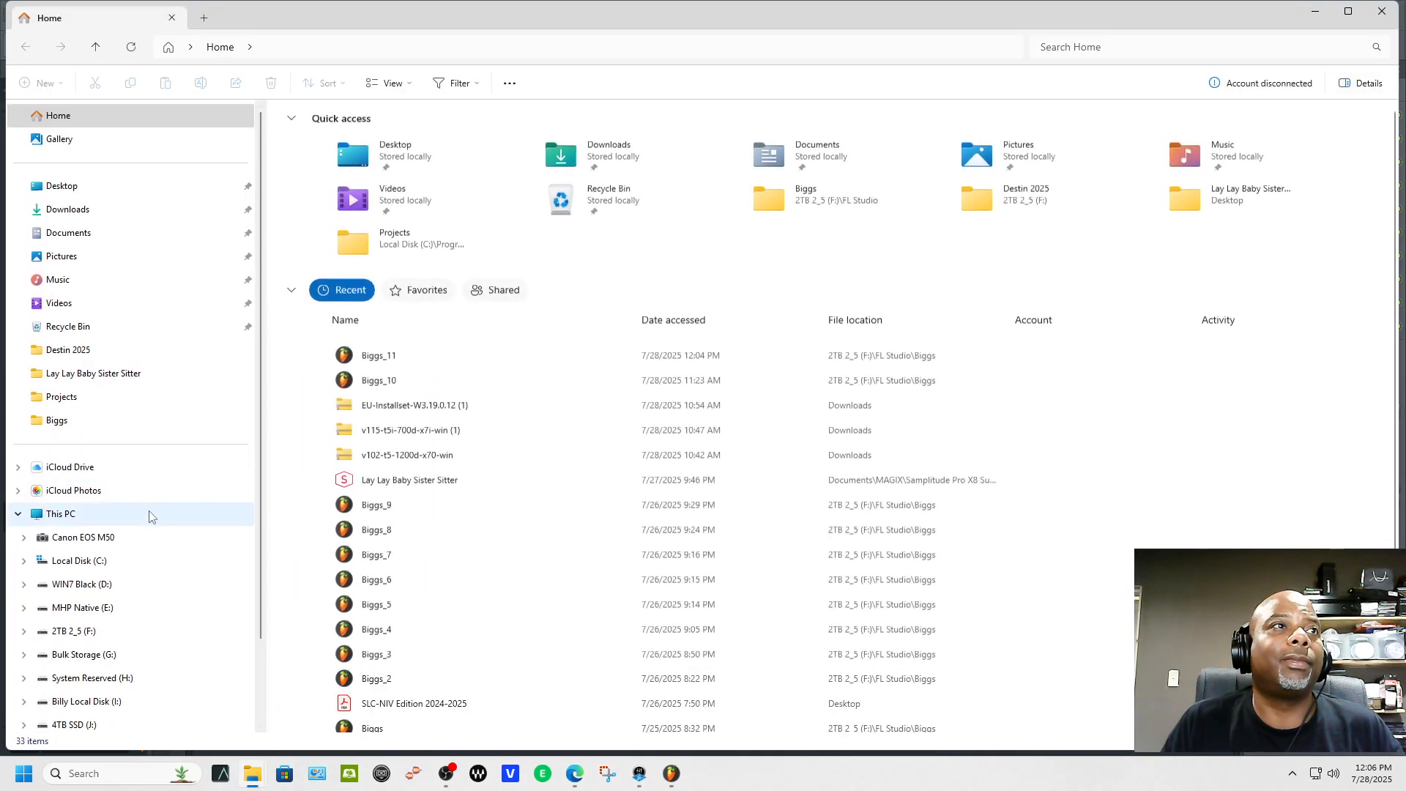
left_click(140, 562)
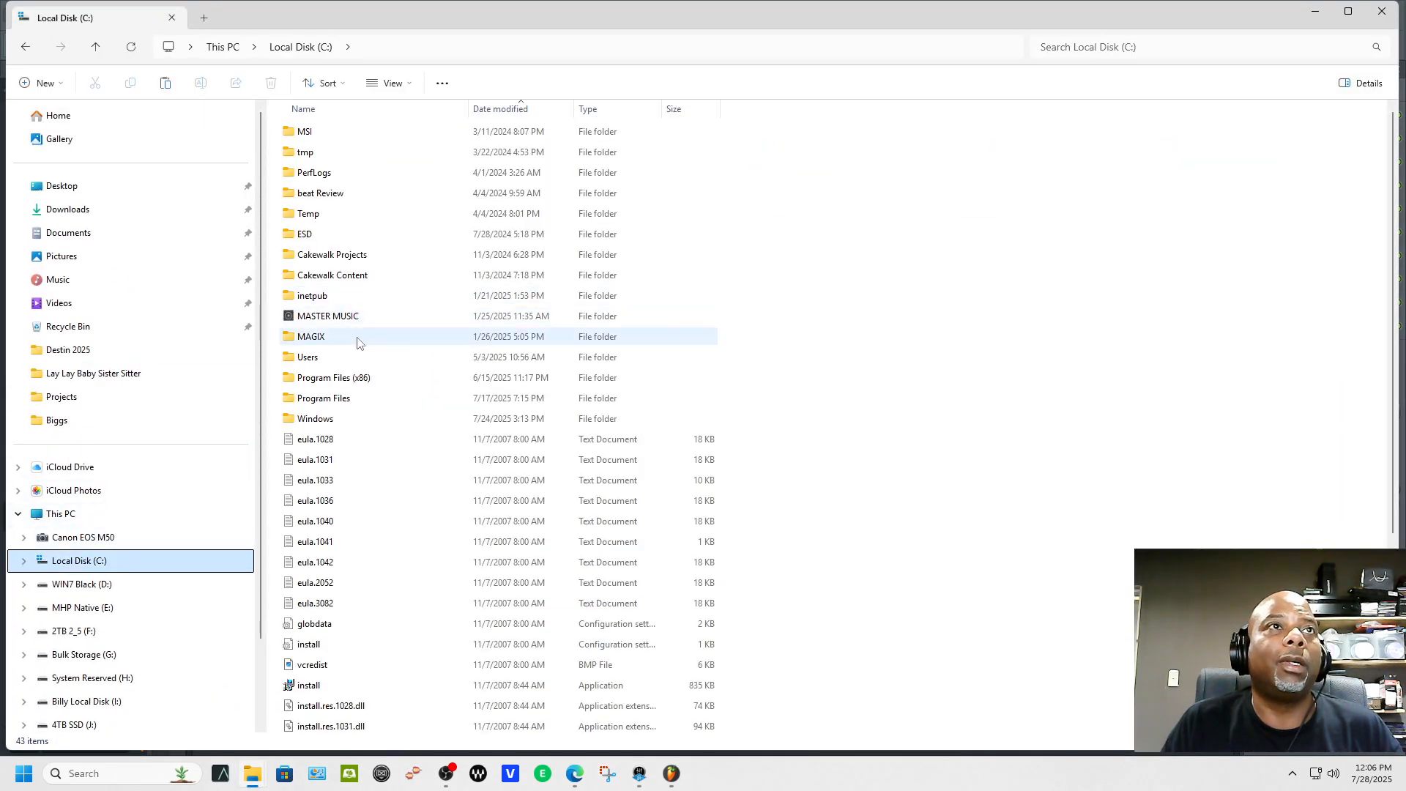
double_click(370, 398)
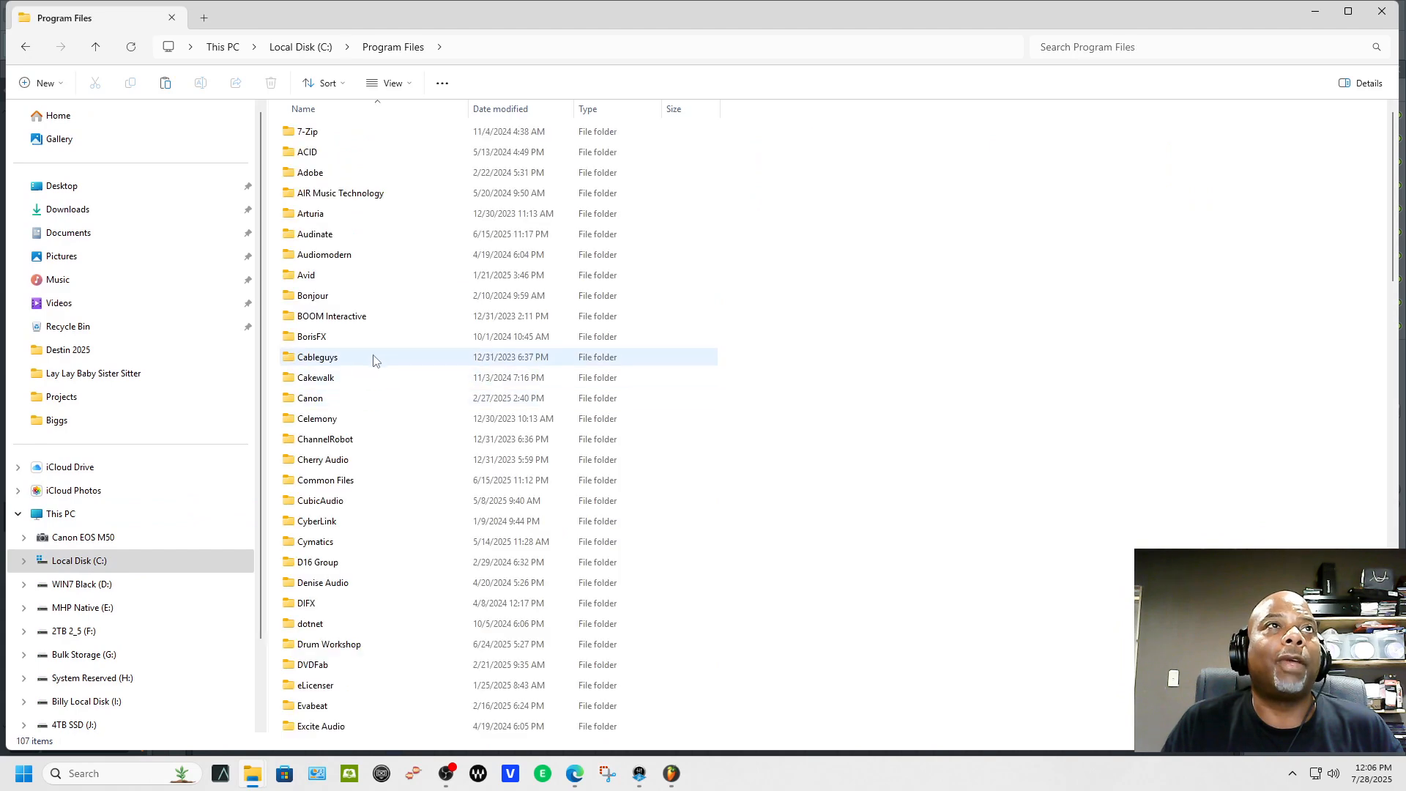
scroll(345, 638, "down", 7)
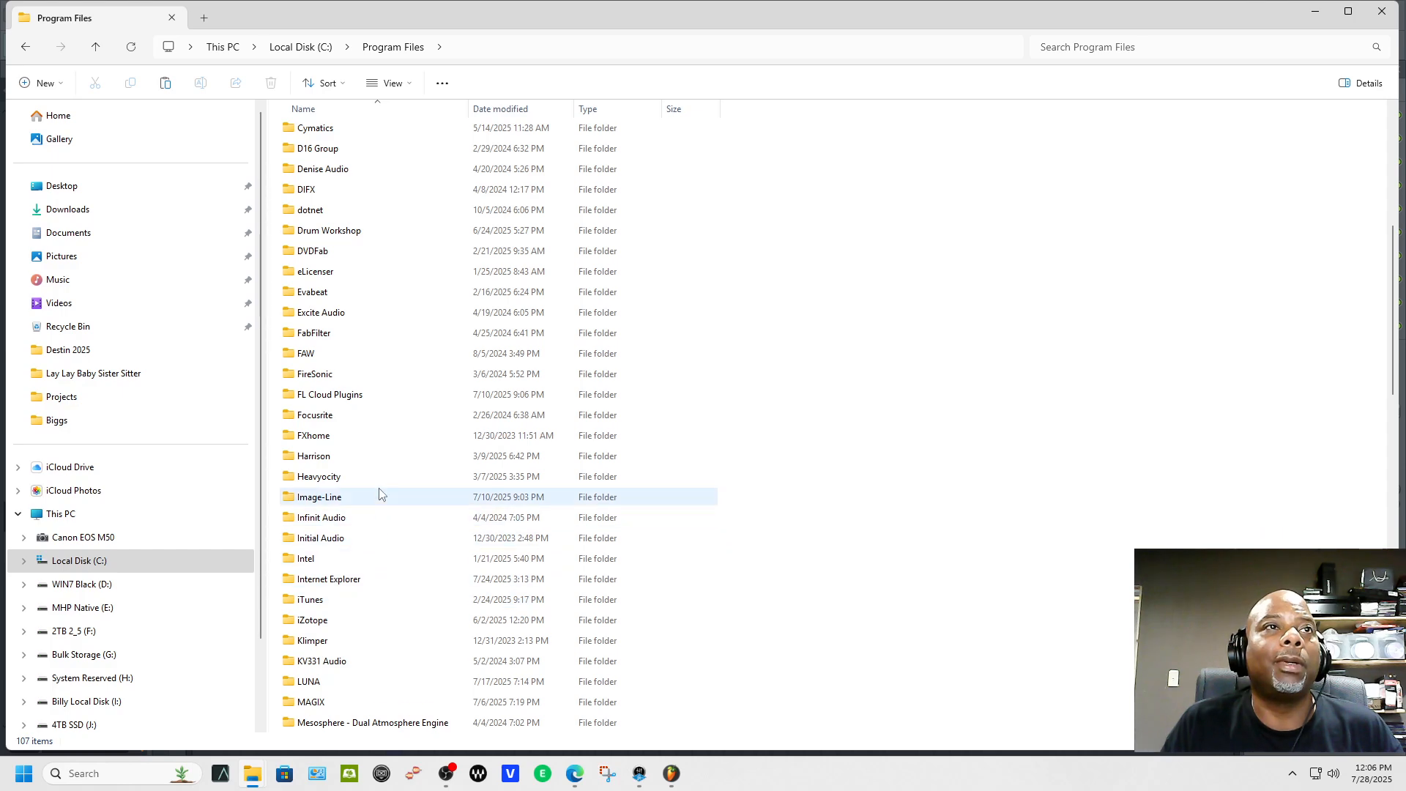
double_click(365, 501)
left_click(390, 261)
double_click(389, 258)
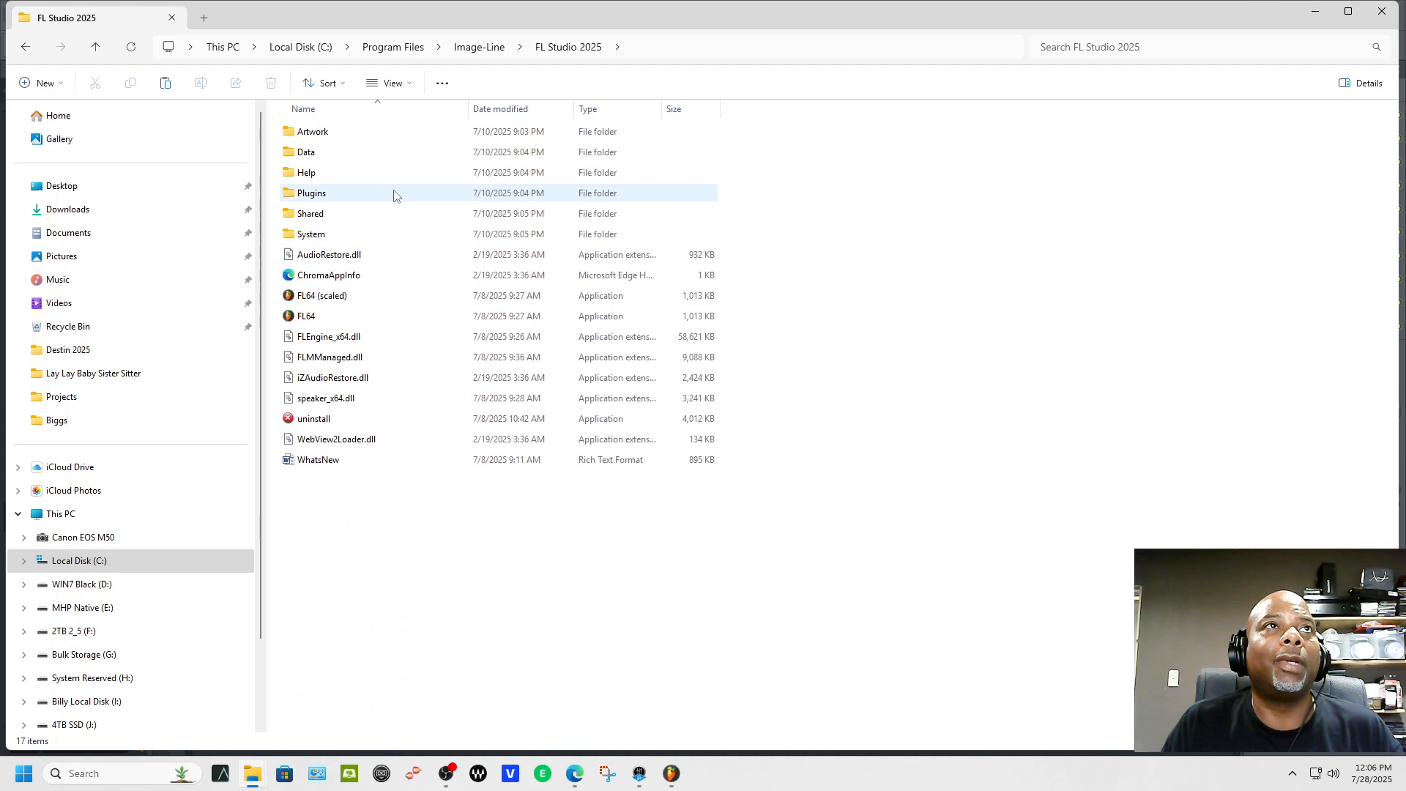
Look through the Data folder's System and Demo projects subfolders for the exported tracks, and return to FL Studio.
double_click(405, 162)
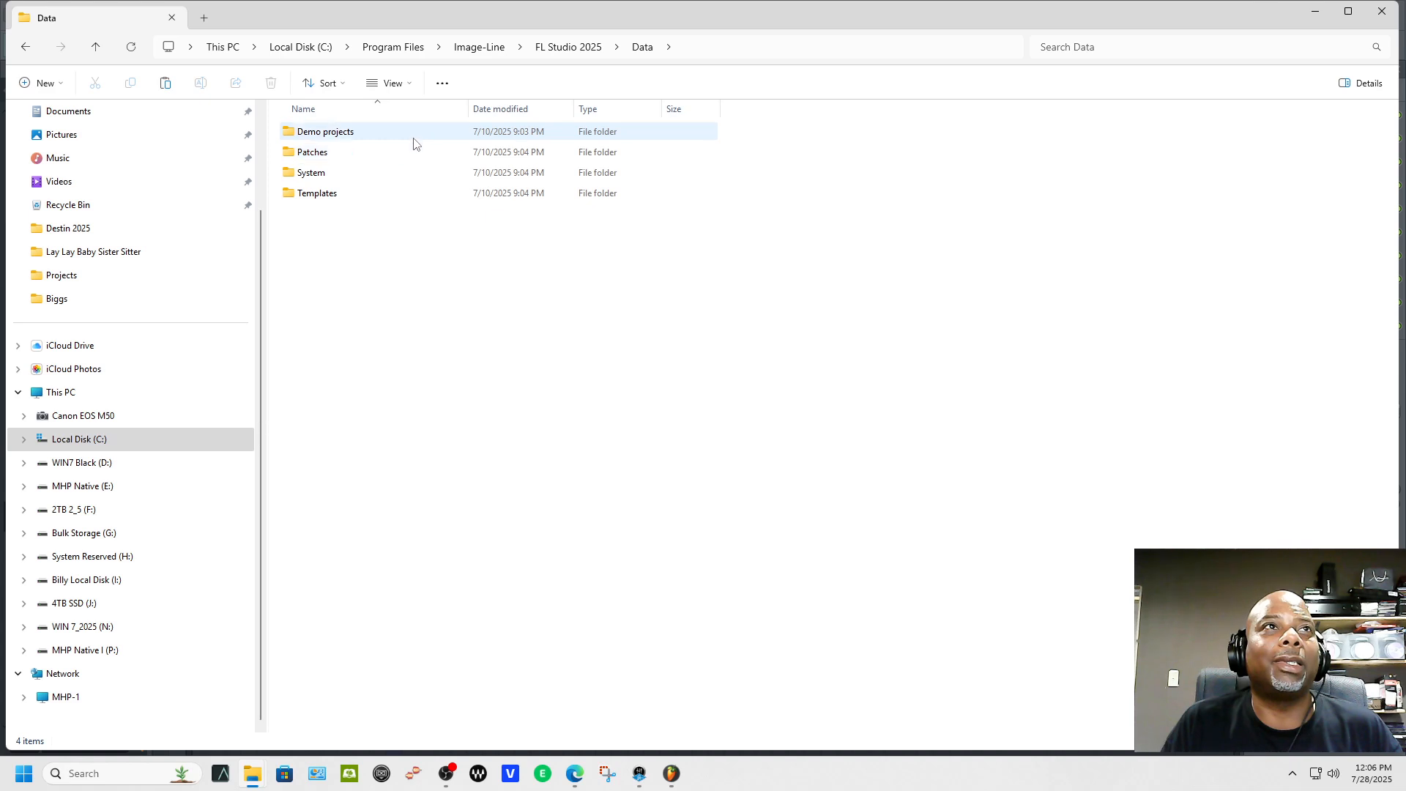
double_click(400, 183)
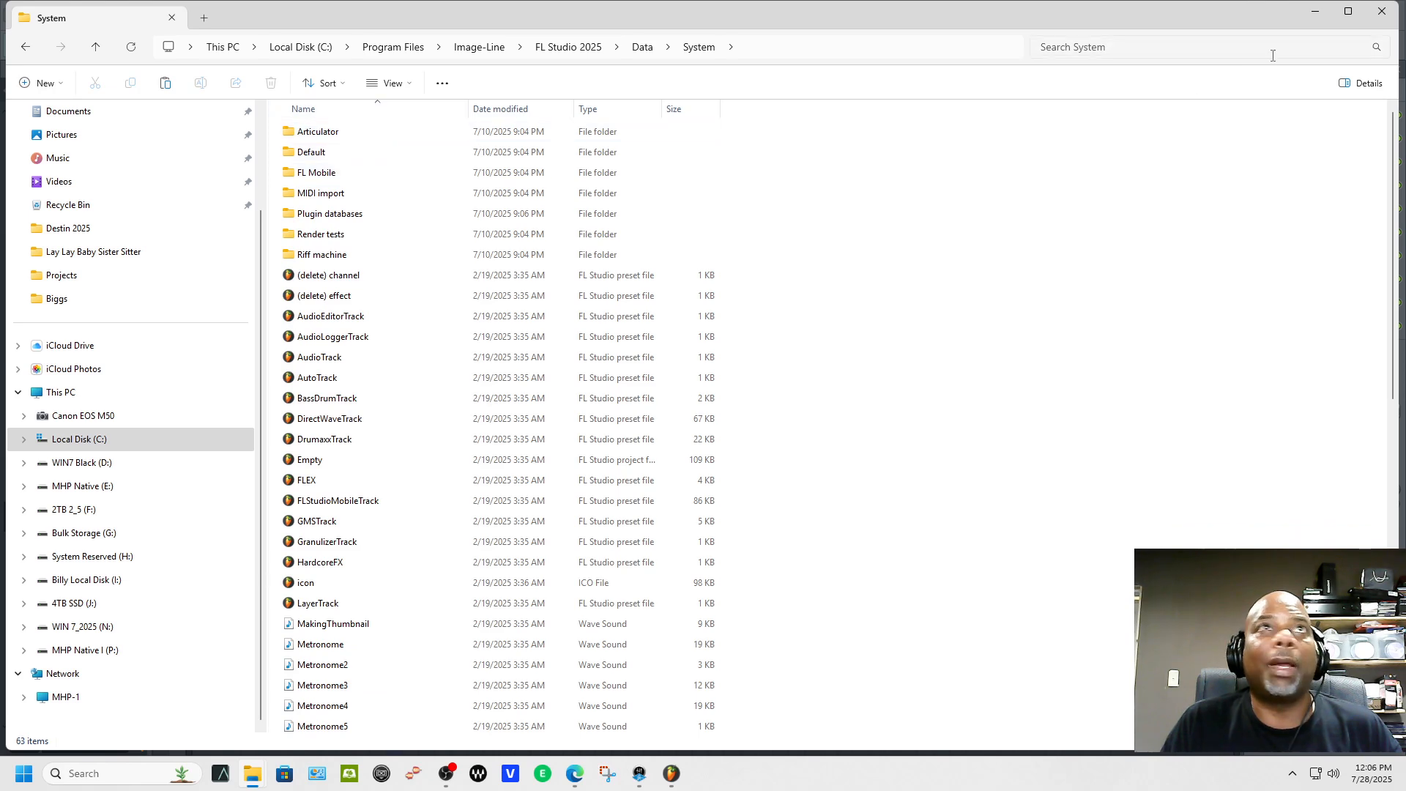
left_click(96, 47)
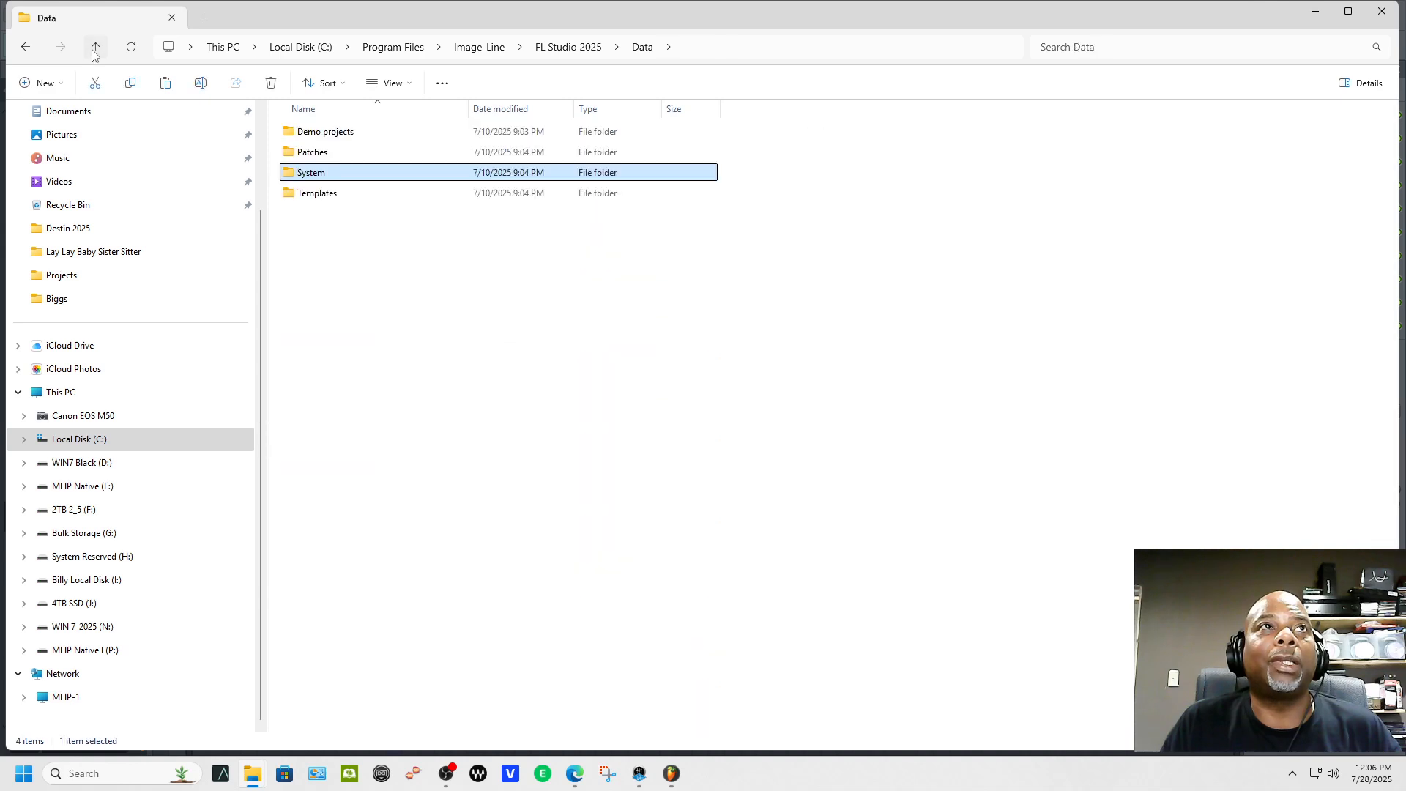
left_click(568, 46)
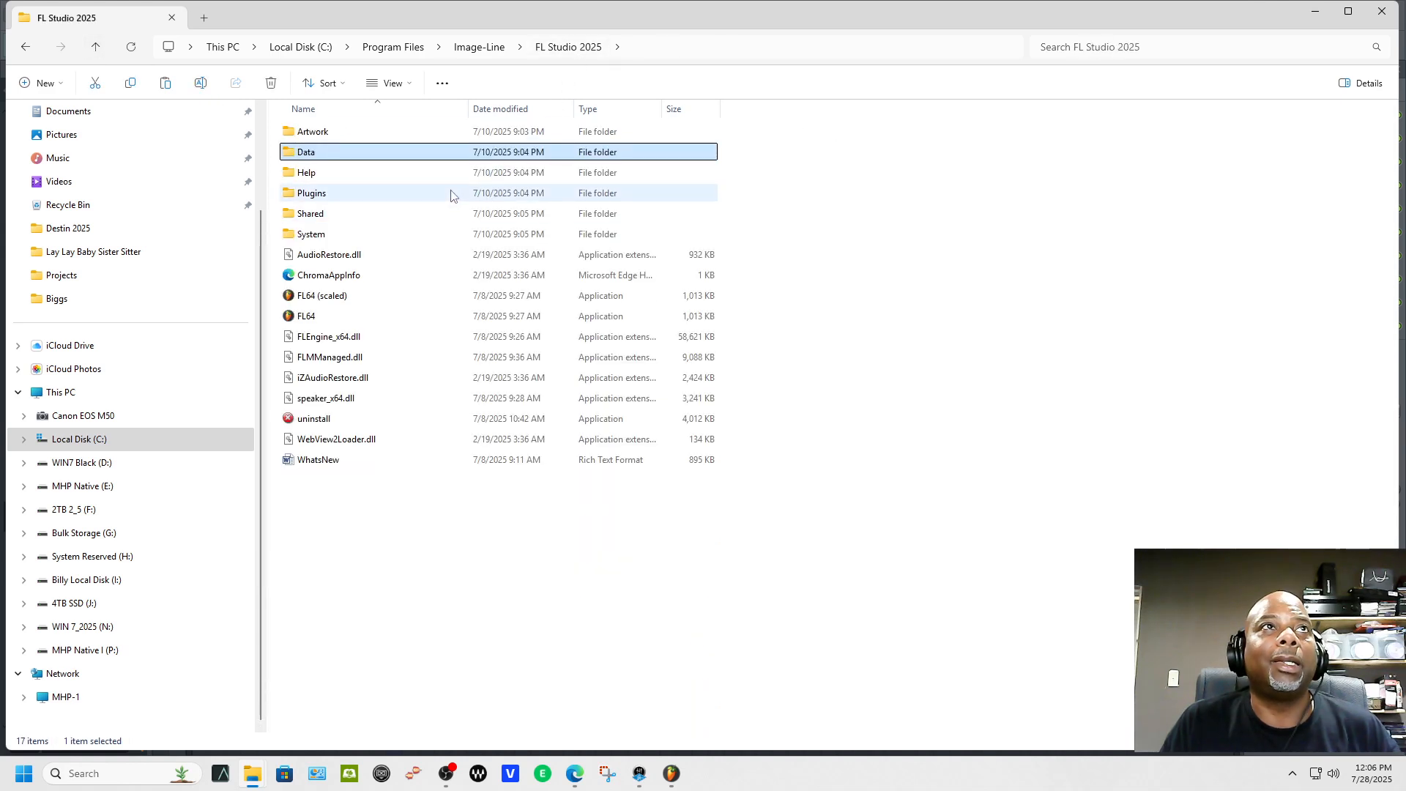
double_click(412, 153)
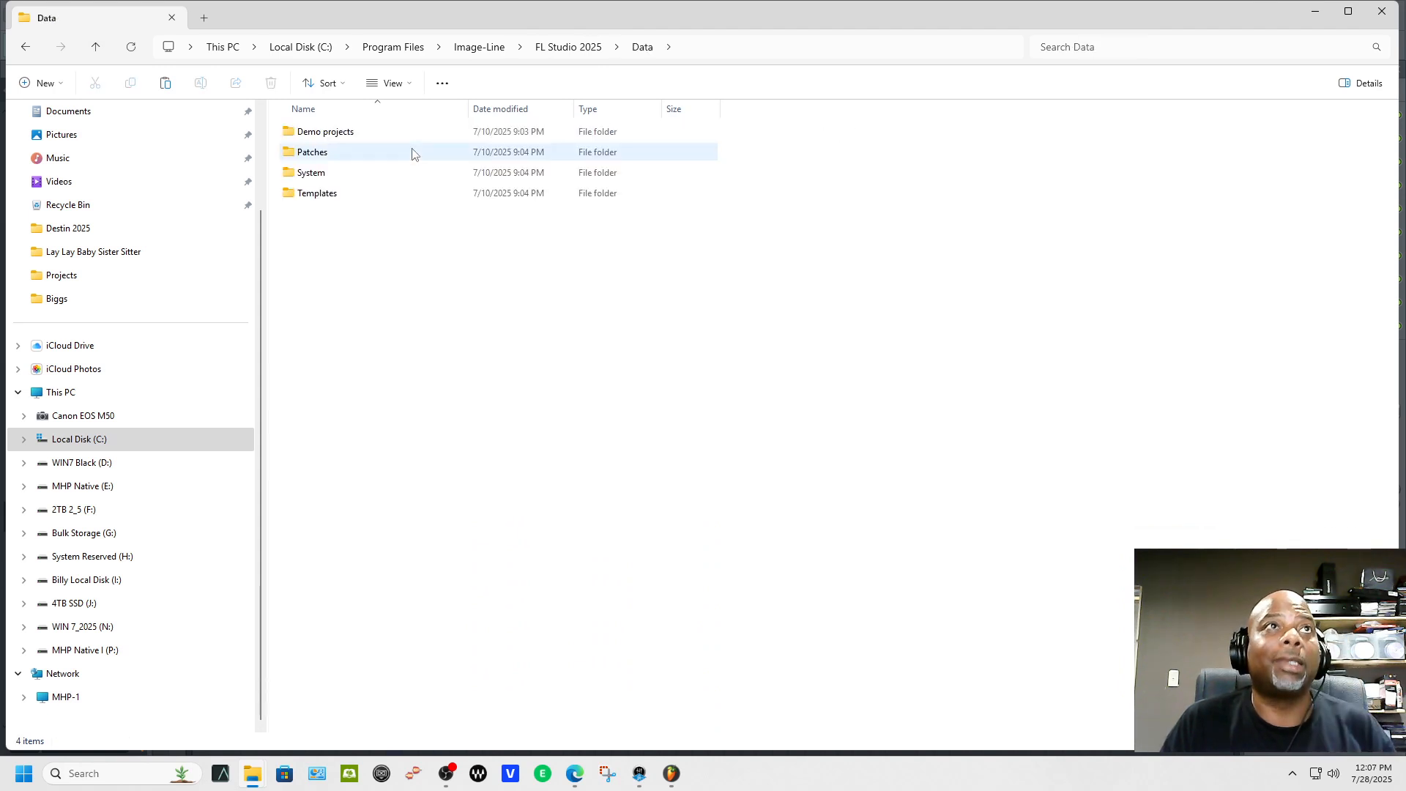
double_click(417, 138)
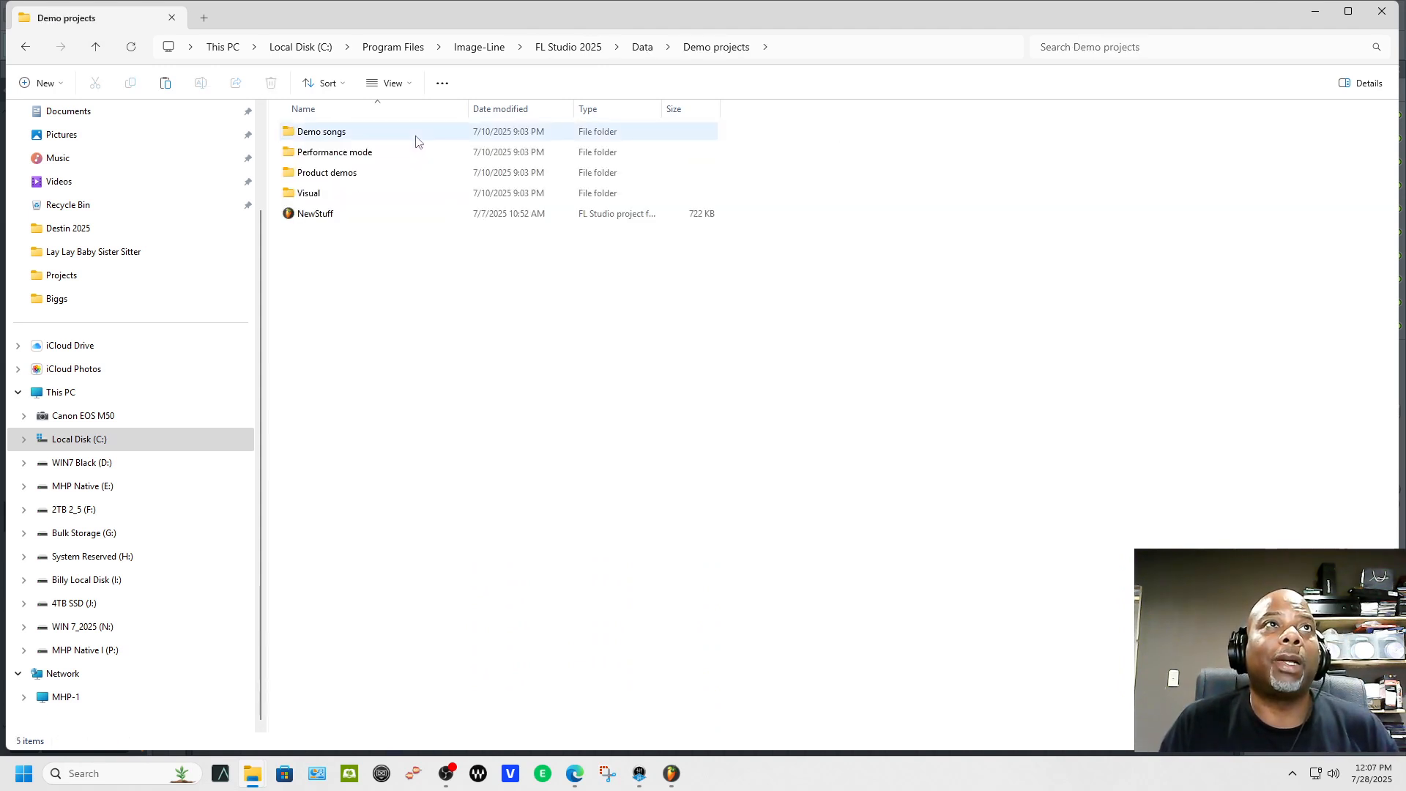
left_click(96, 48)
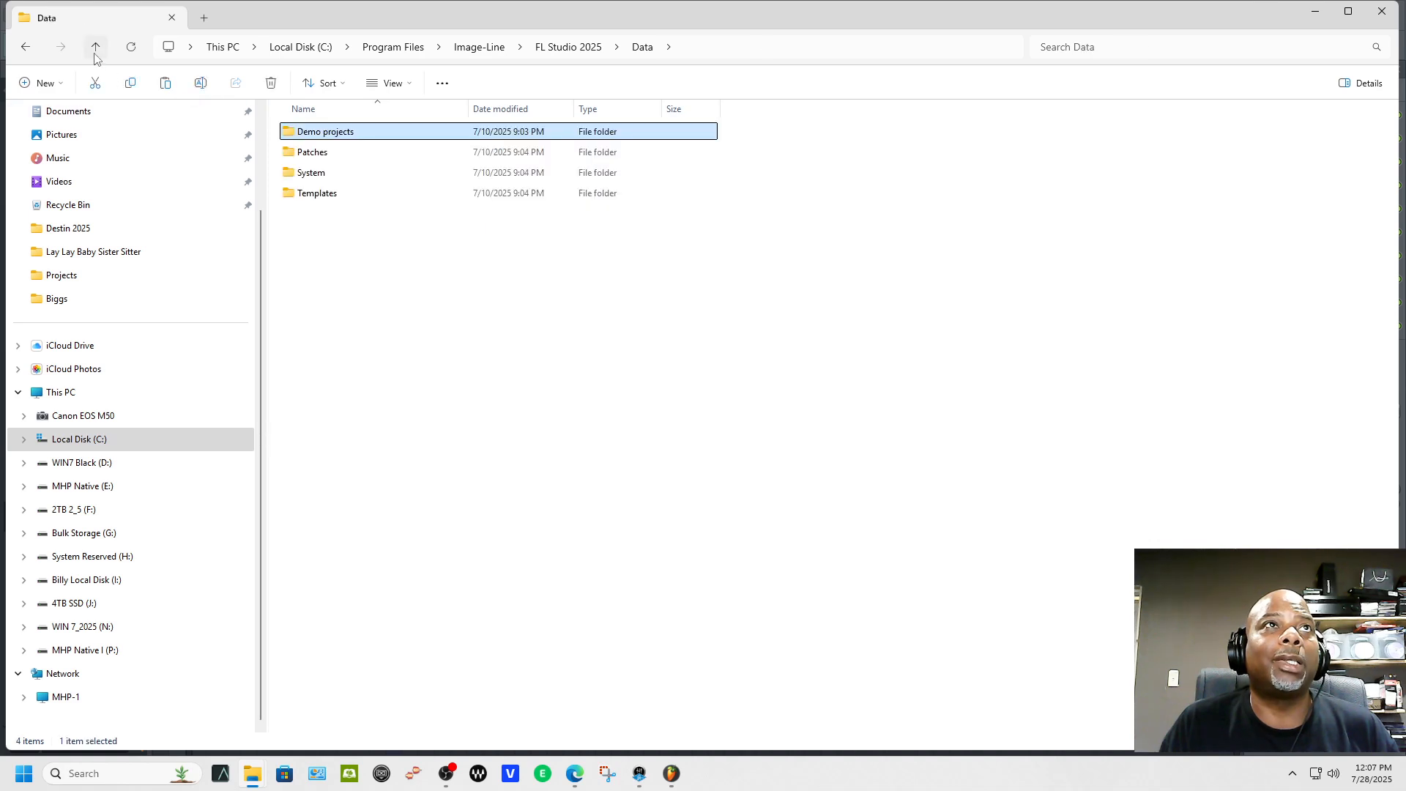
double_click(316, 174)
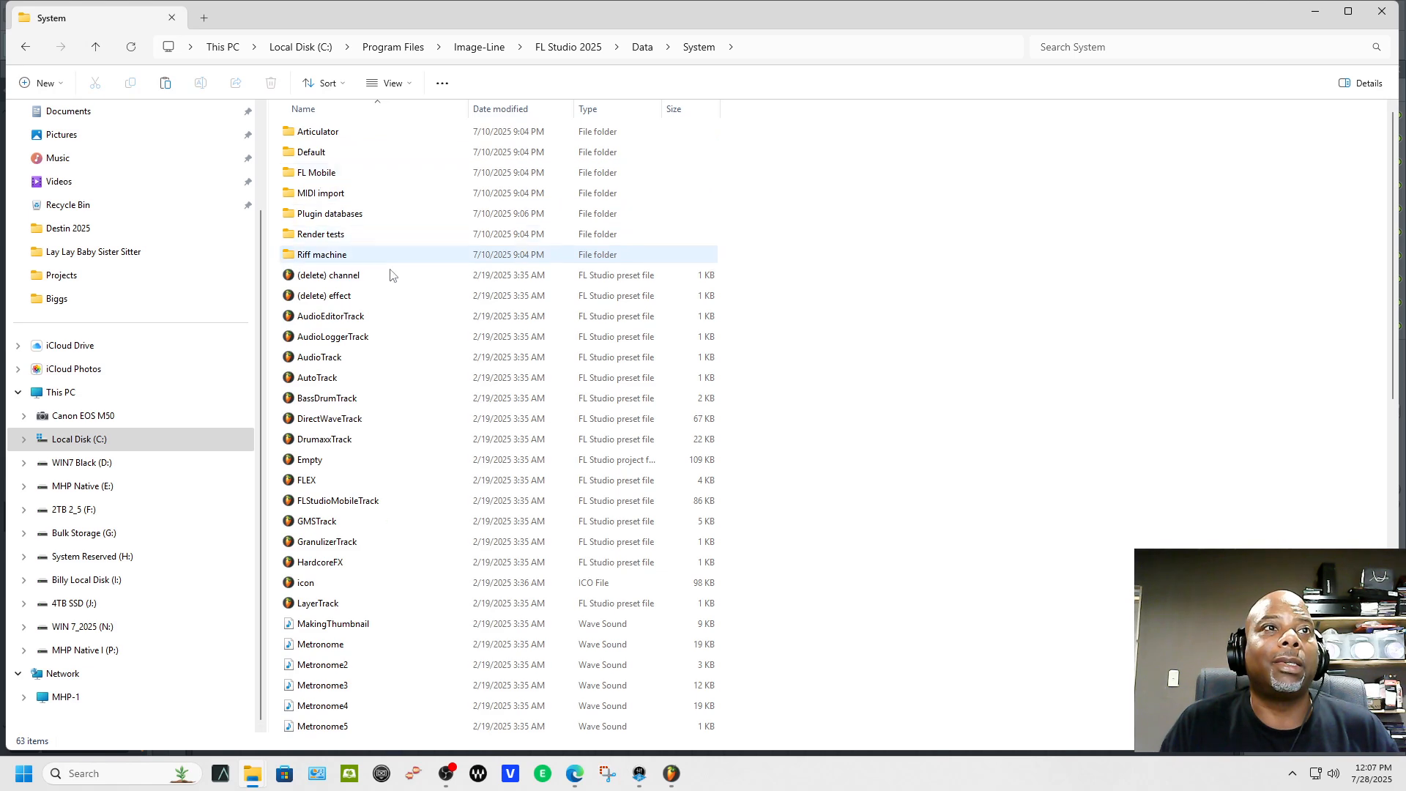
scroll(394, 388, "down", 11)
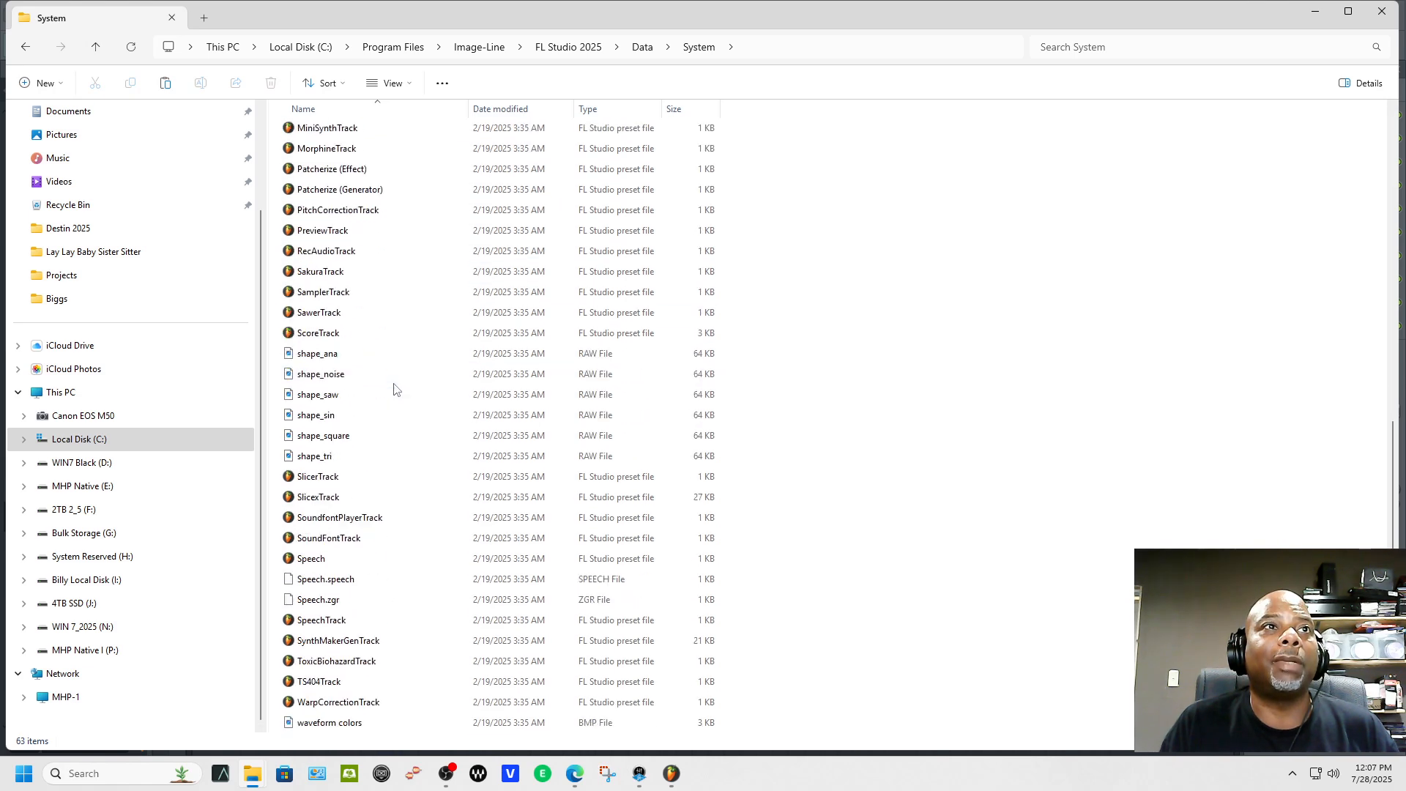
left_click(1307, 11)
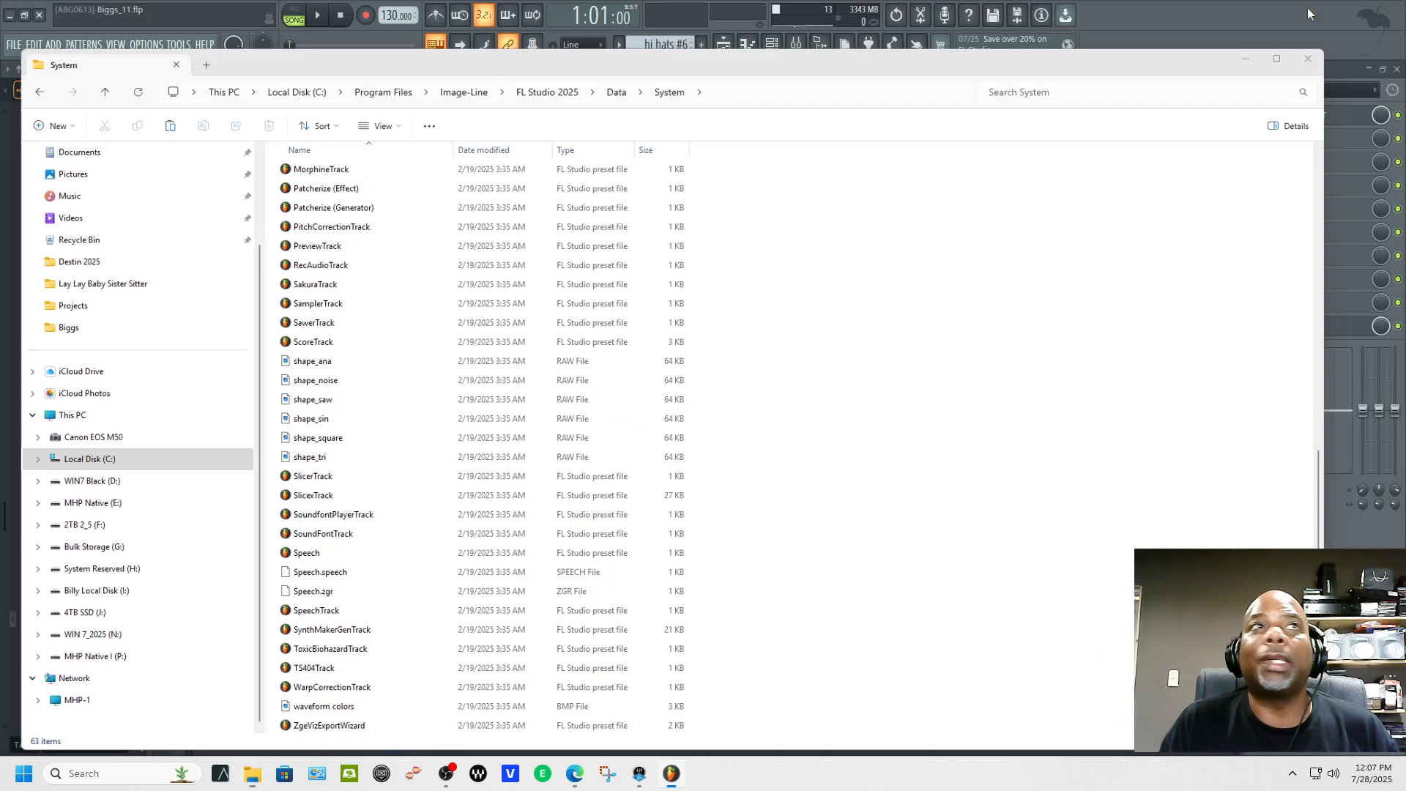
Check the rendering folder offered for exporting all playlist track groups from song start, without rendering.
left_click(14, 44)
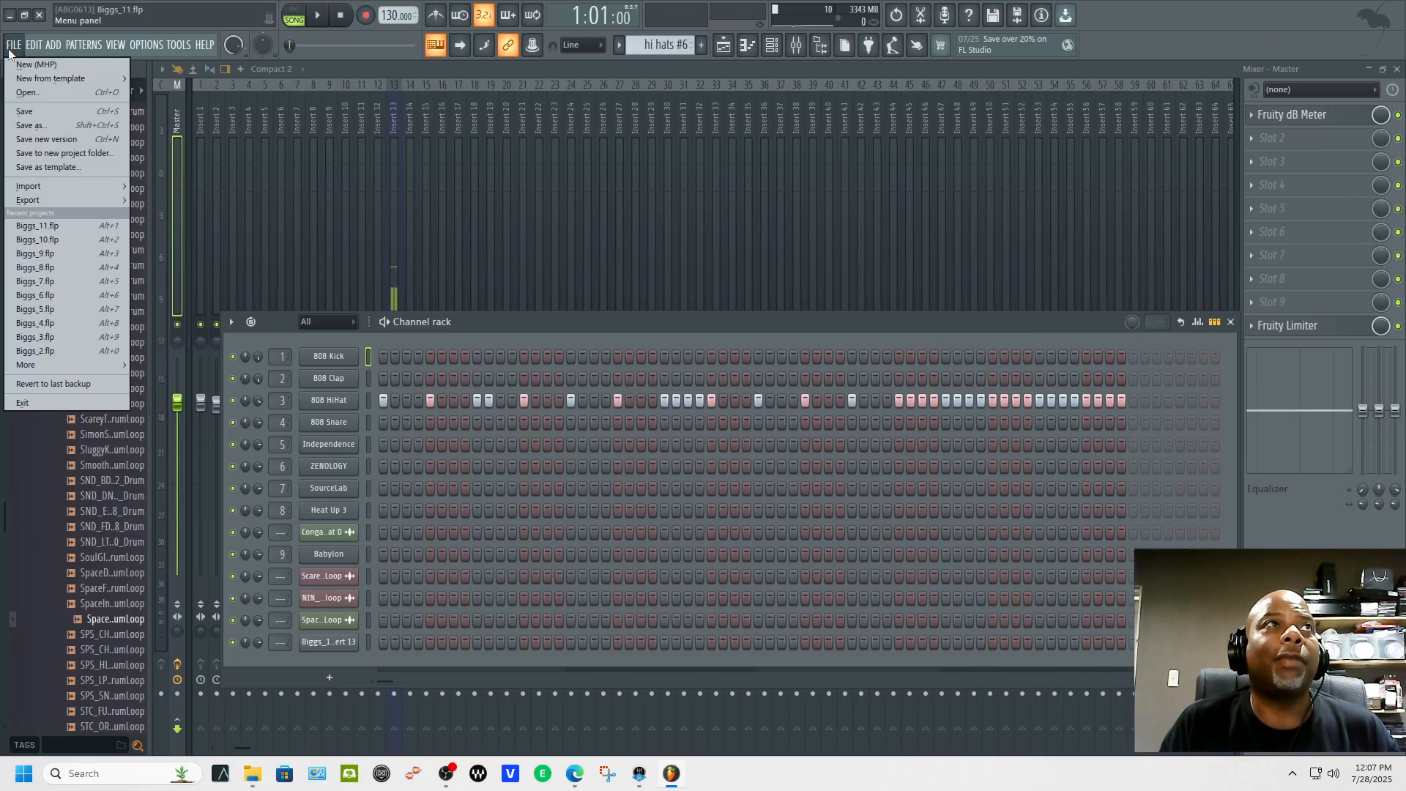
mouse_move(111, 196)
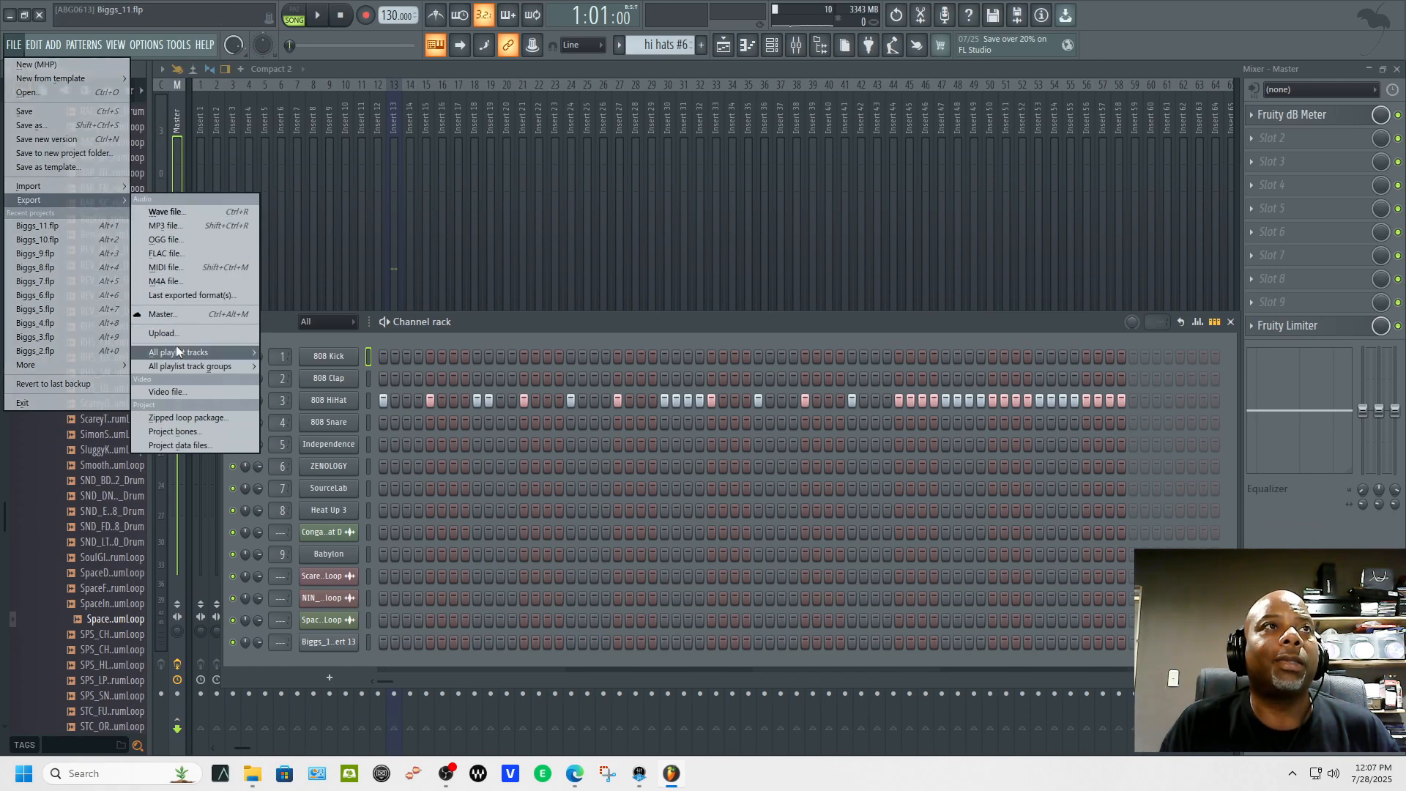
mouse_move(235, 363)
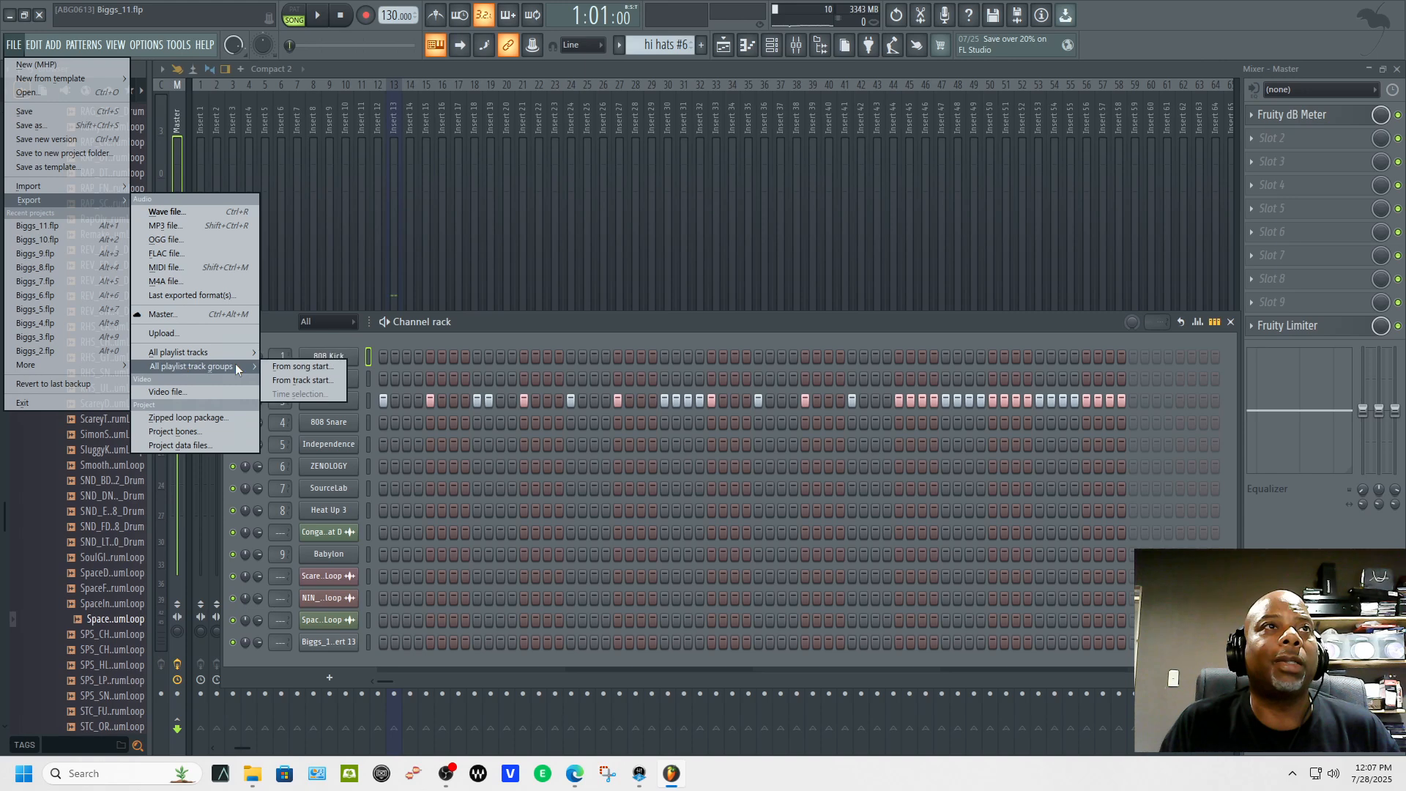
left_click(301, 367)
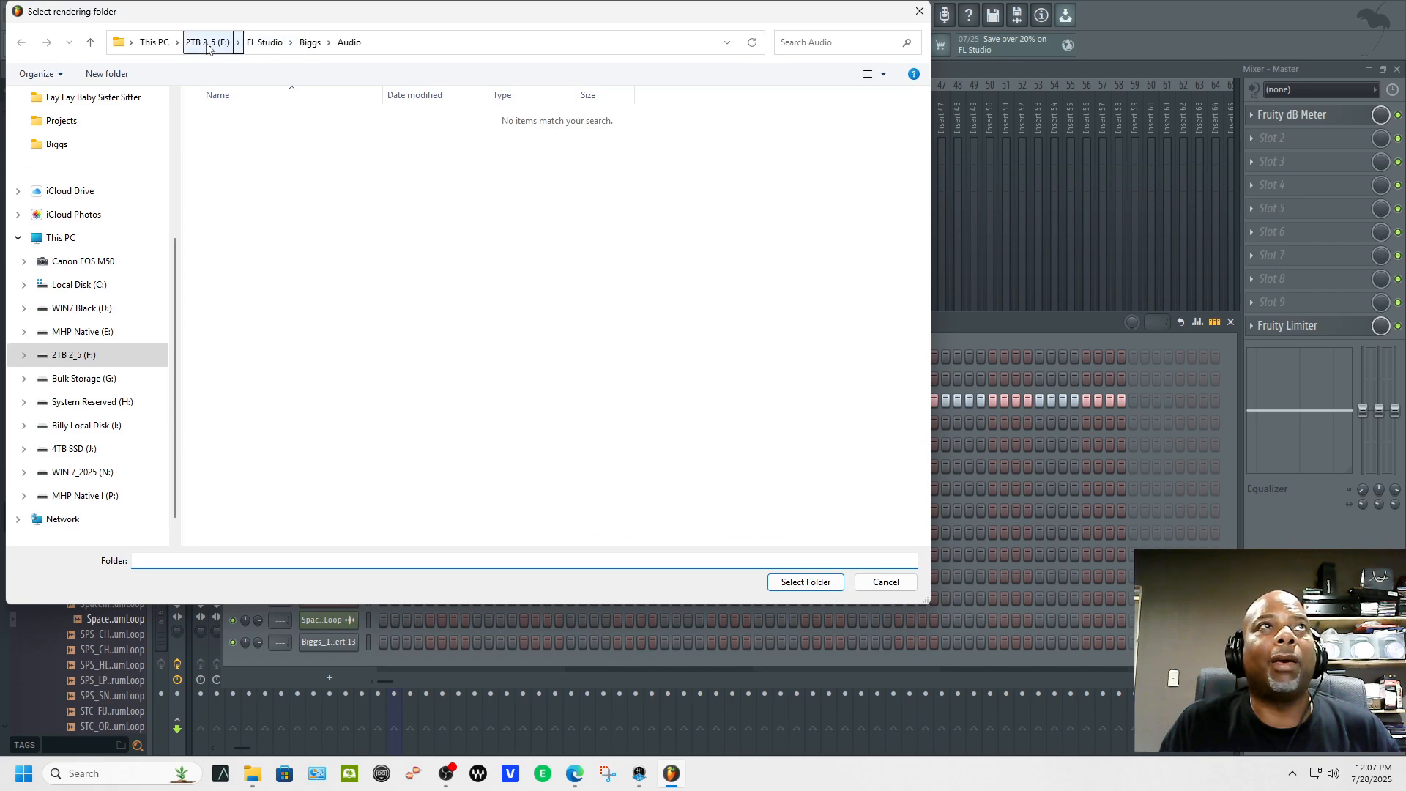
left_click(917, 14)
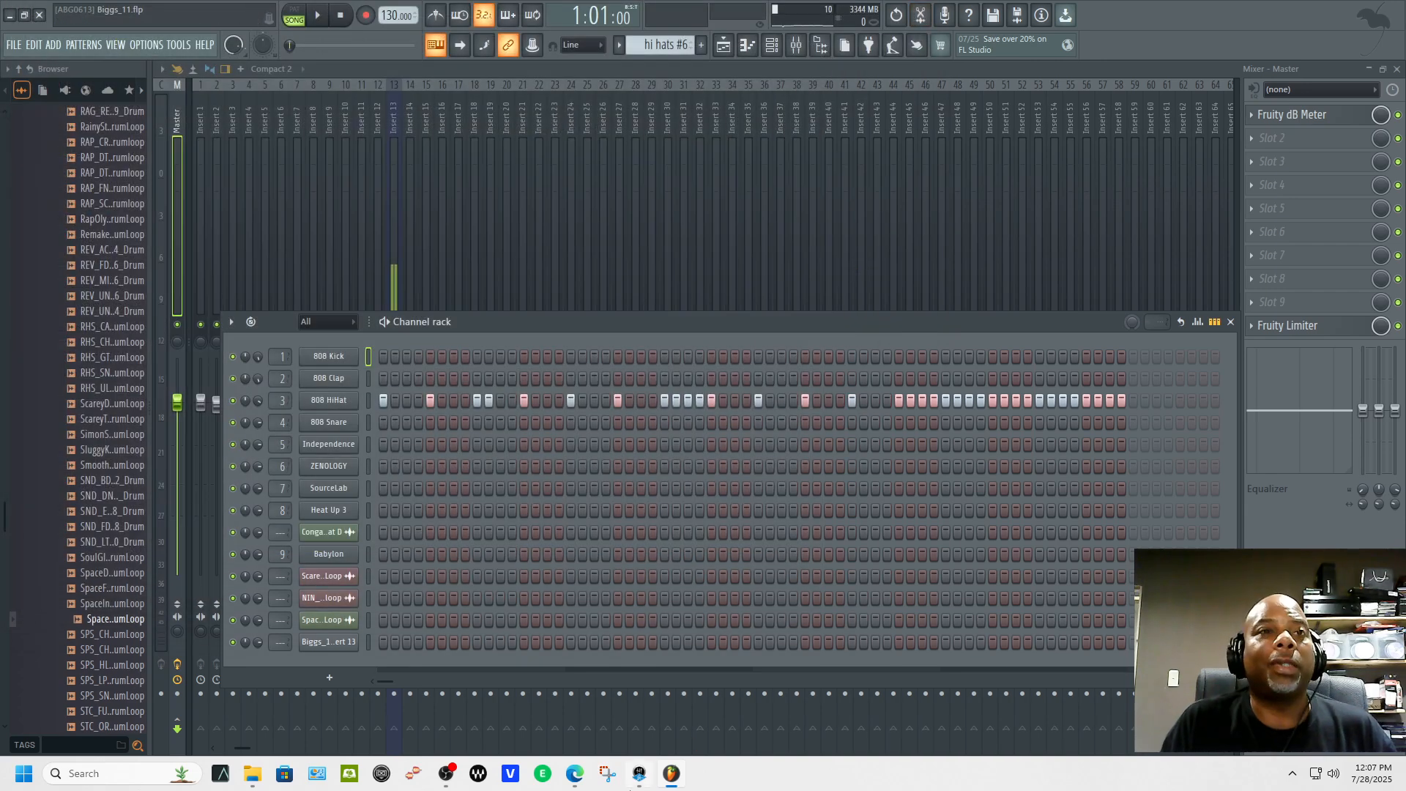
Switch to the File Explorer search window and browse to FL Studio\Biggs\Audio on the 2TB 2_5 (F:) drive.
mouse_move(252, 777)
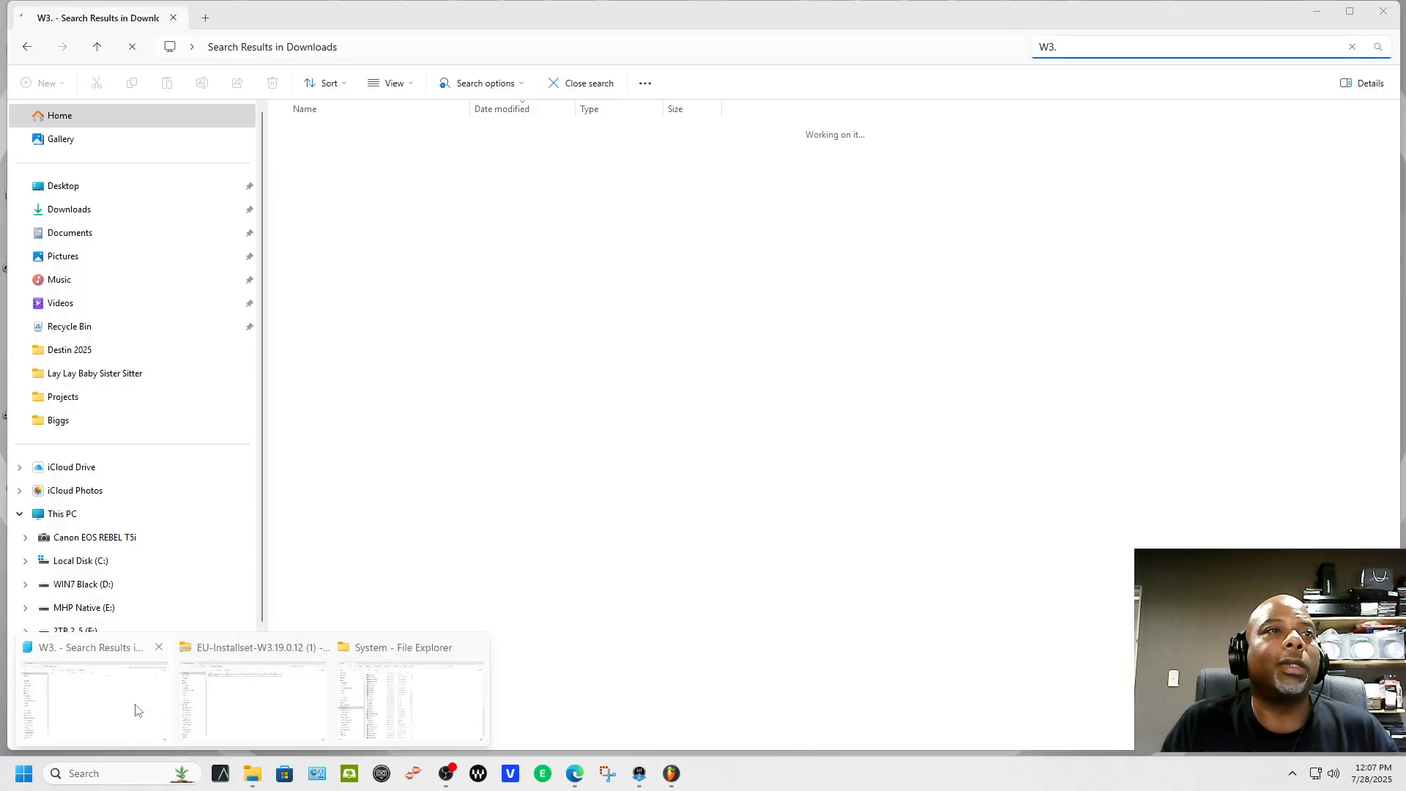
left_click(136, 709)
scroll(88, 439, "down", 2)
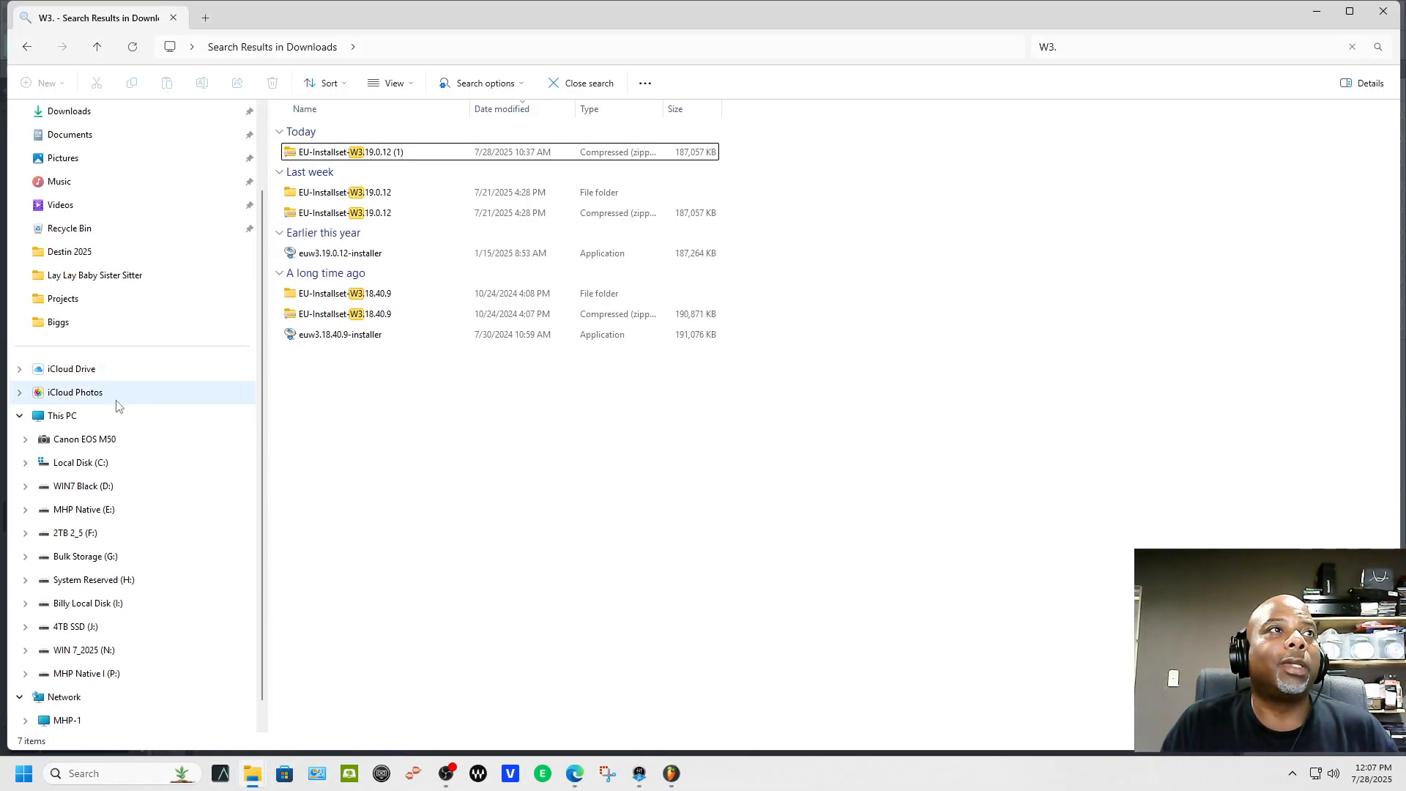
left_click(110, 533)
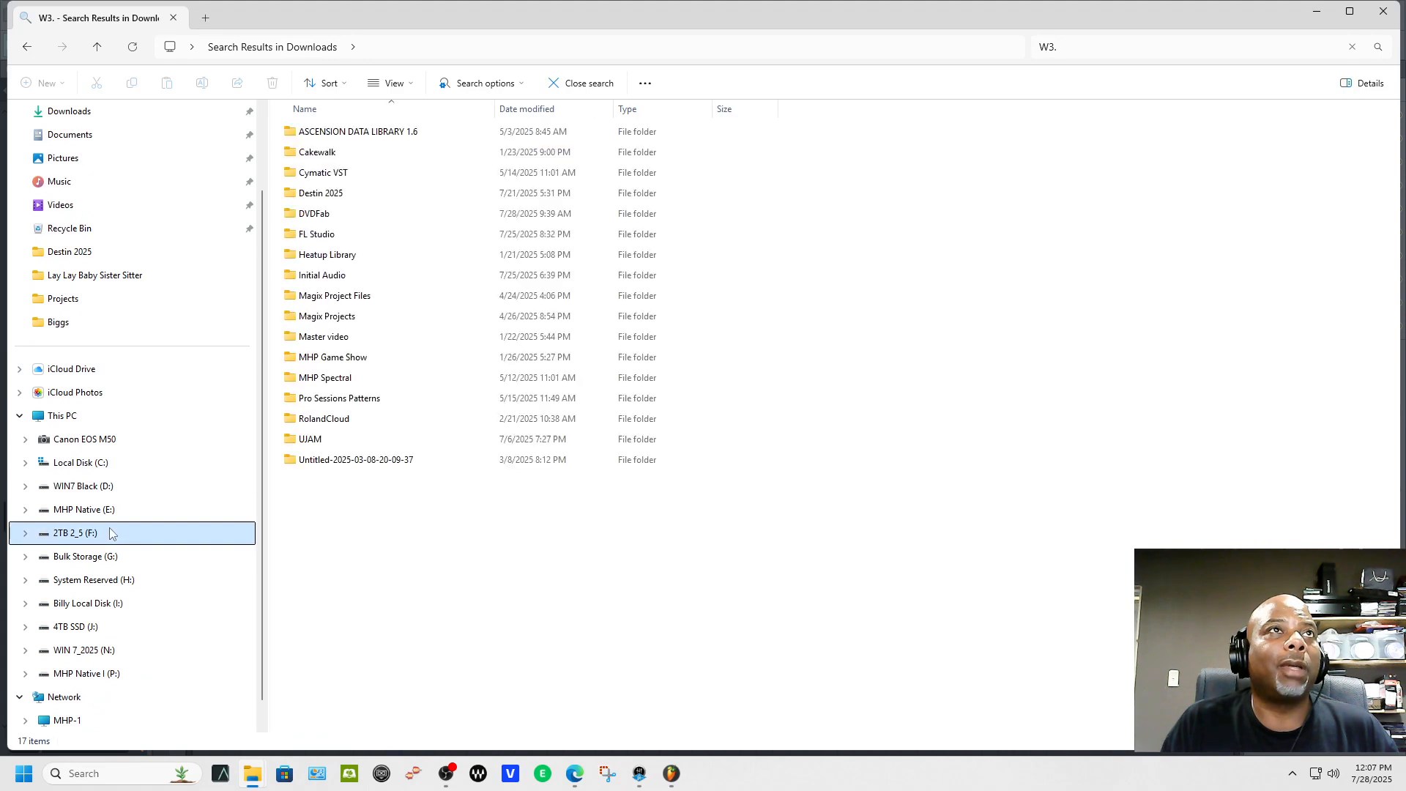
double_click(322, 235)
left_click(348, 137)
double_click(348, 138)
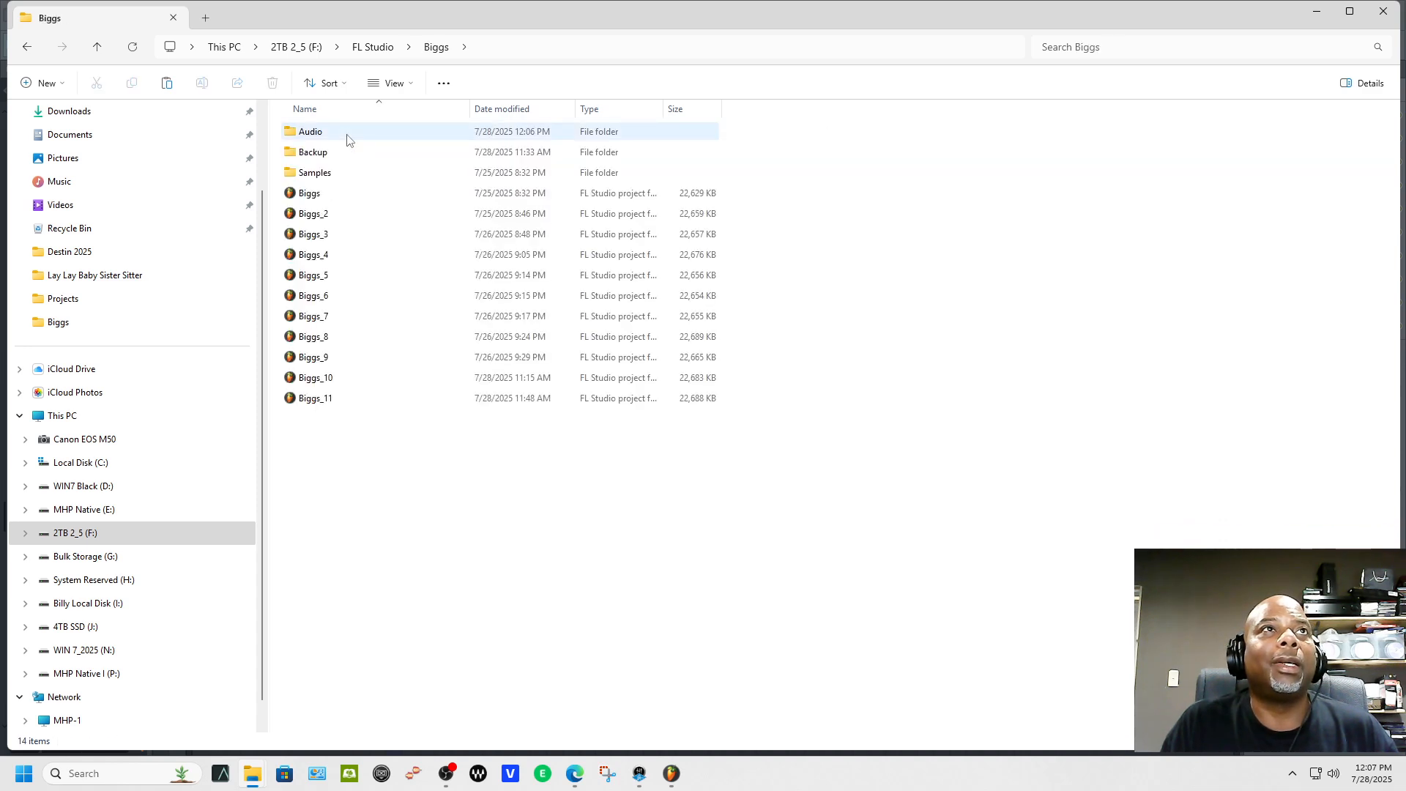
double_click(347, 137)
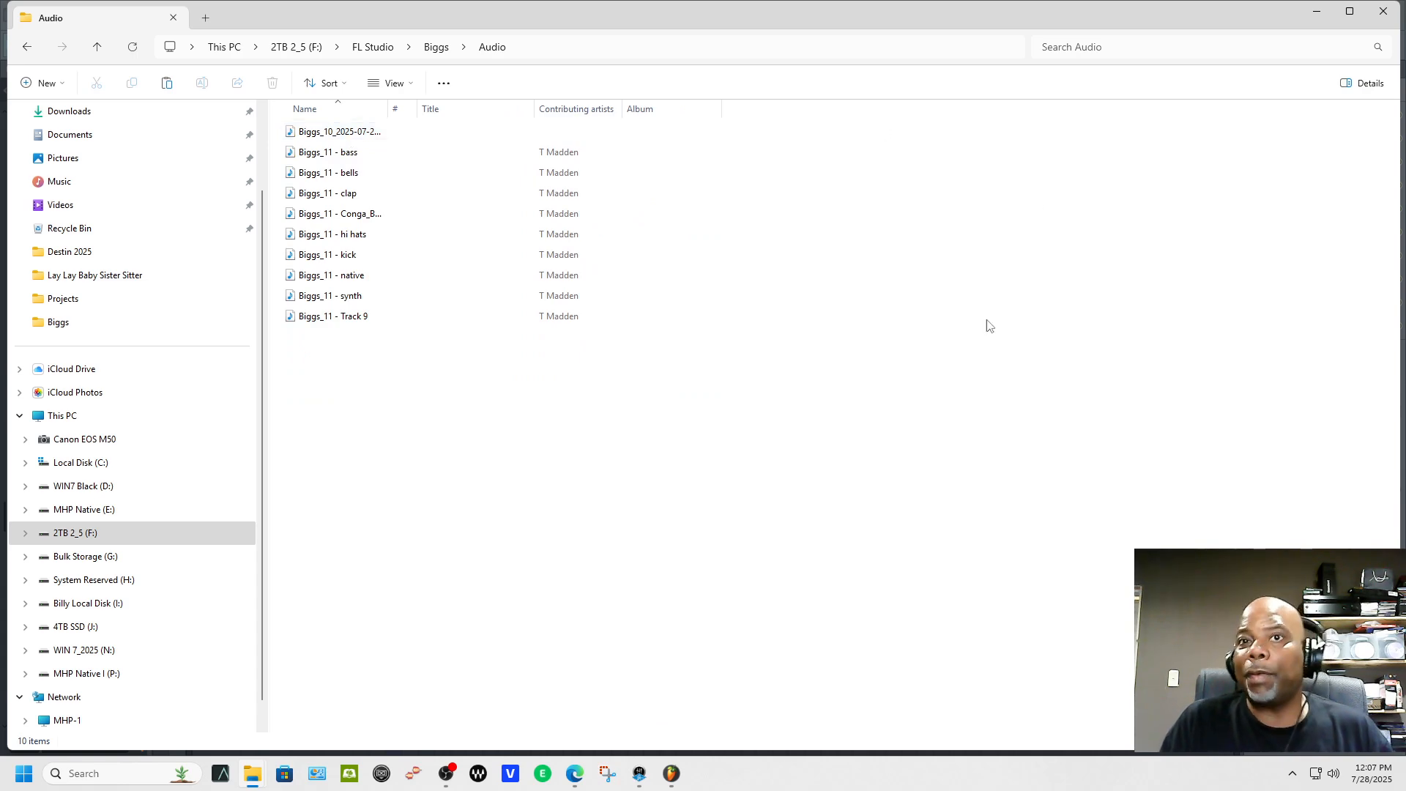
Return to FL Studio and close the program, answering its closing dialog.
left_click(674, 774)
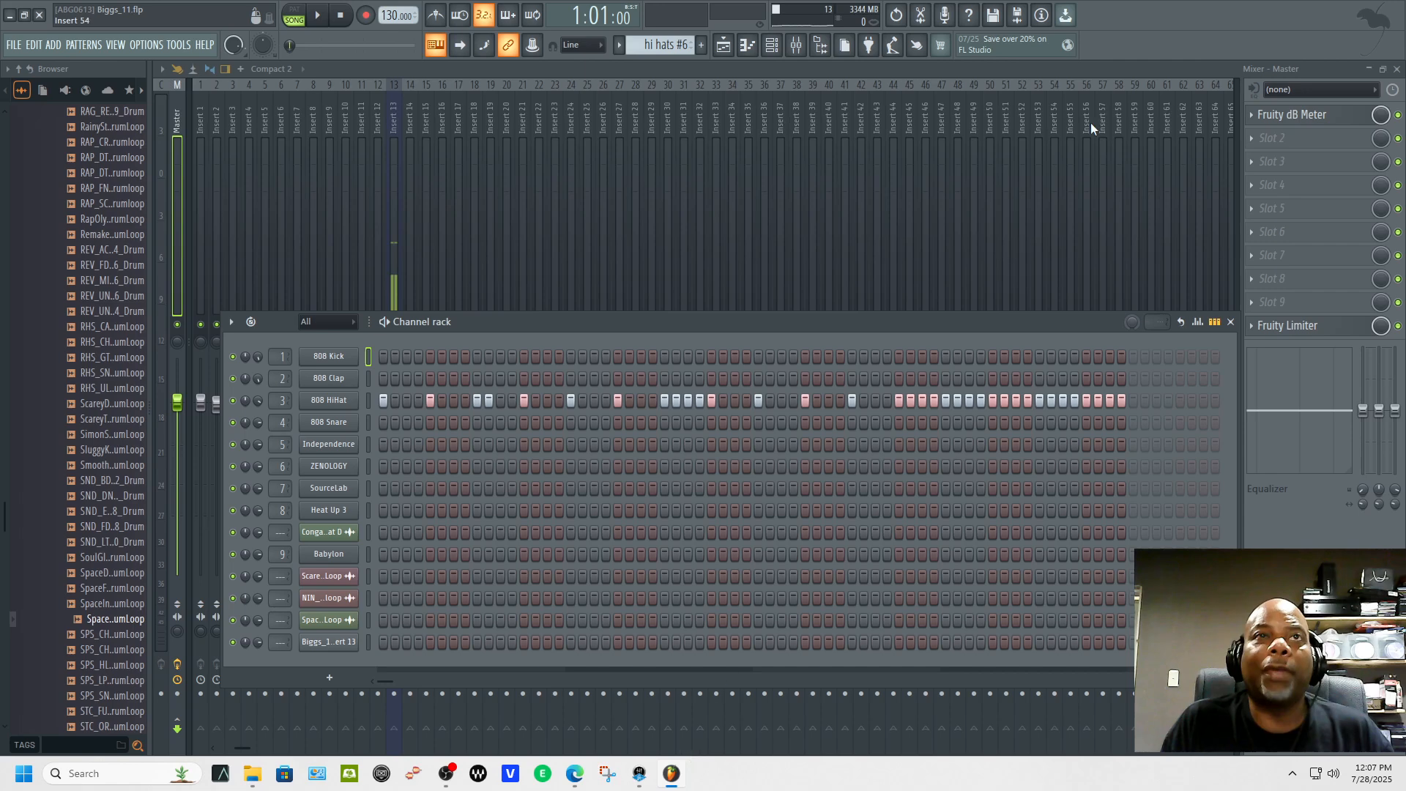
left_click(40, 15)
left_click(671, 424)
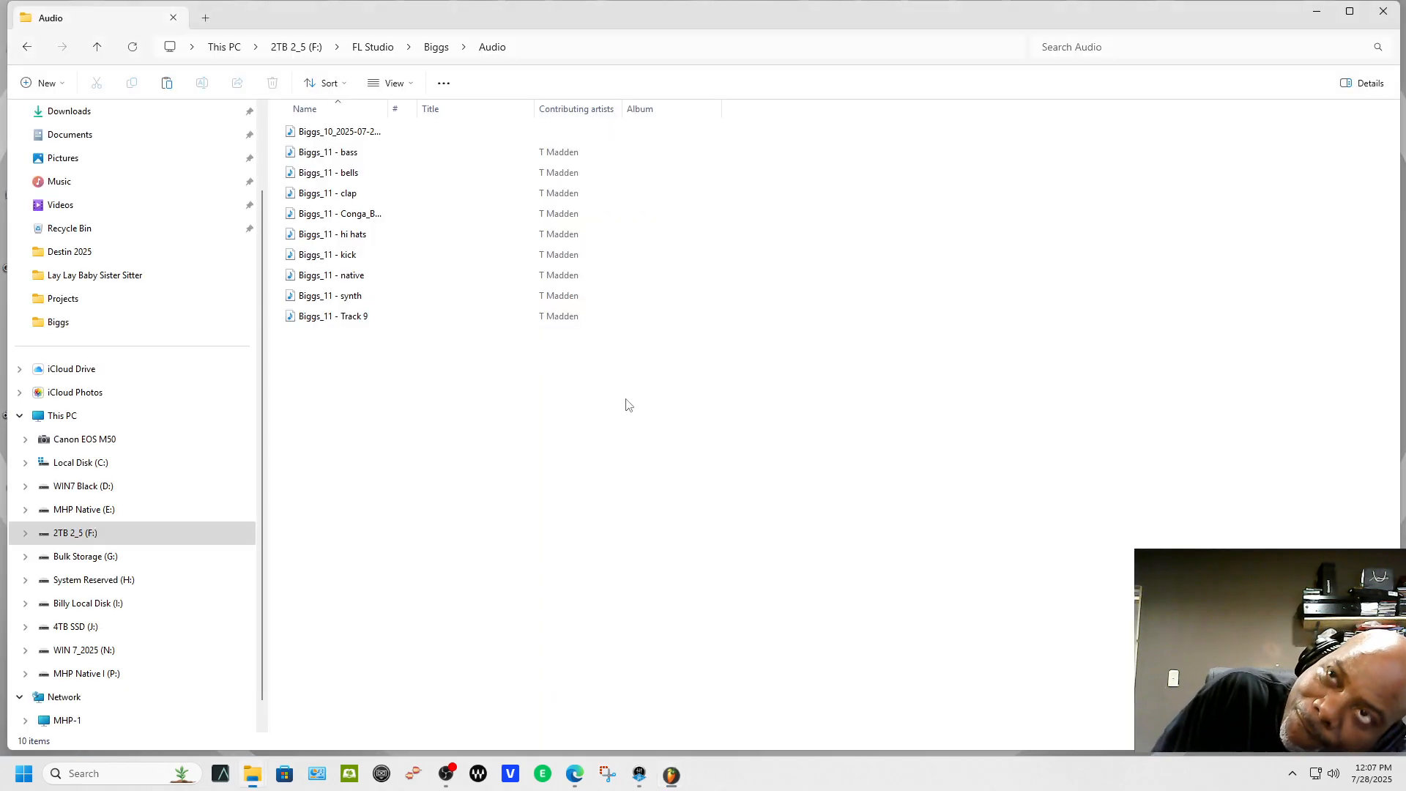
Minimize File Explorer and create a new Samplitude multi-track project from the 8 Stereo Track 8 IO template at 44100 Hz.
left_click(1314, 11)
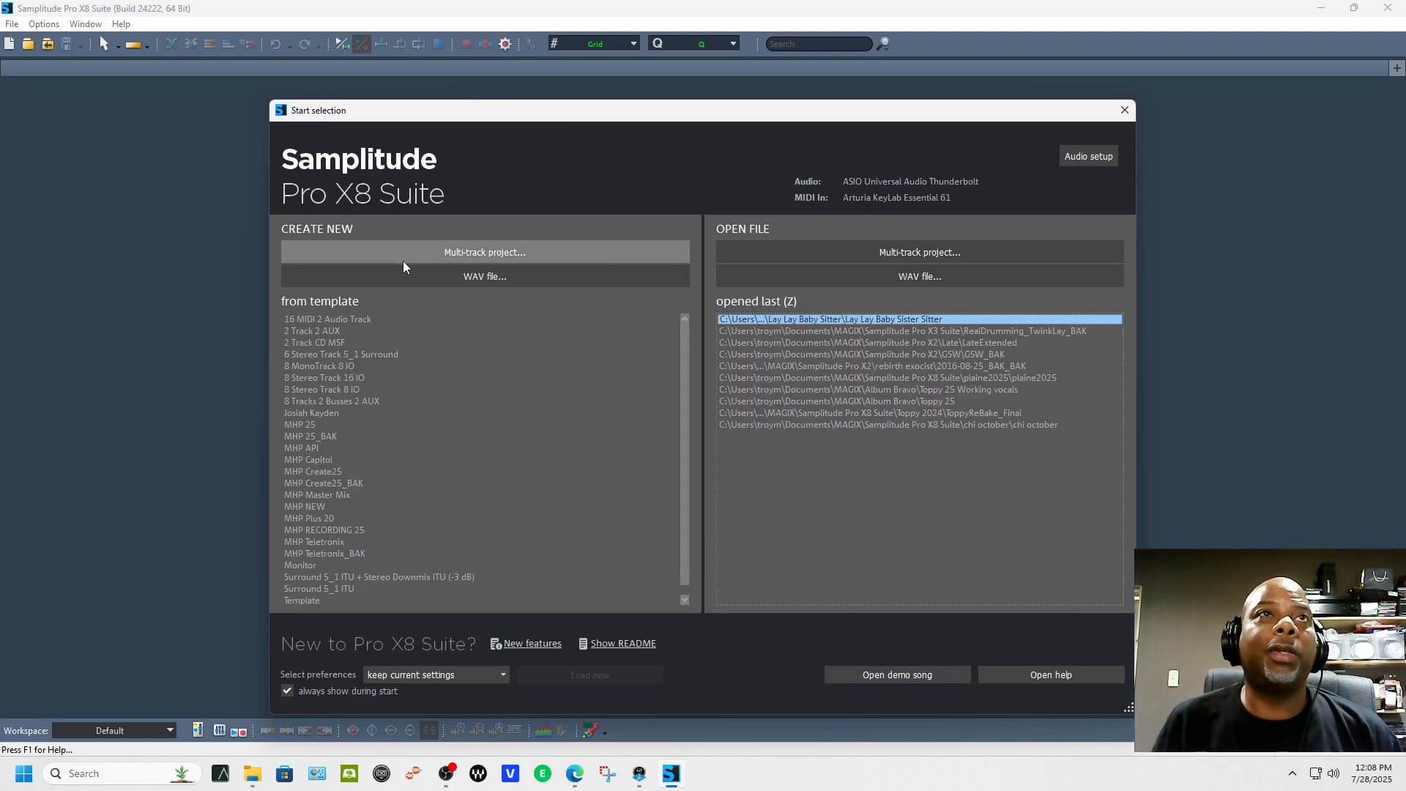
left_click(403, 262)
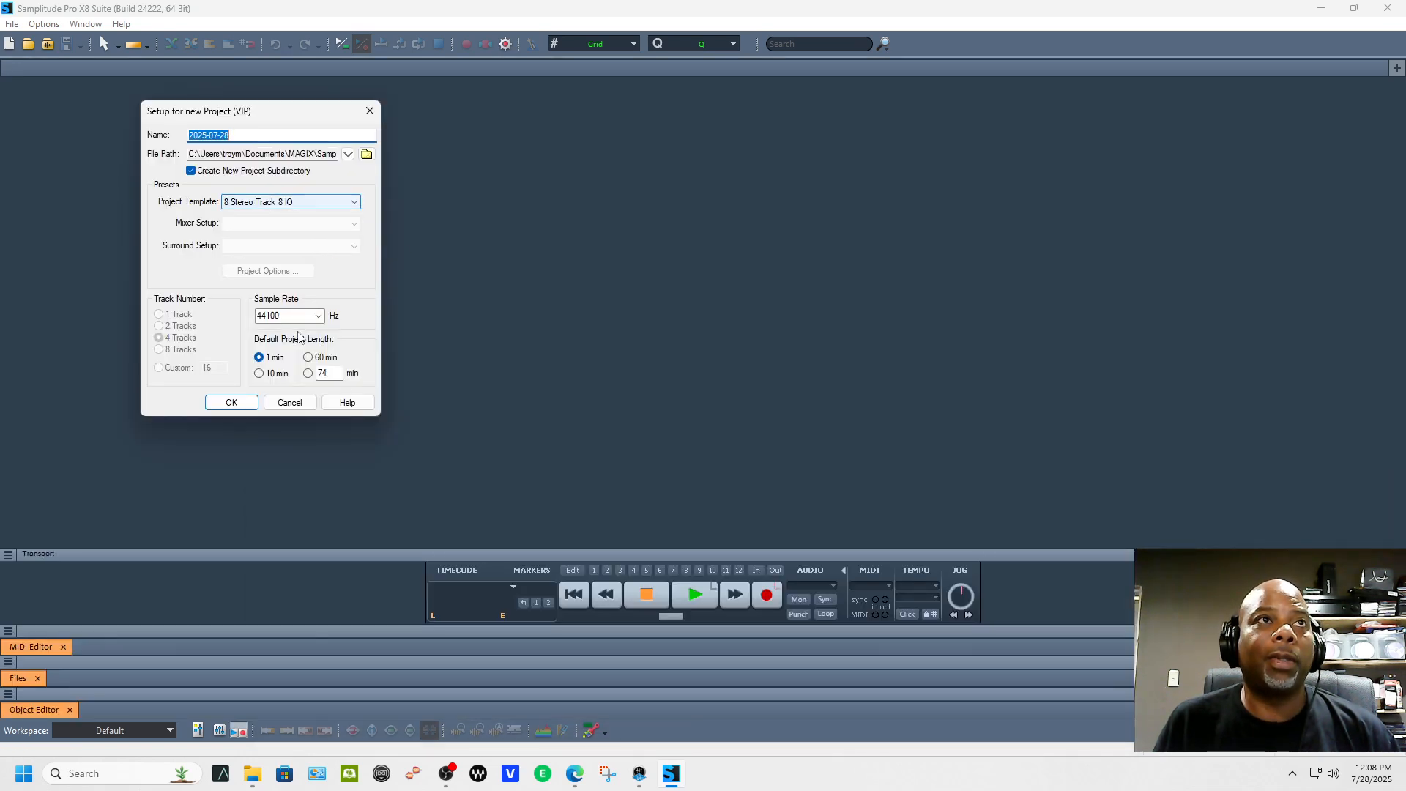
left_click(241, 401)
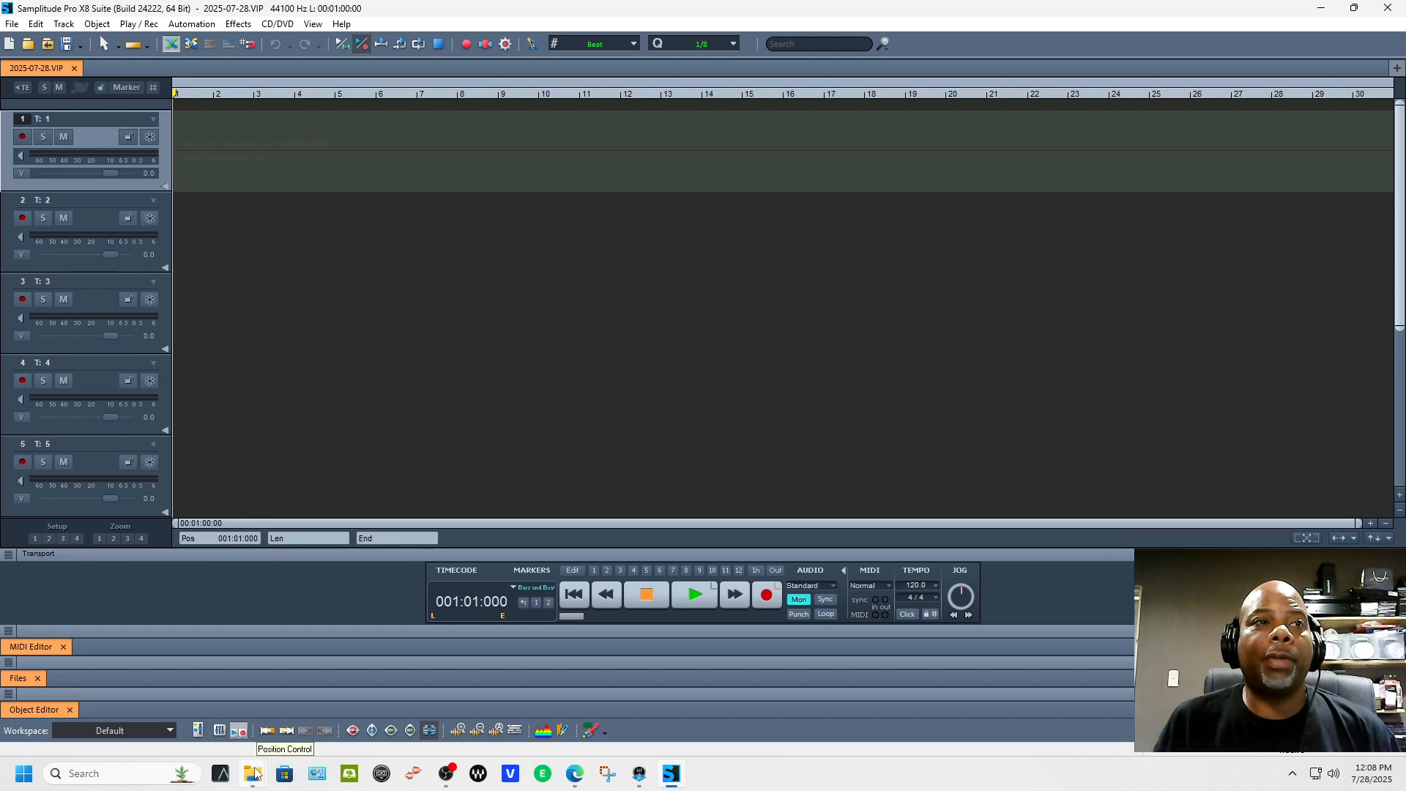
Place the Biggs Audio folder window over part of the Samplitude project and select all ten audio files in it.
mouse_move(253, 773)
mouse_move(339, 726)
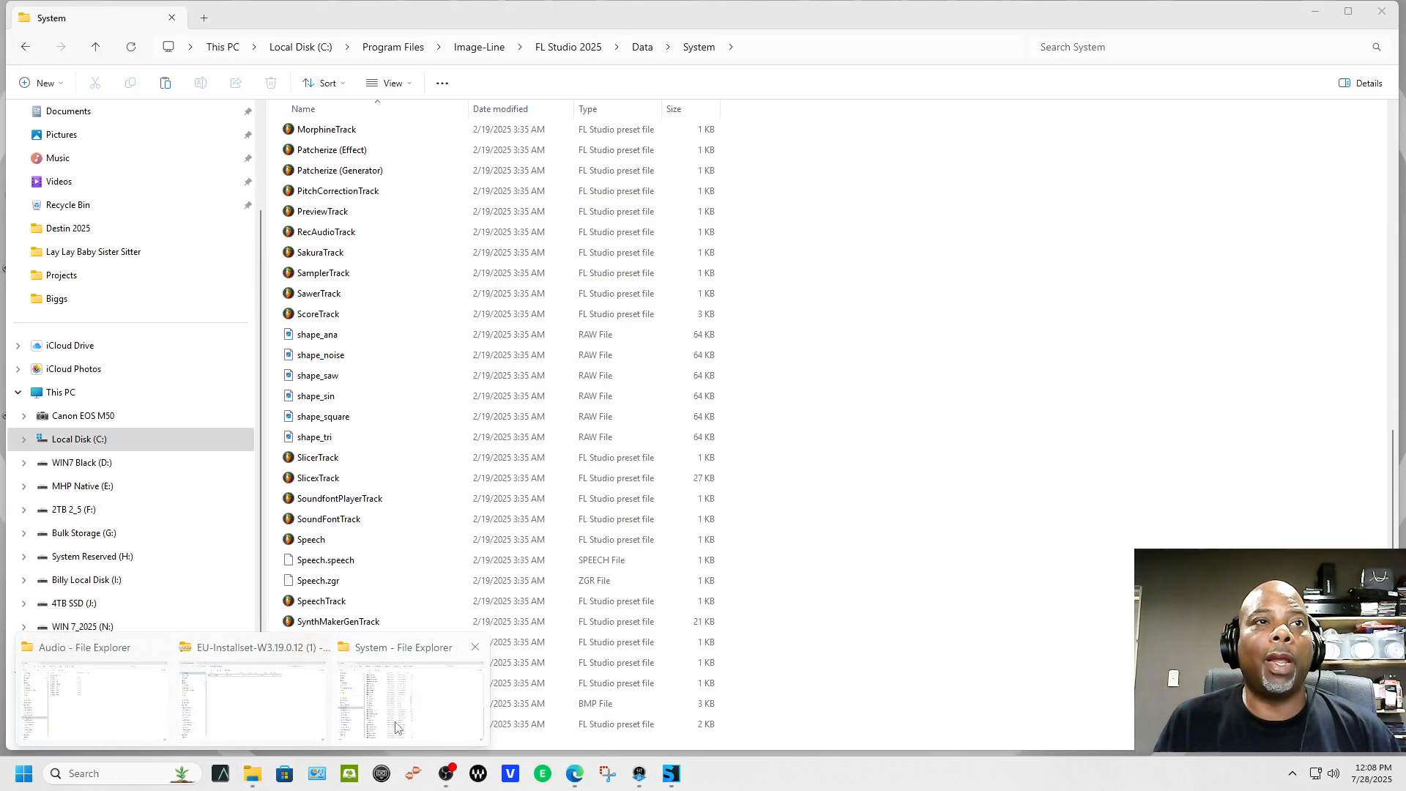
left_click(157, 704)
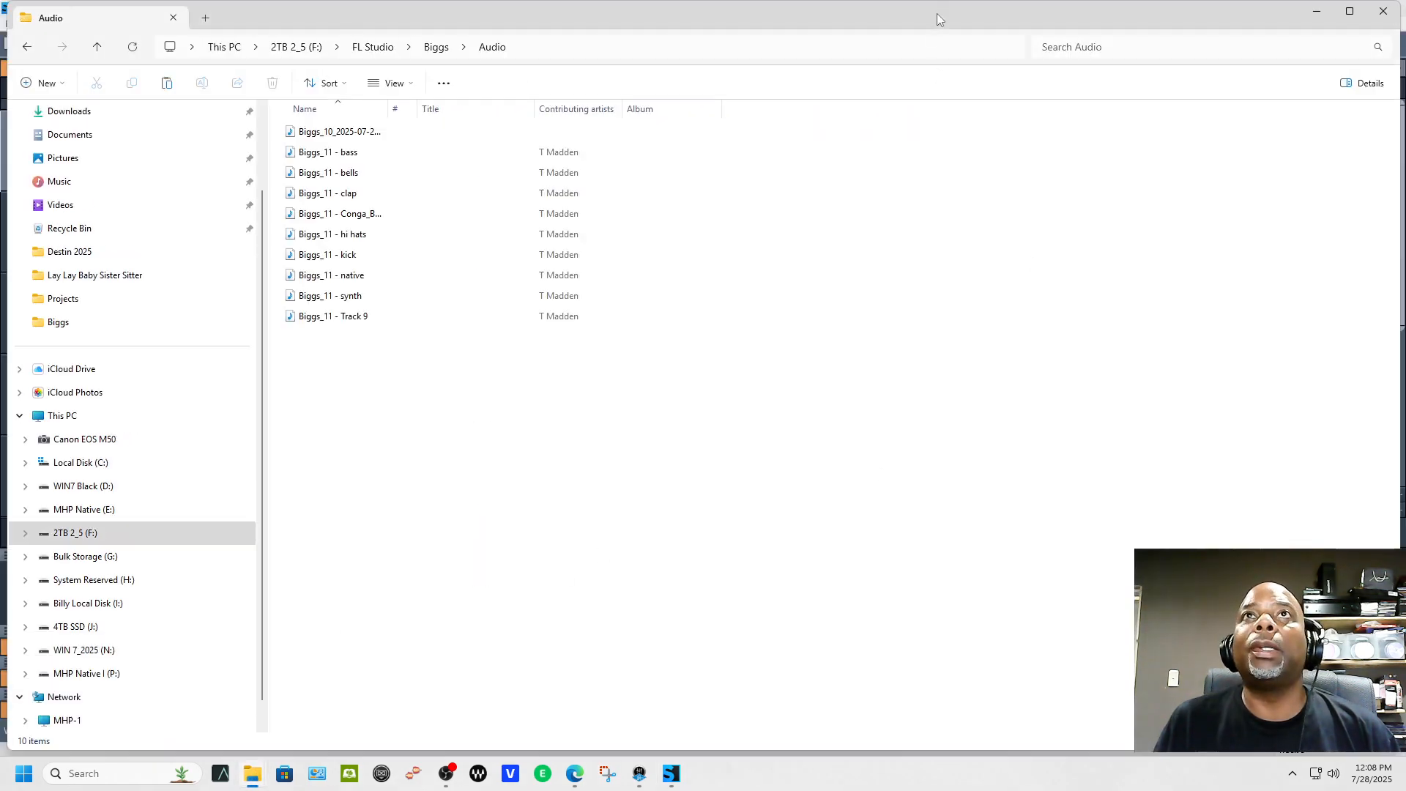
left_click_drag(937, 13, 1099, 194)
left_click_drag(862, 616, 707, 304)
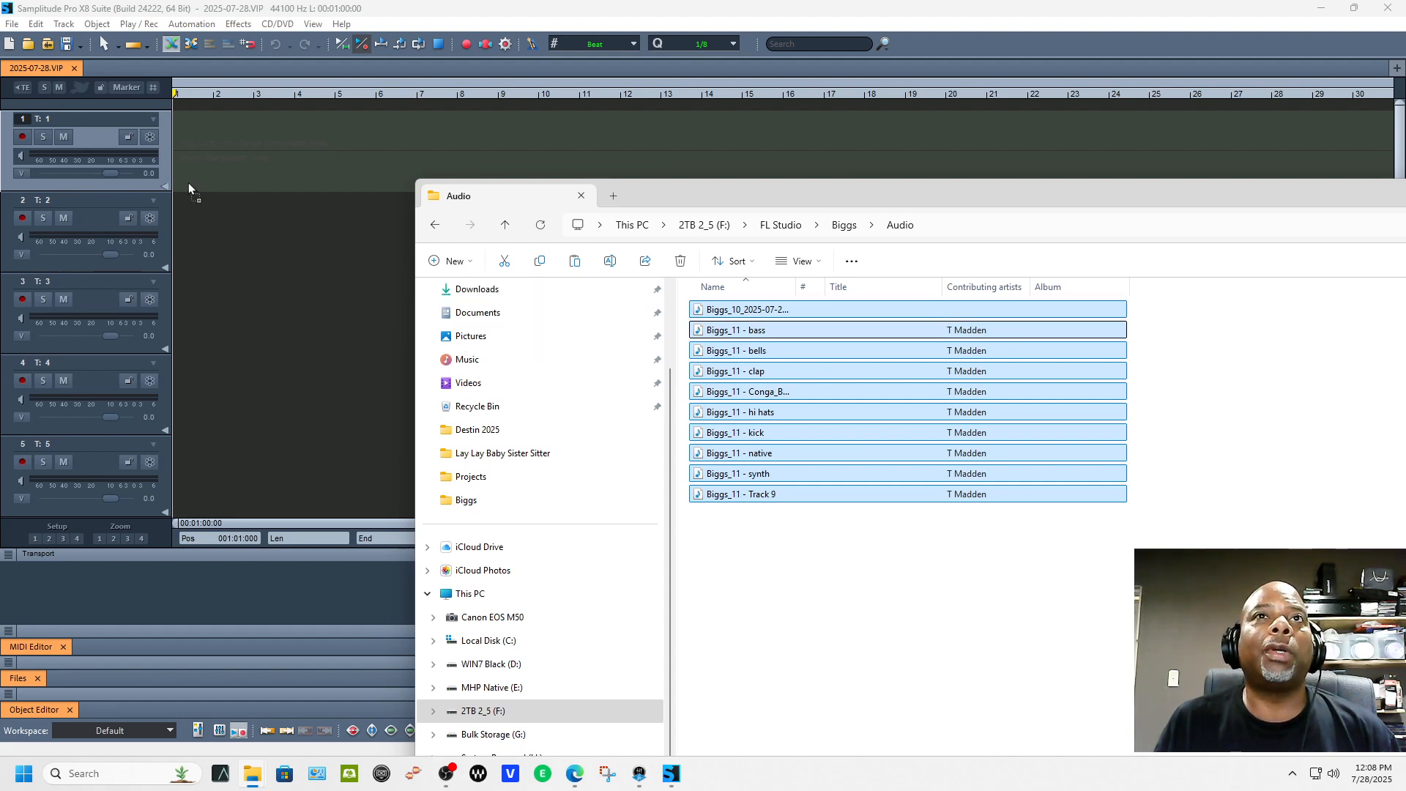
left_click_drag(188, 182, 748, 387)
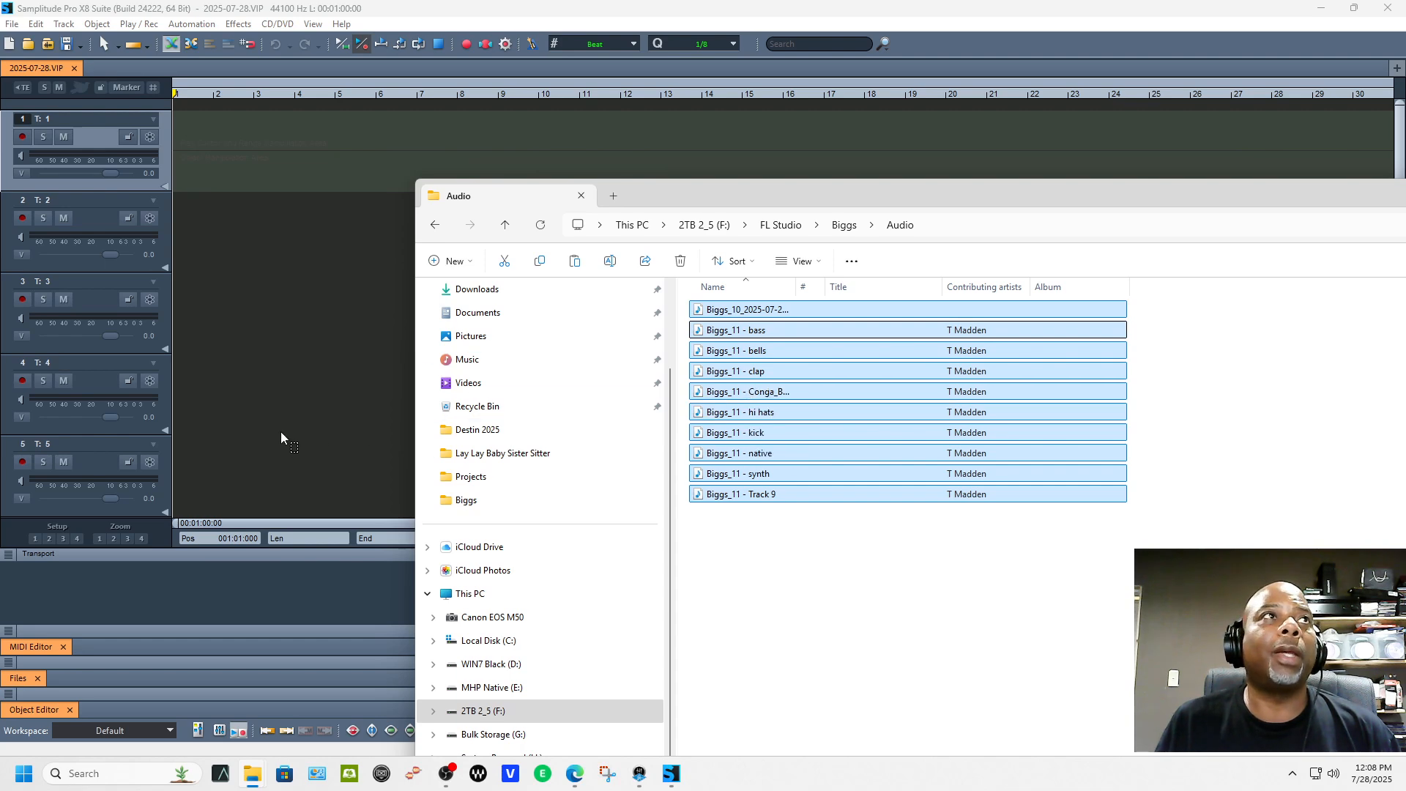
Add 10 empty tracks to the Samplitude project.
scroll(280, 433, "down", 4)
left_click_drag(281, 437, 96, 457)
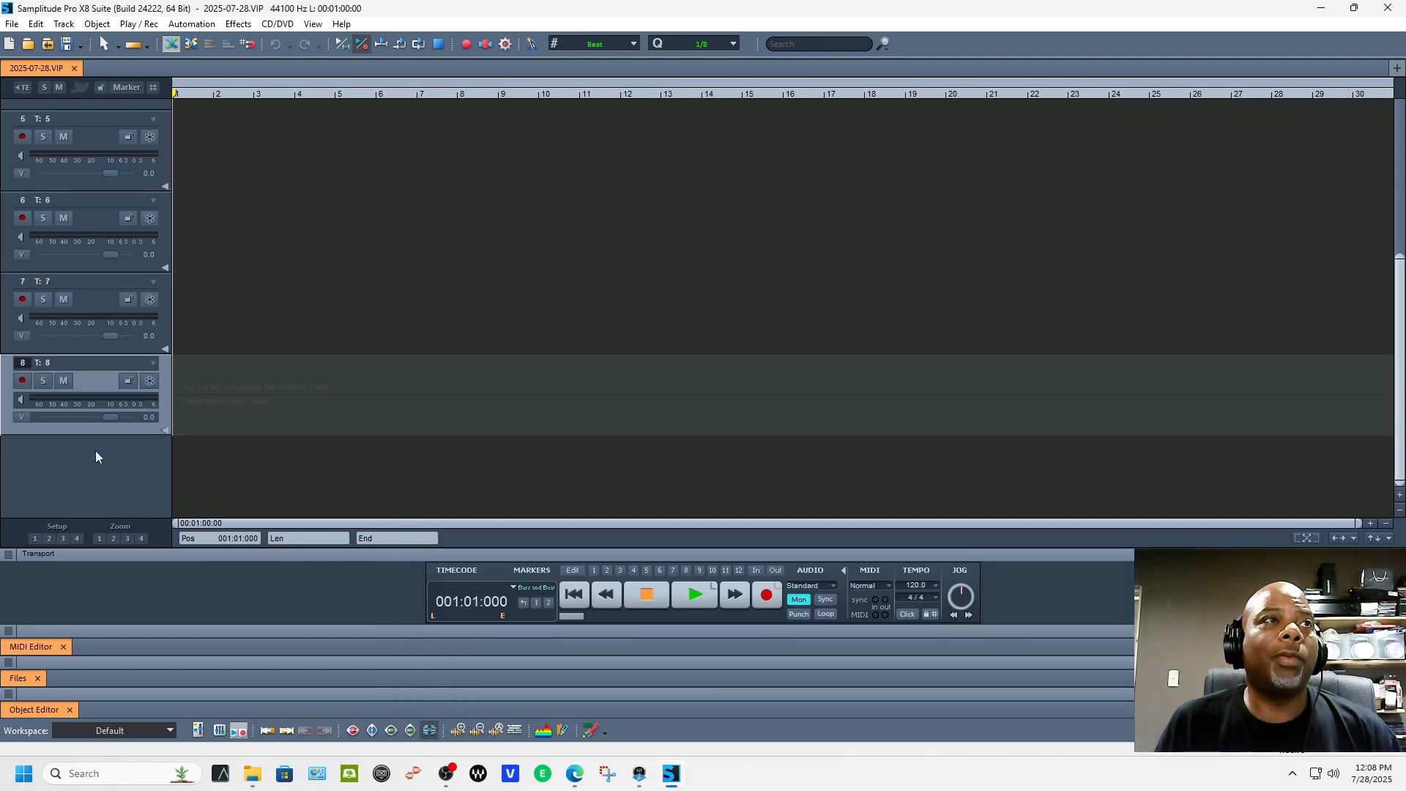
right_click(96, 457)
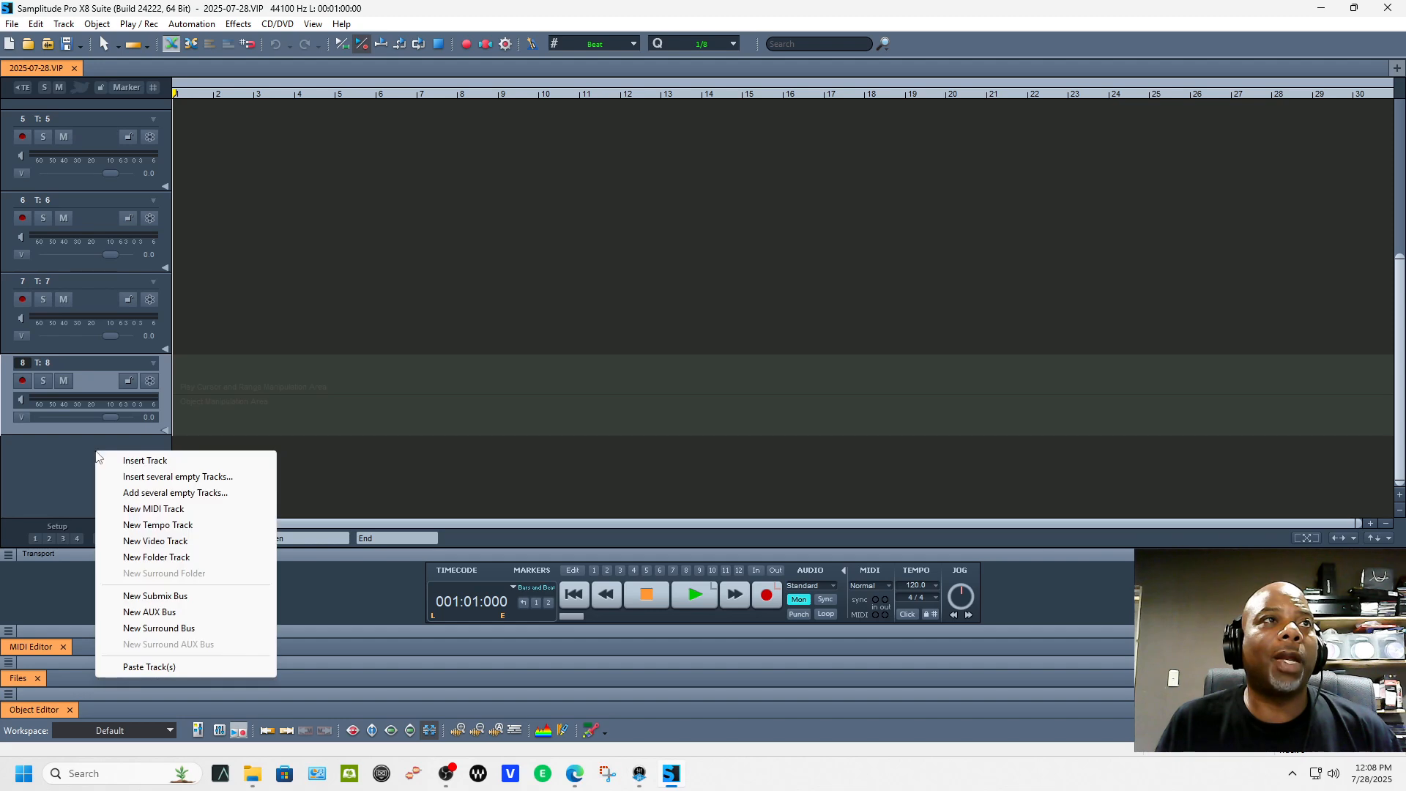
left_click(148, 476)
left_click_drag(765, 363, 679, 366)
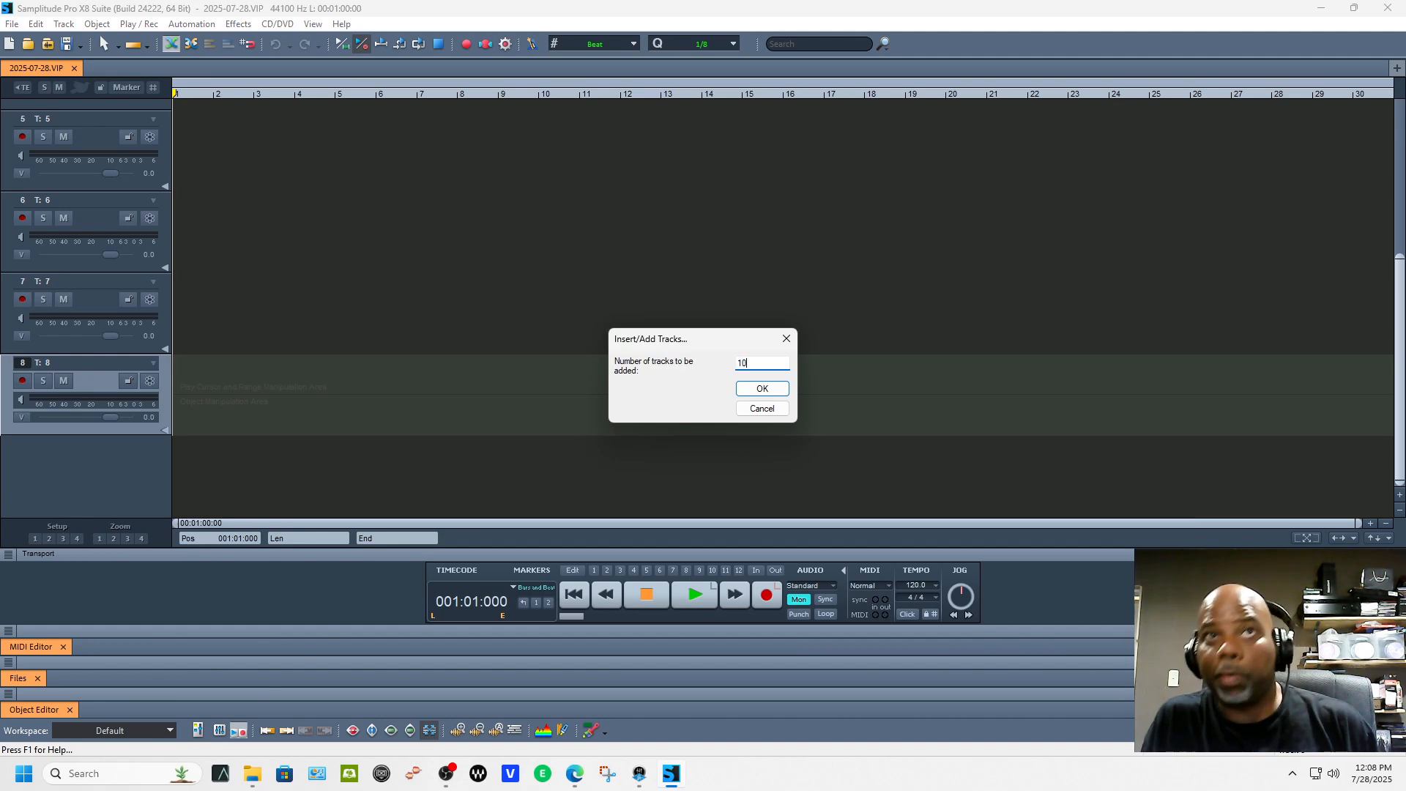
type("10")
key("Return")
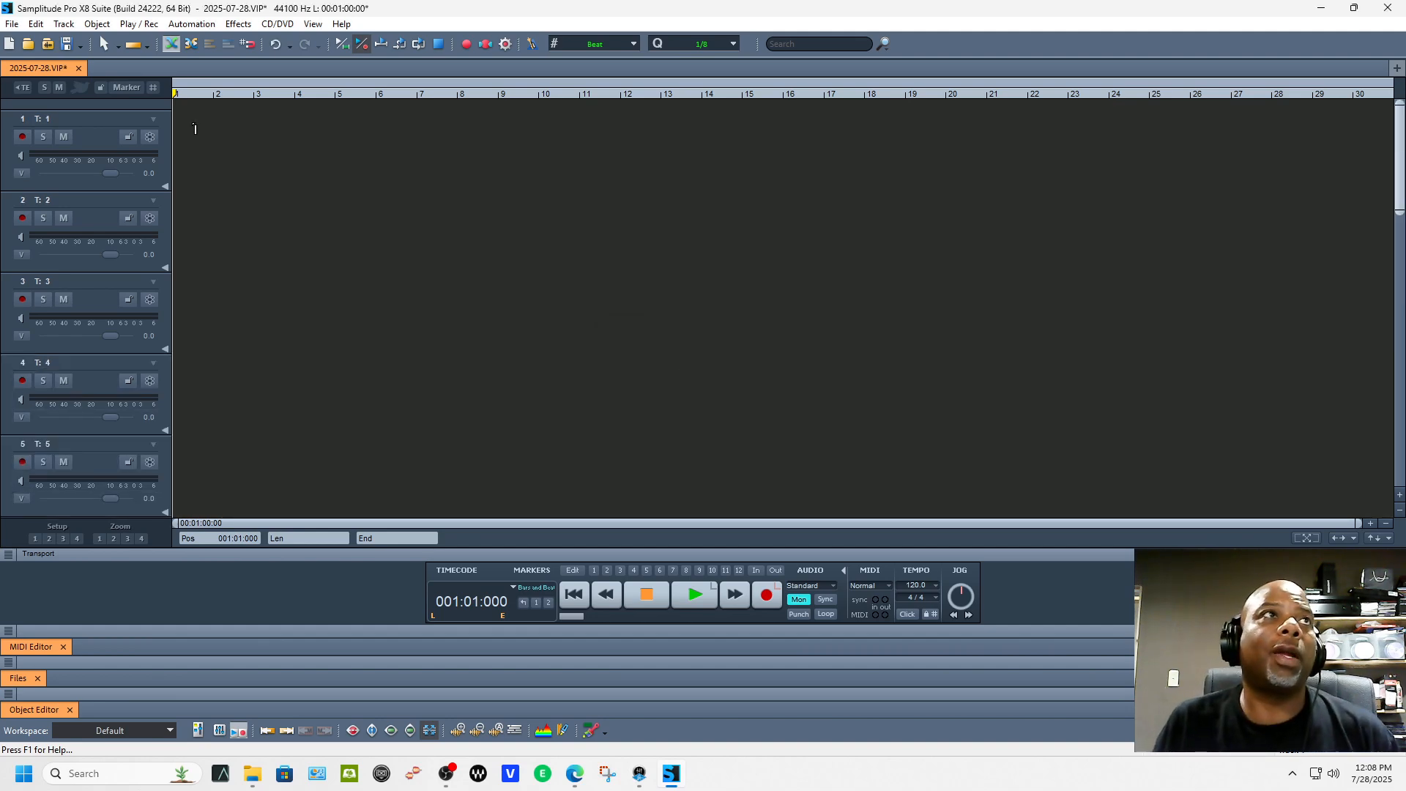
Load the ten selected audio files from track 1 downward, in selection order, onto different tracks one below the other.
left_click(117, 125)
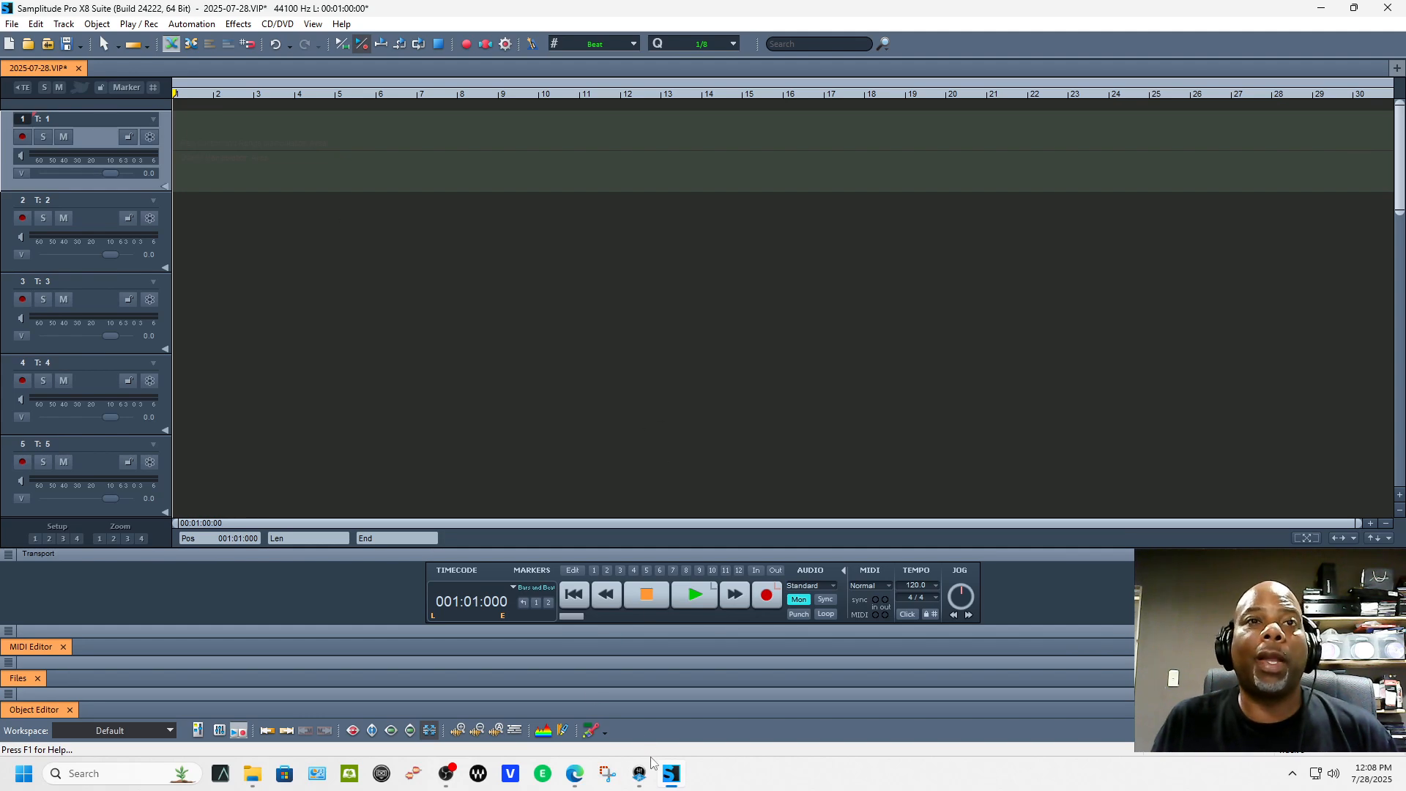
mouse_move(253, 774)
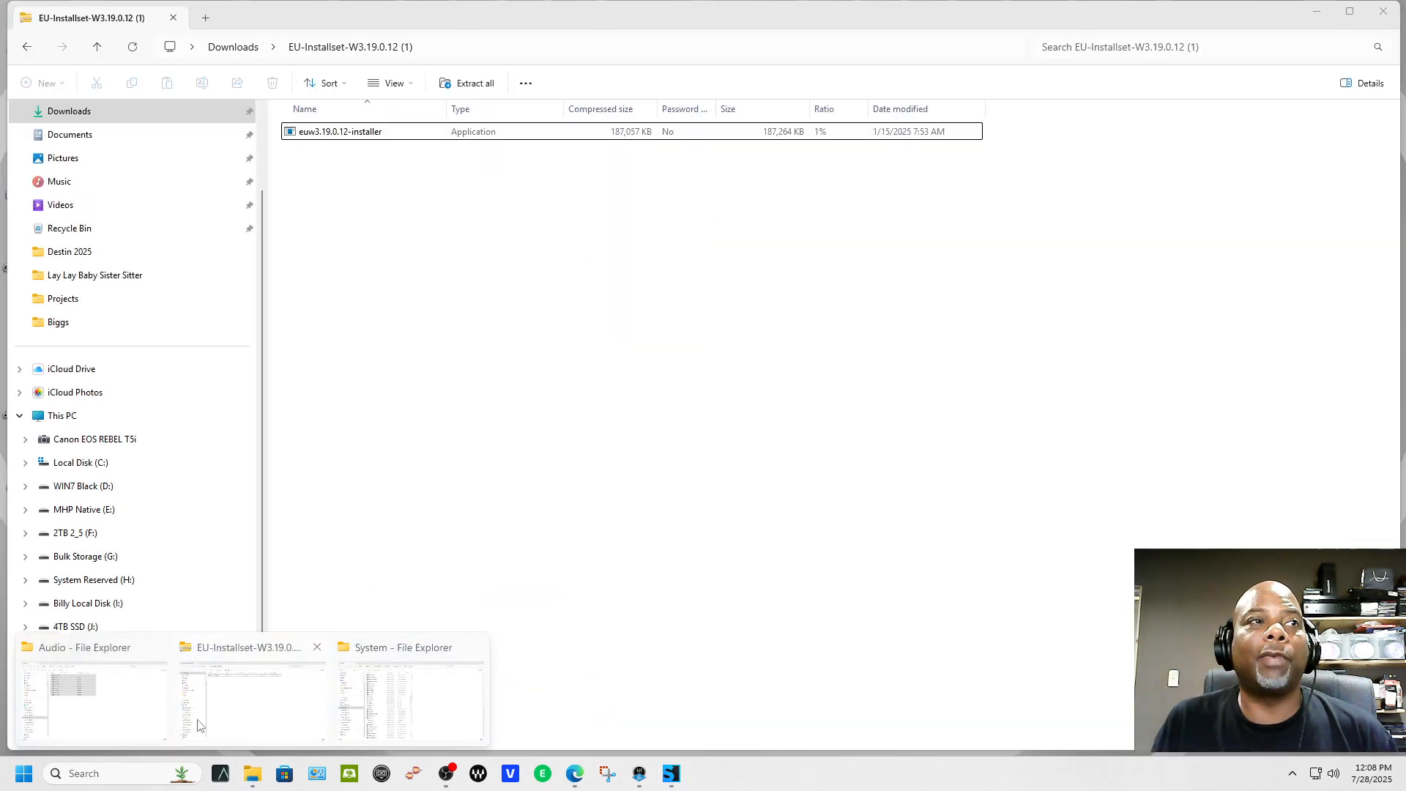
left_click(94, 701)
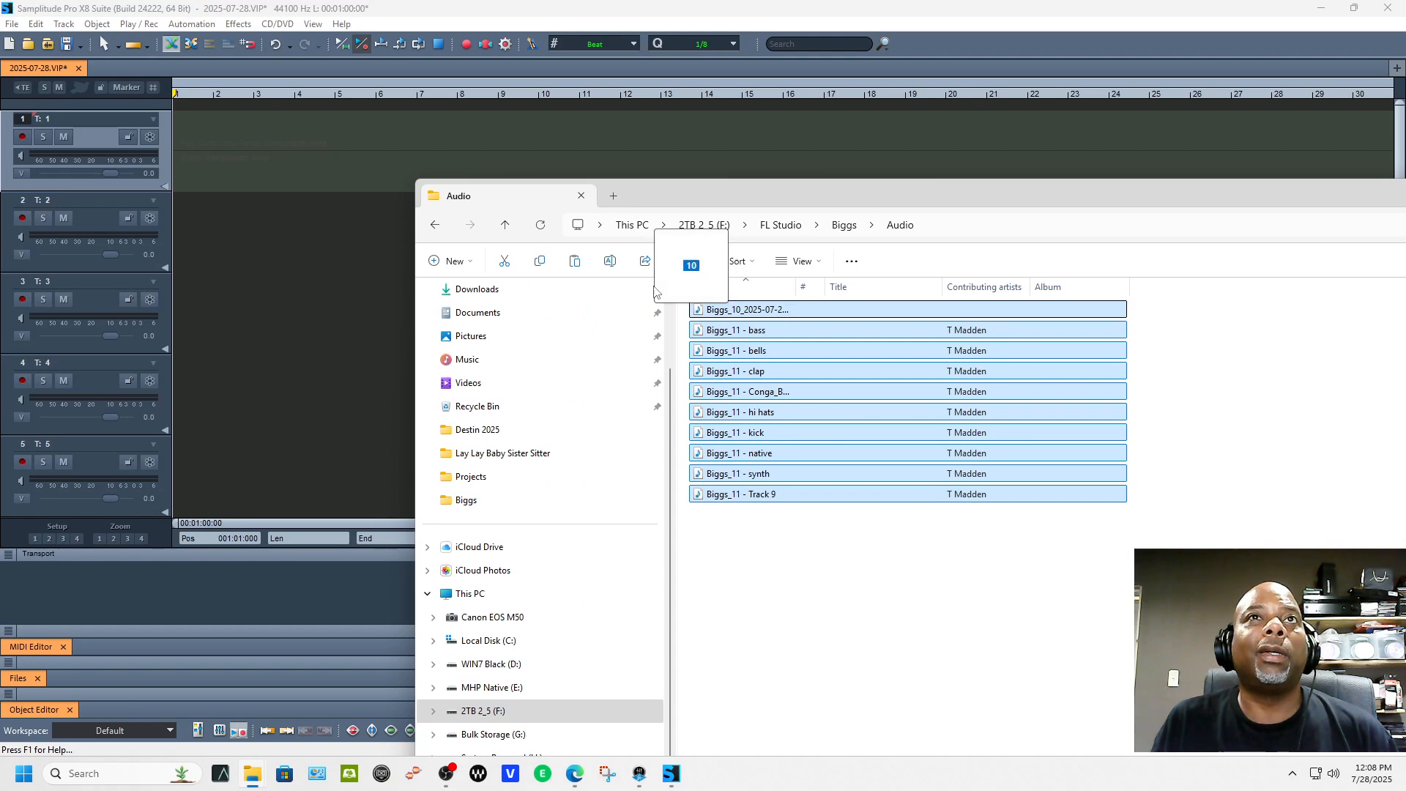
left_click(201, 175)
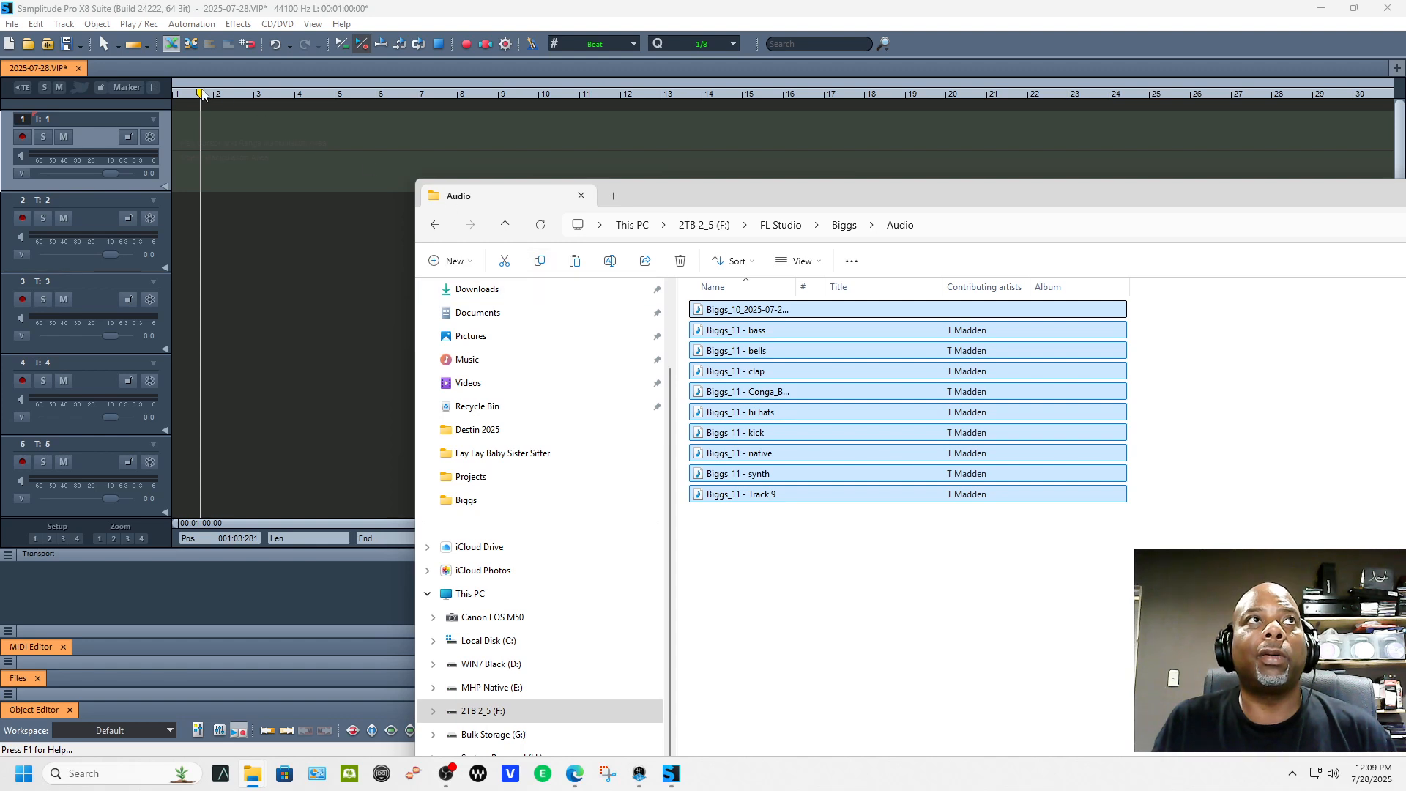
left_click_drag(202, 93, 202, 97)
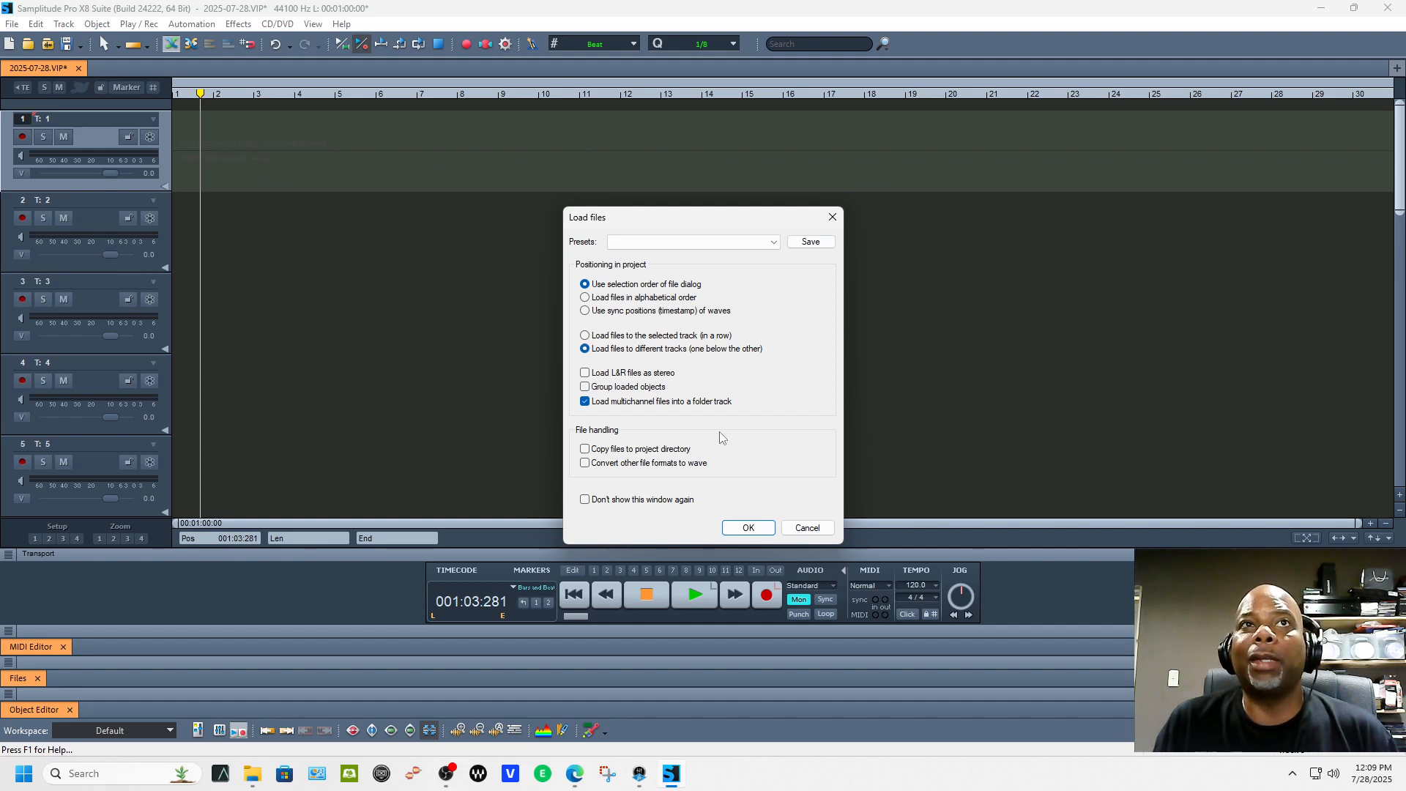
left_click(748, 528)
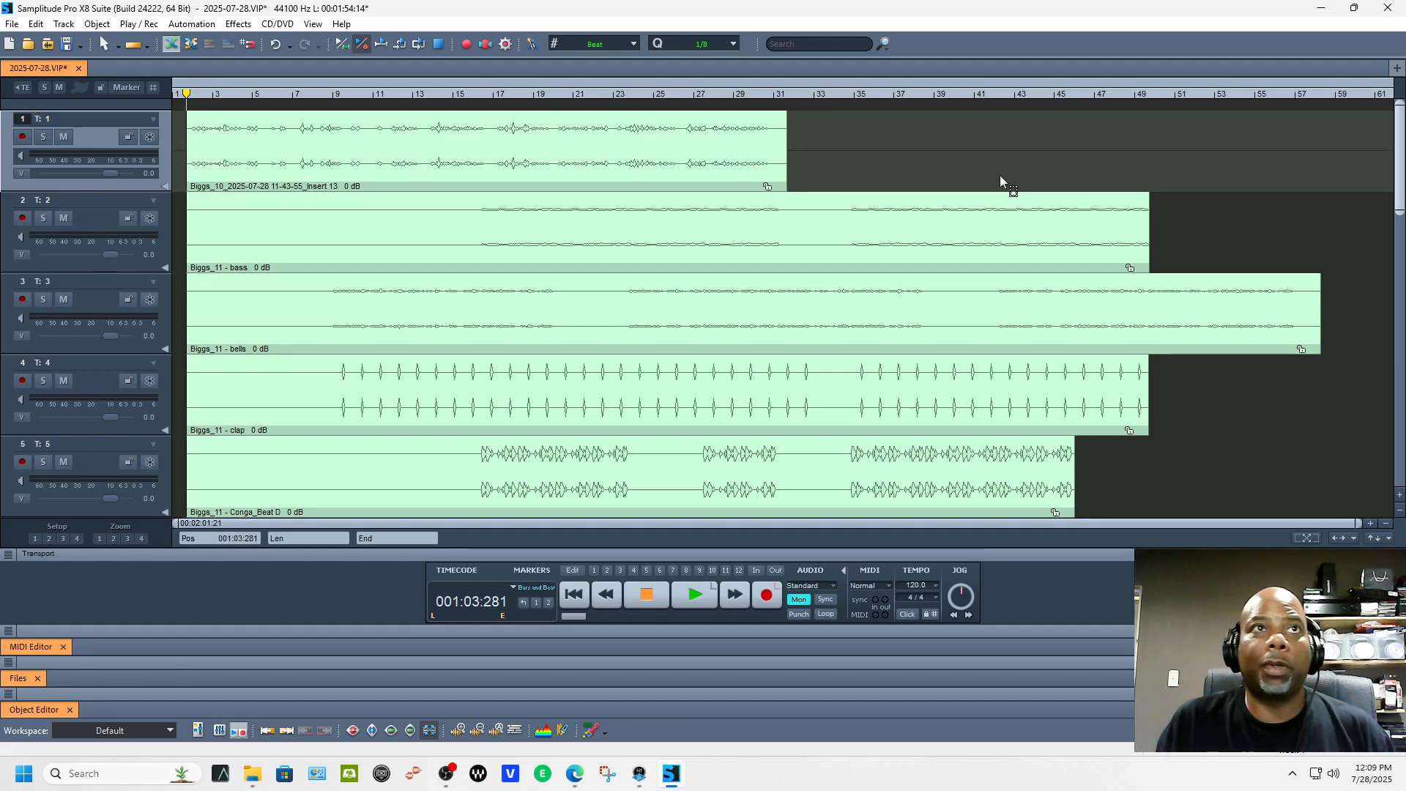
Move all loaded audio objects together to the very start of the timeline and return the playhead to the beginning.
key("ctrl+a")
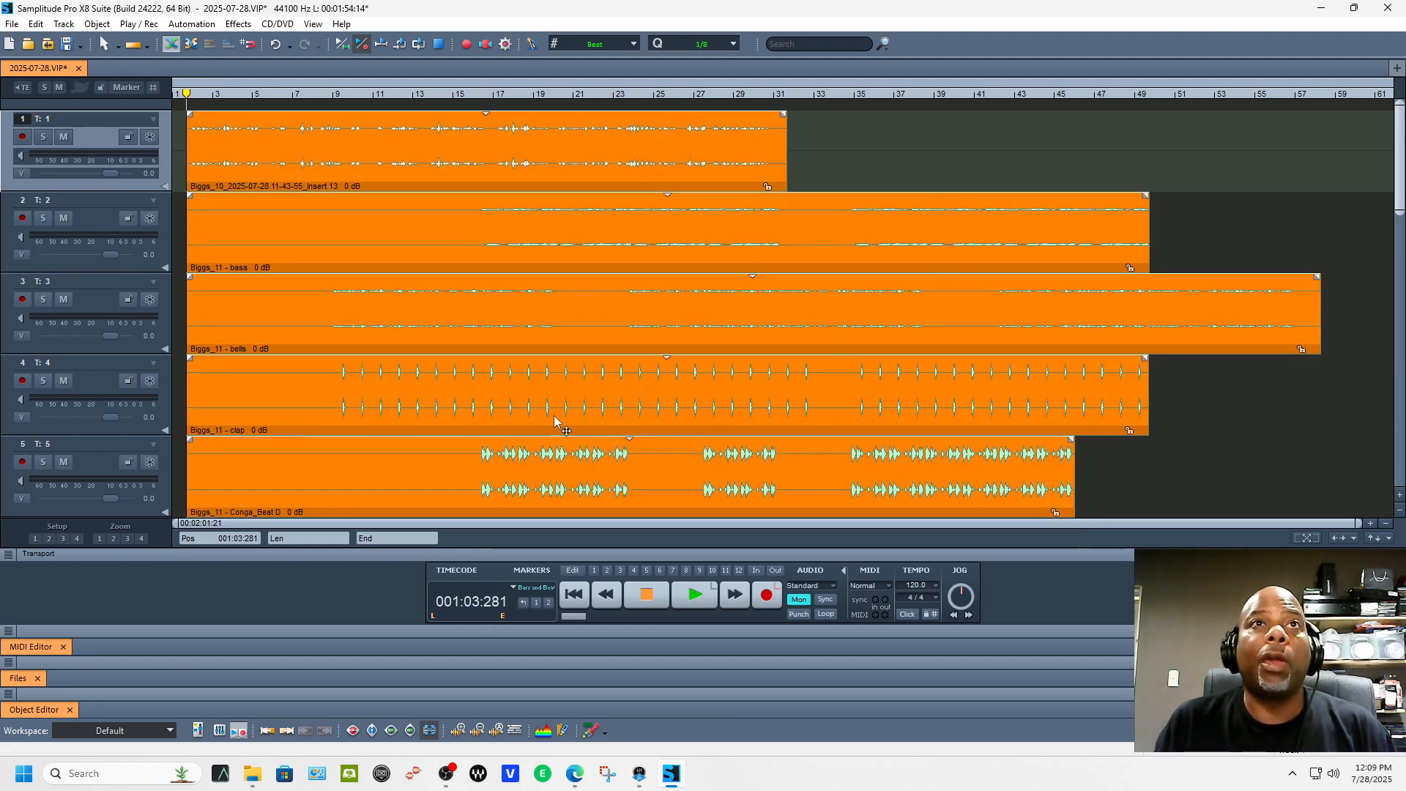
left_click_drag(317, 498, 240, 494)
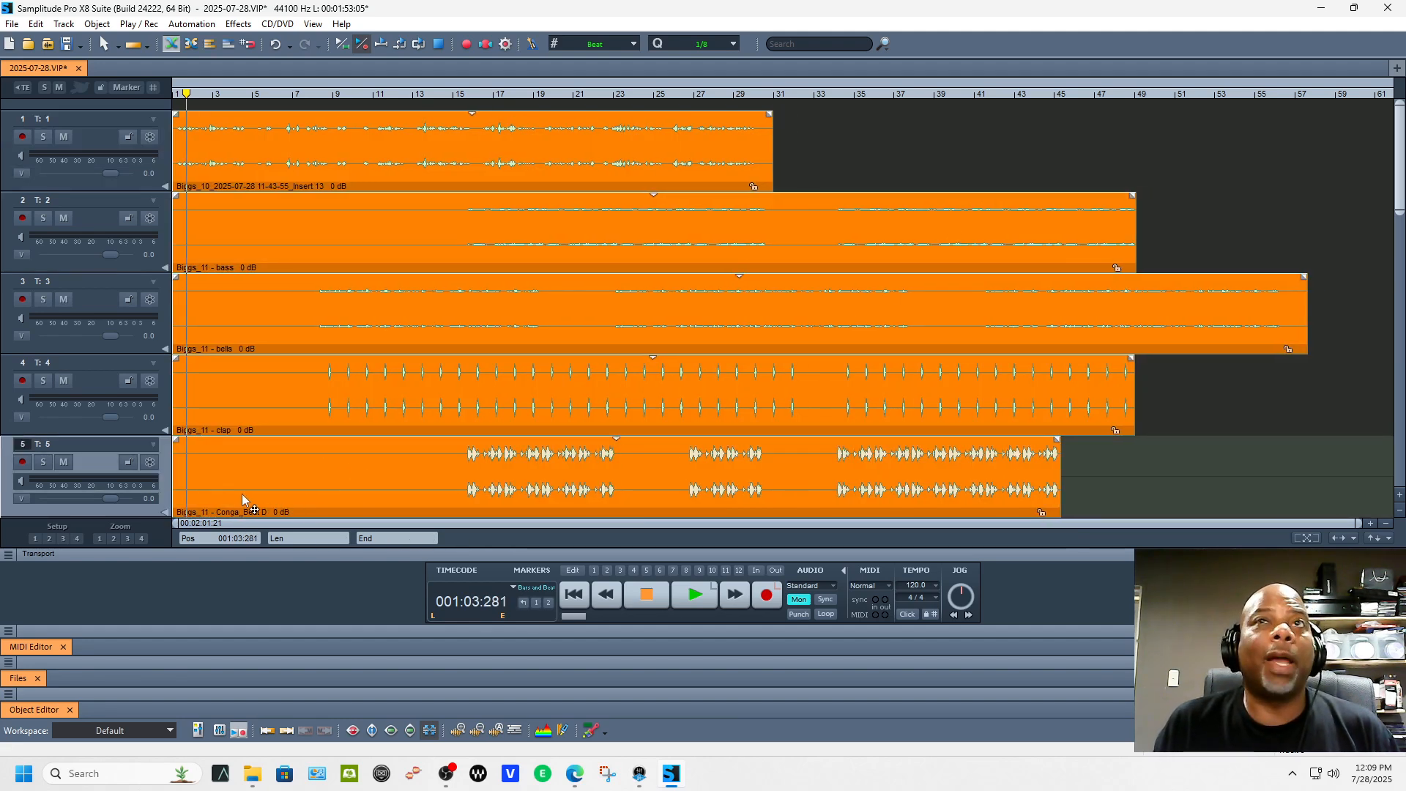
left_click(582, 592)
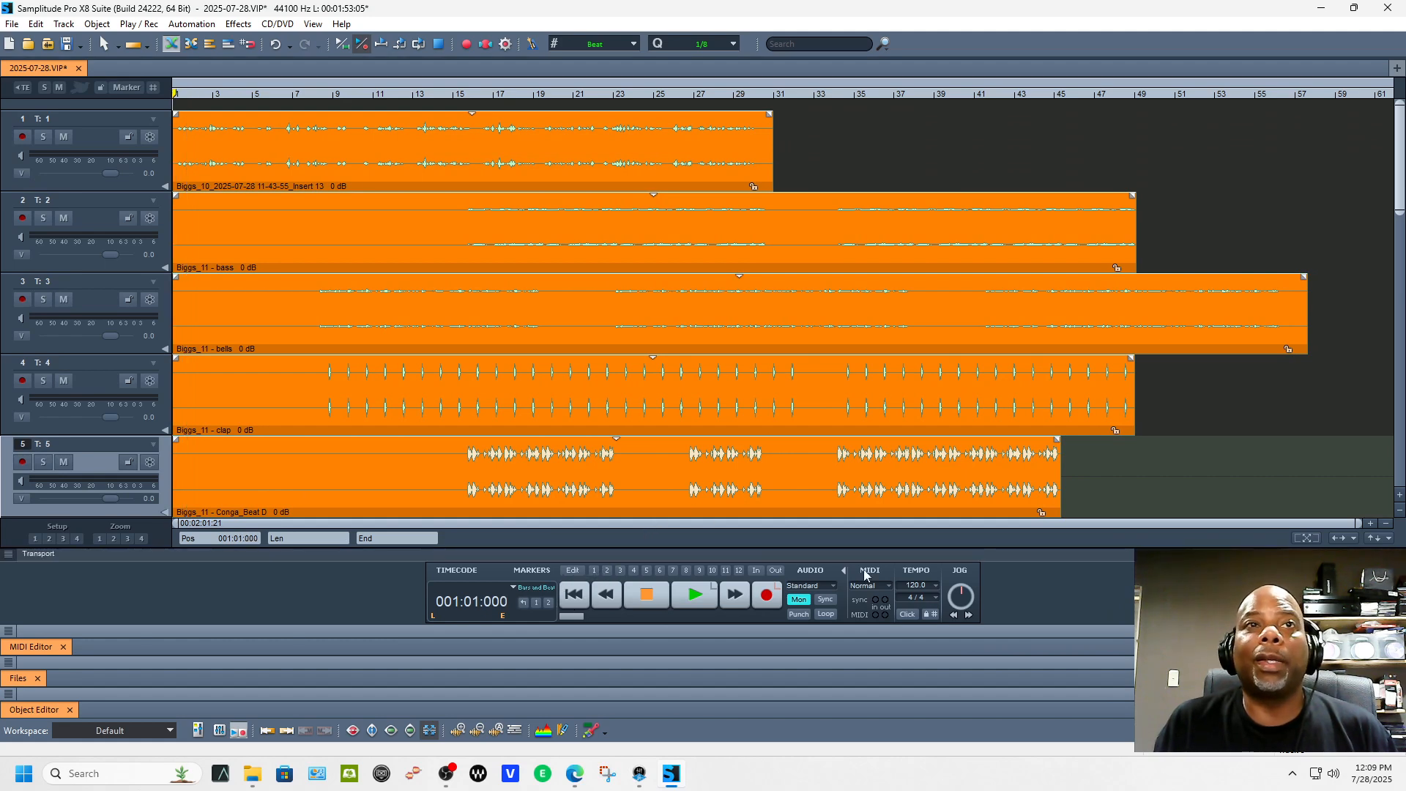
Deselect all audio objects and play the project from the beginning.
left_click(1399, 512)
left_click(1399, 512)
left_click(1400, 513)
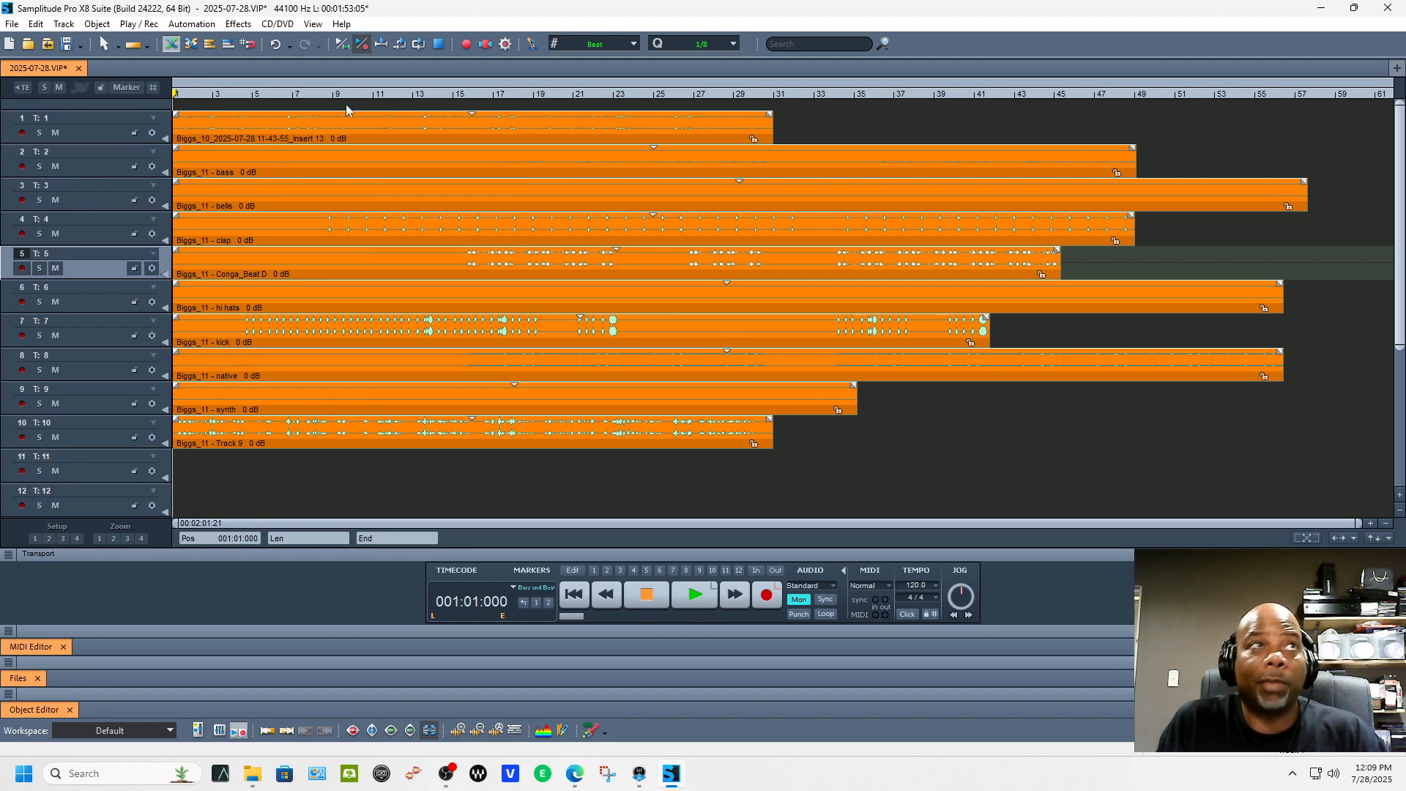
left_click(339, 138)
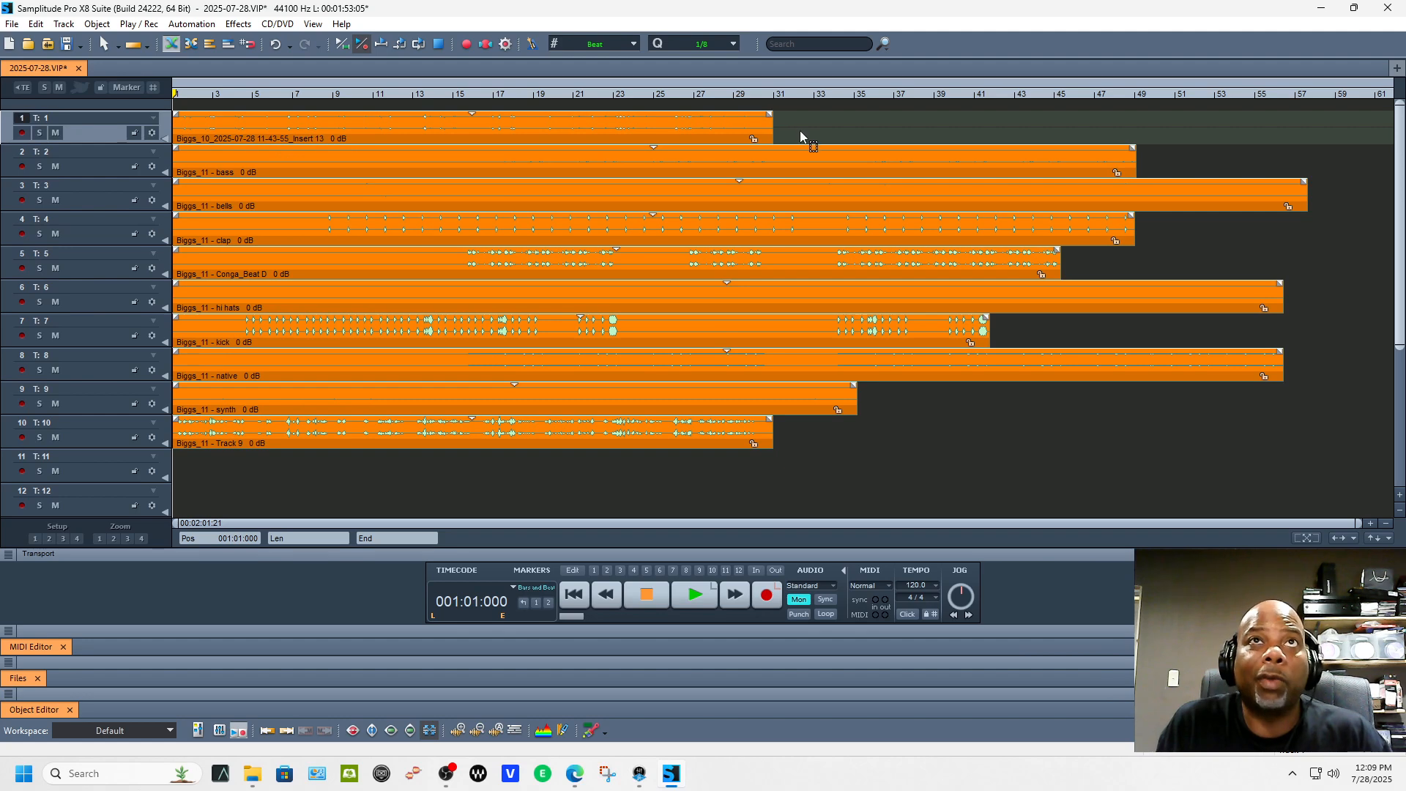
key("ctrl+a")
key("space")
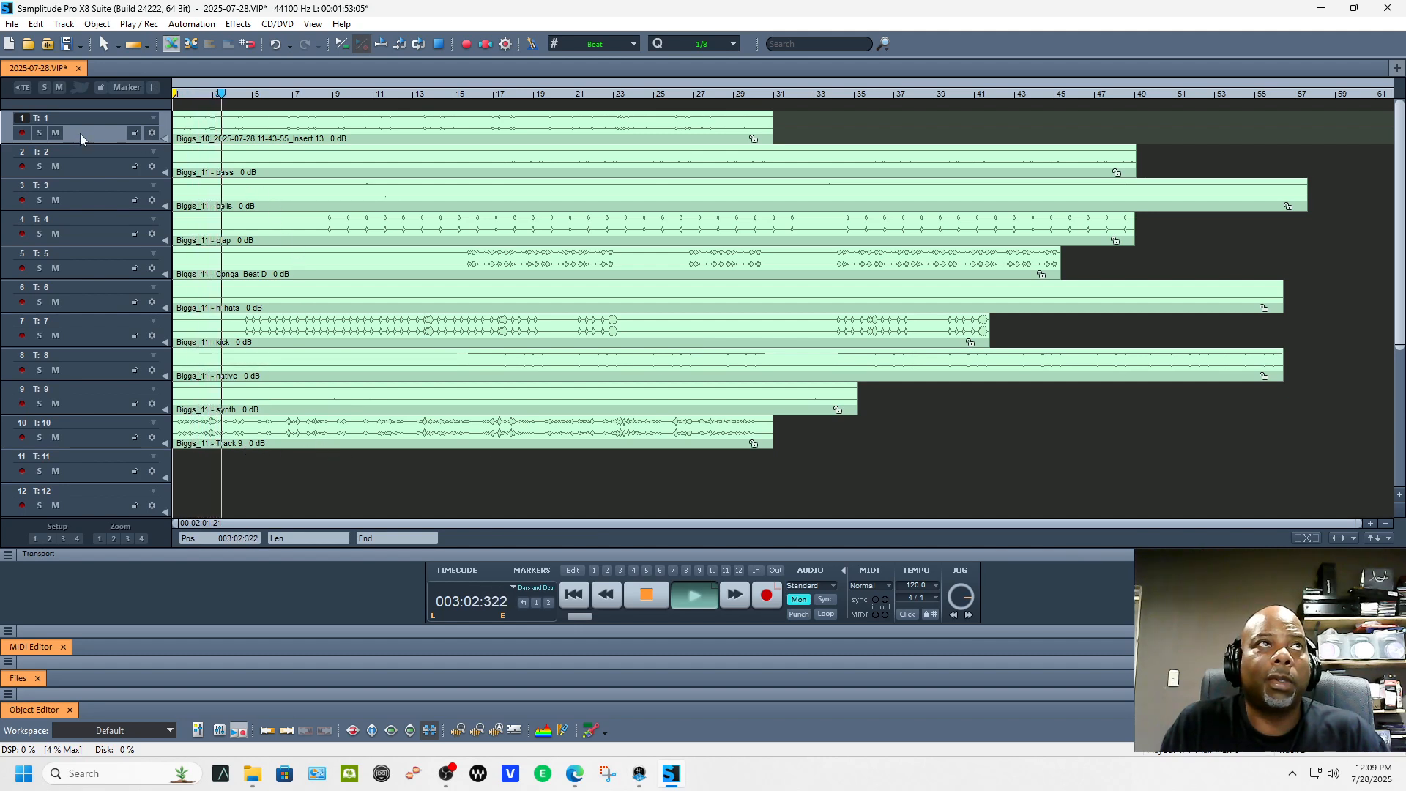
Toggle mutes on tracks 1, 9 and 10 during playback to compare their audio, leaving track 10 muted.
left_click(57, 134)
left_click(57, 135)
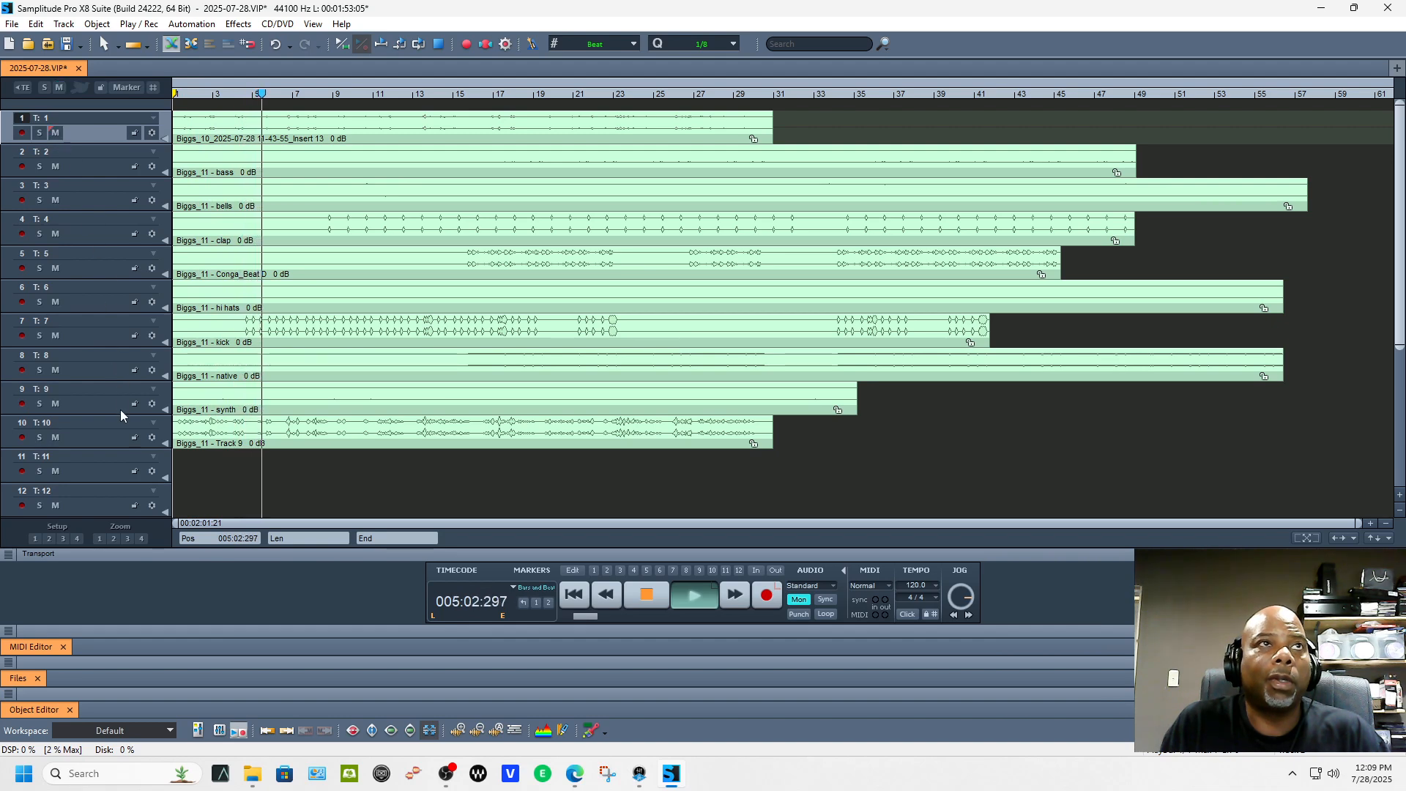
left_click(58, 406)
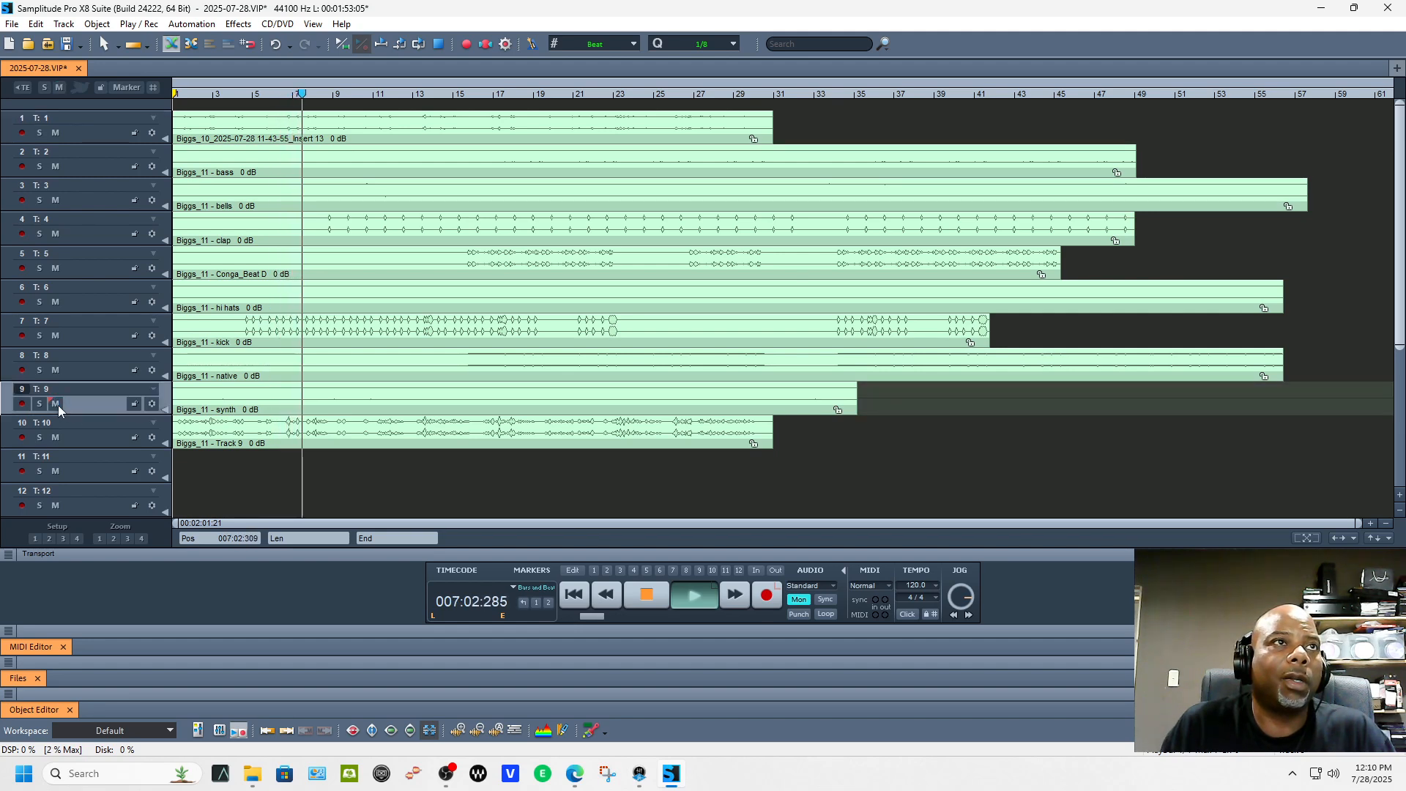
left_click(58, 437)
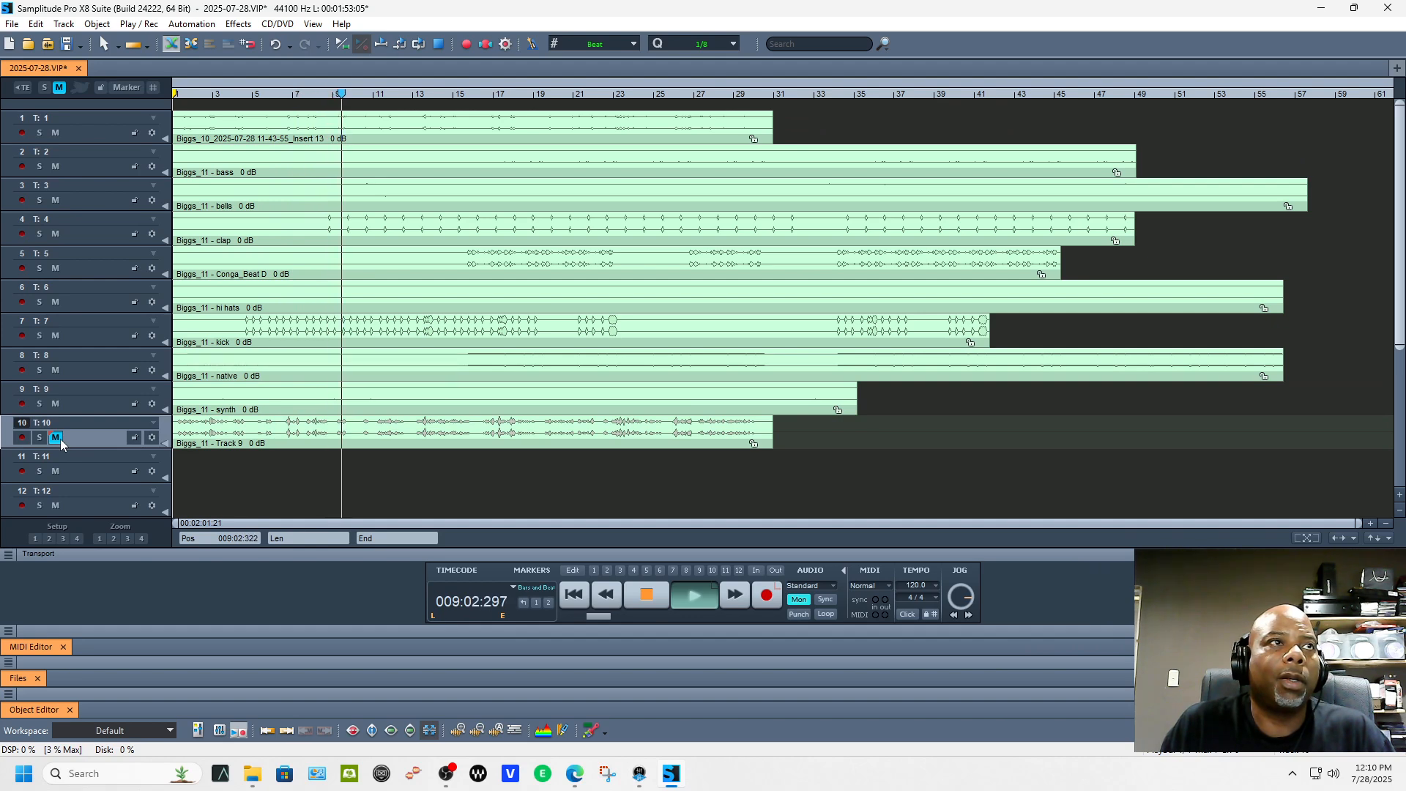
left_click(57, 437)
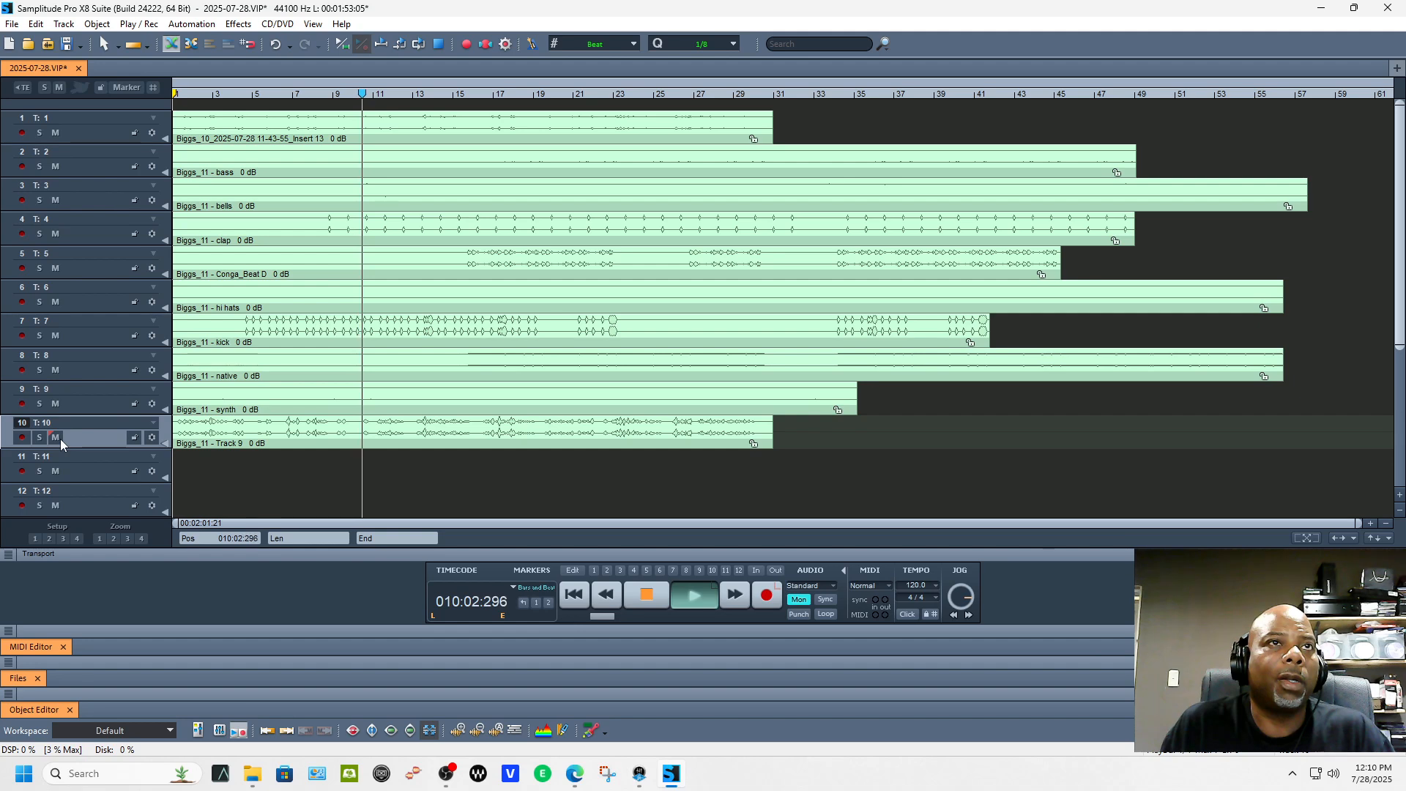
left_click(56, 437)
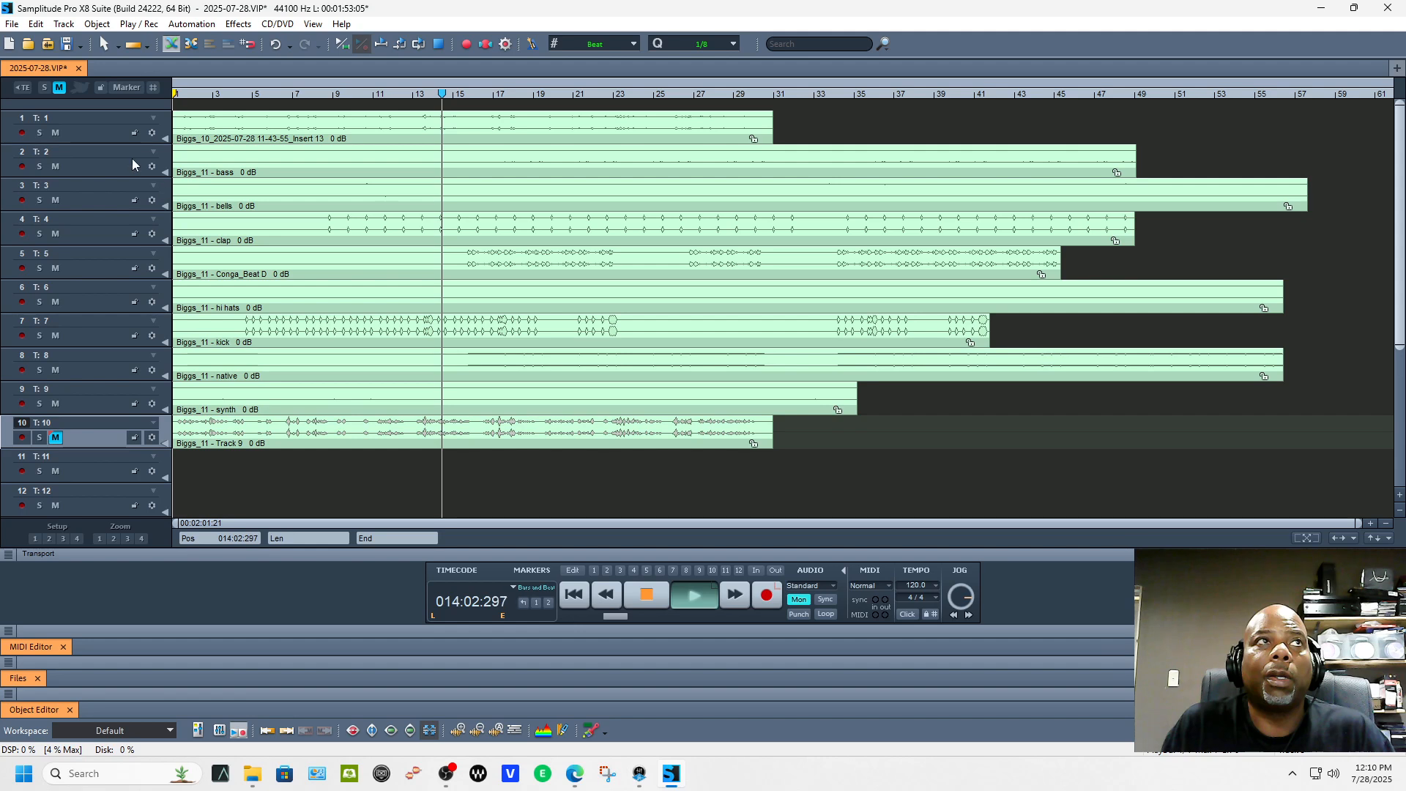
Mute track 1 and toggle the mute on track 10 during playback to compare the two tracks' audio.
left_click(55, 132)
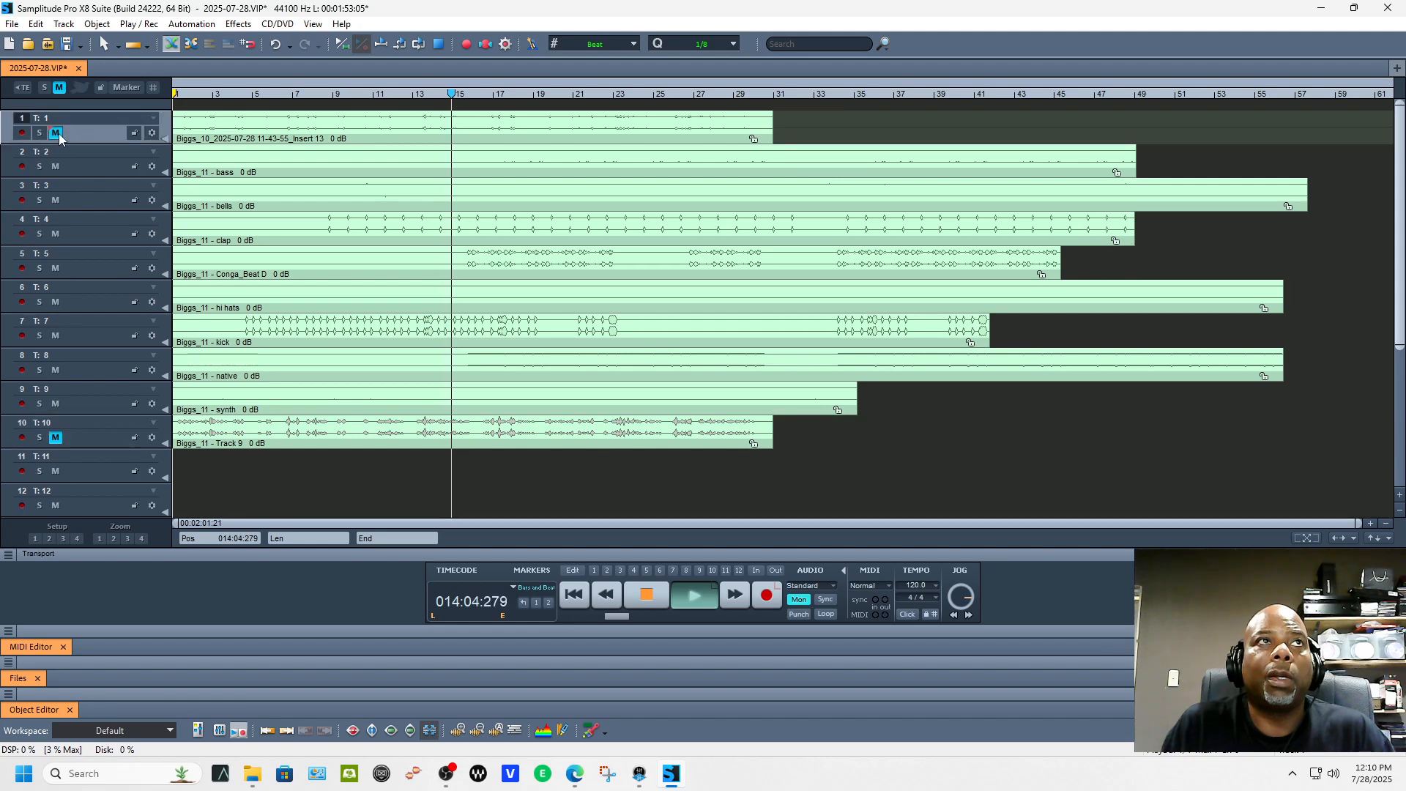
left_click(55, 438)
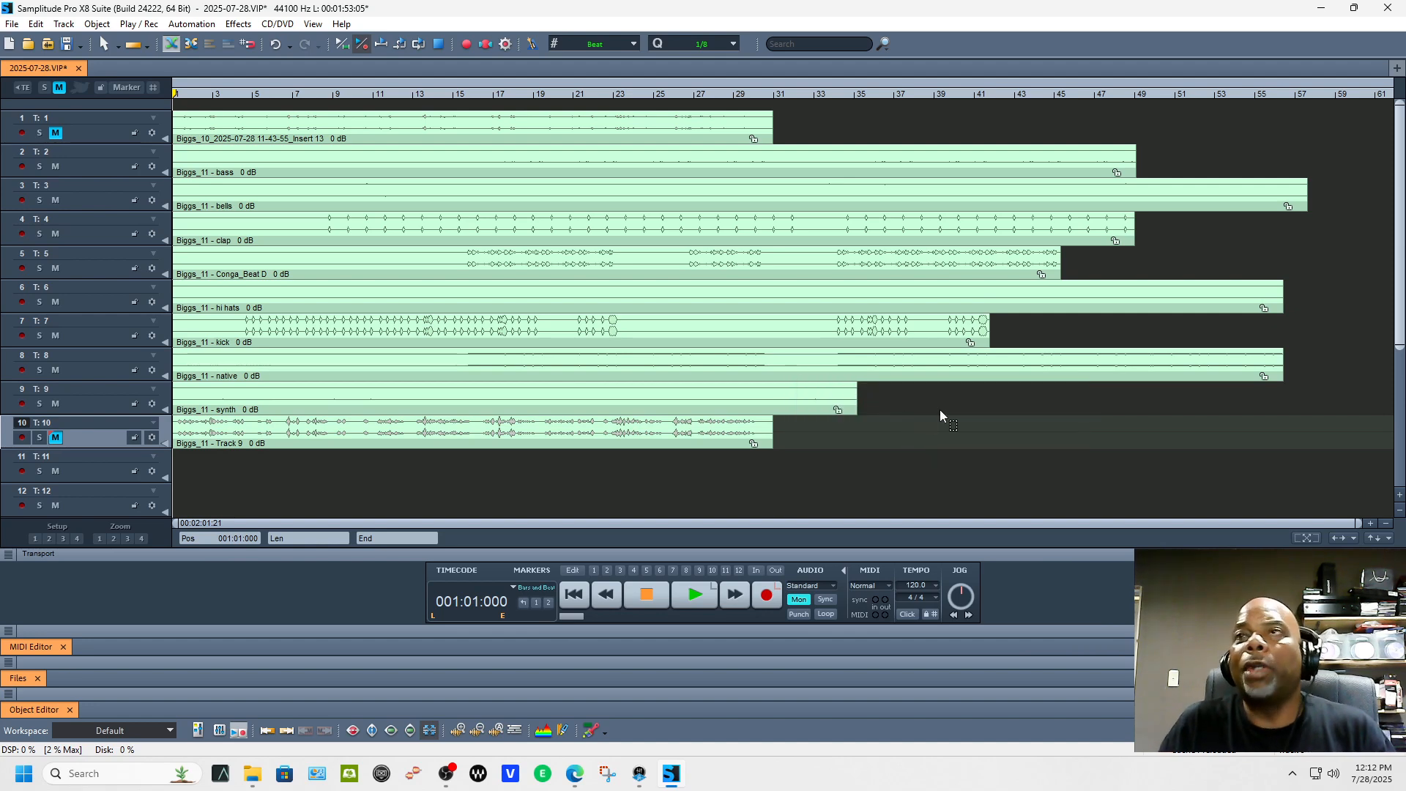
Enlarge the track heights to inspect the waveforms of the upper tracks, and shrink them back until all ten audio tracks fit.
left_click_drag(1399, 346, 1398, 153)
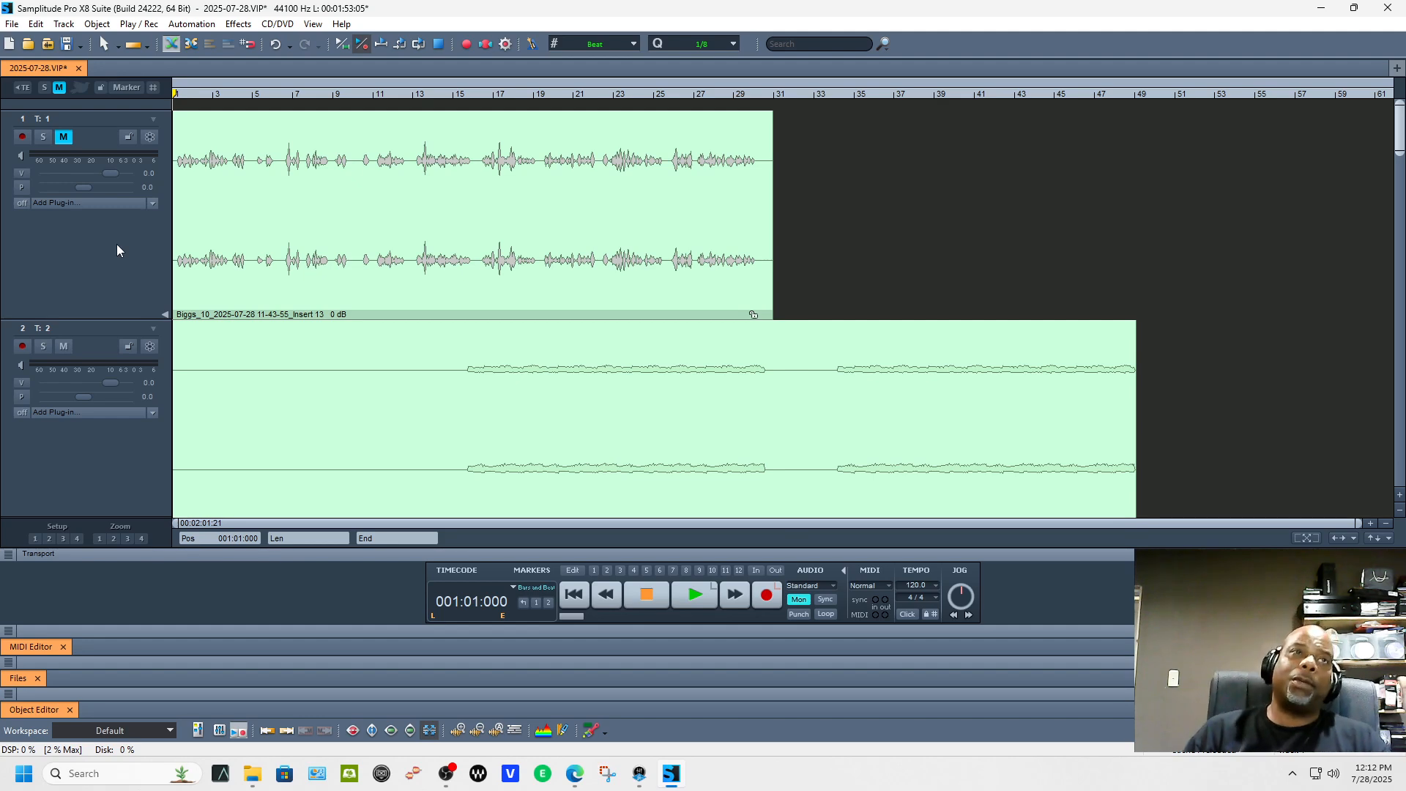
scroll(1026, 296, "down", 2)
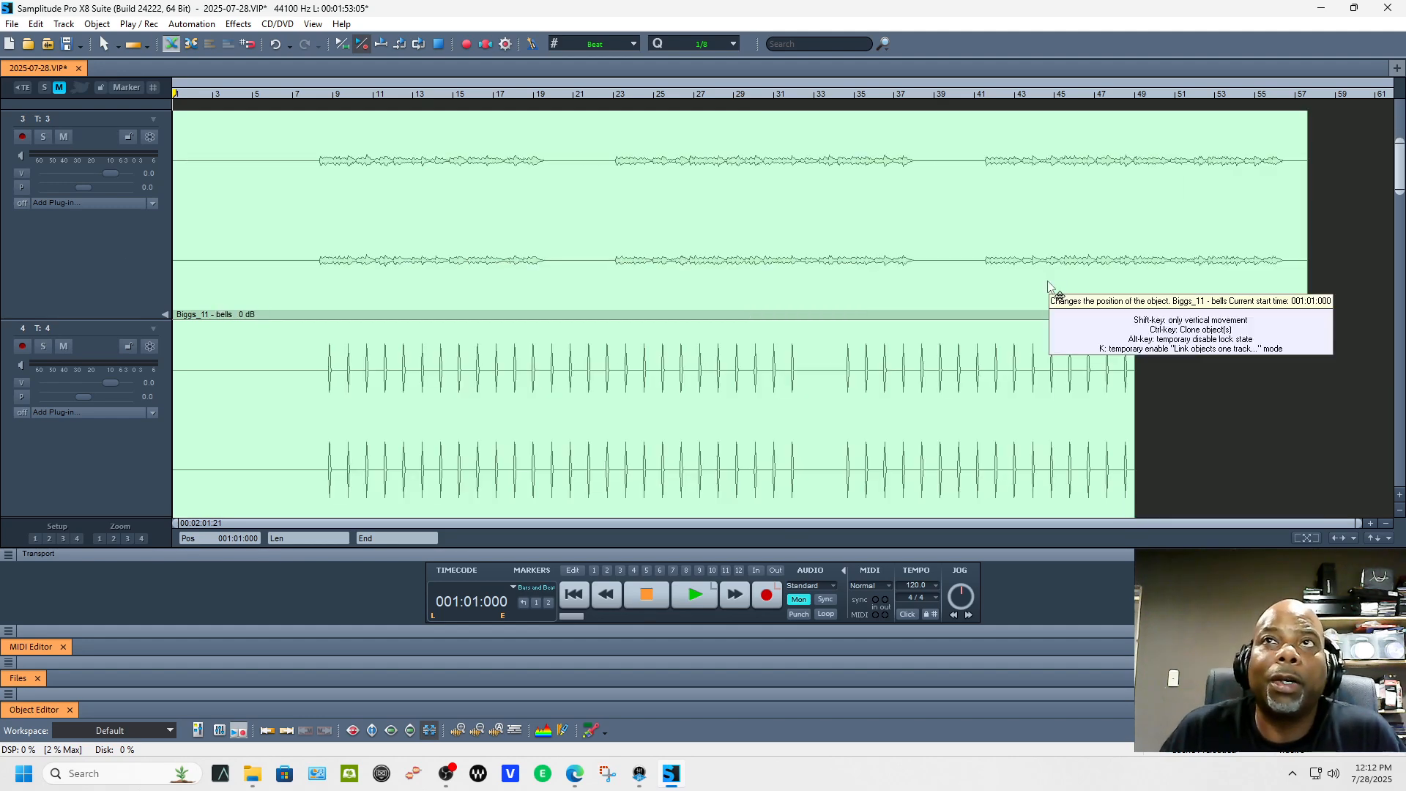
scroll(1047, 286, "up", 2)
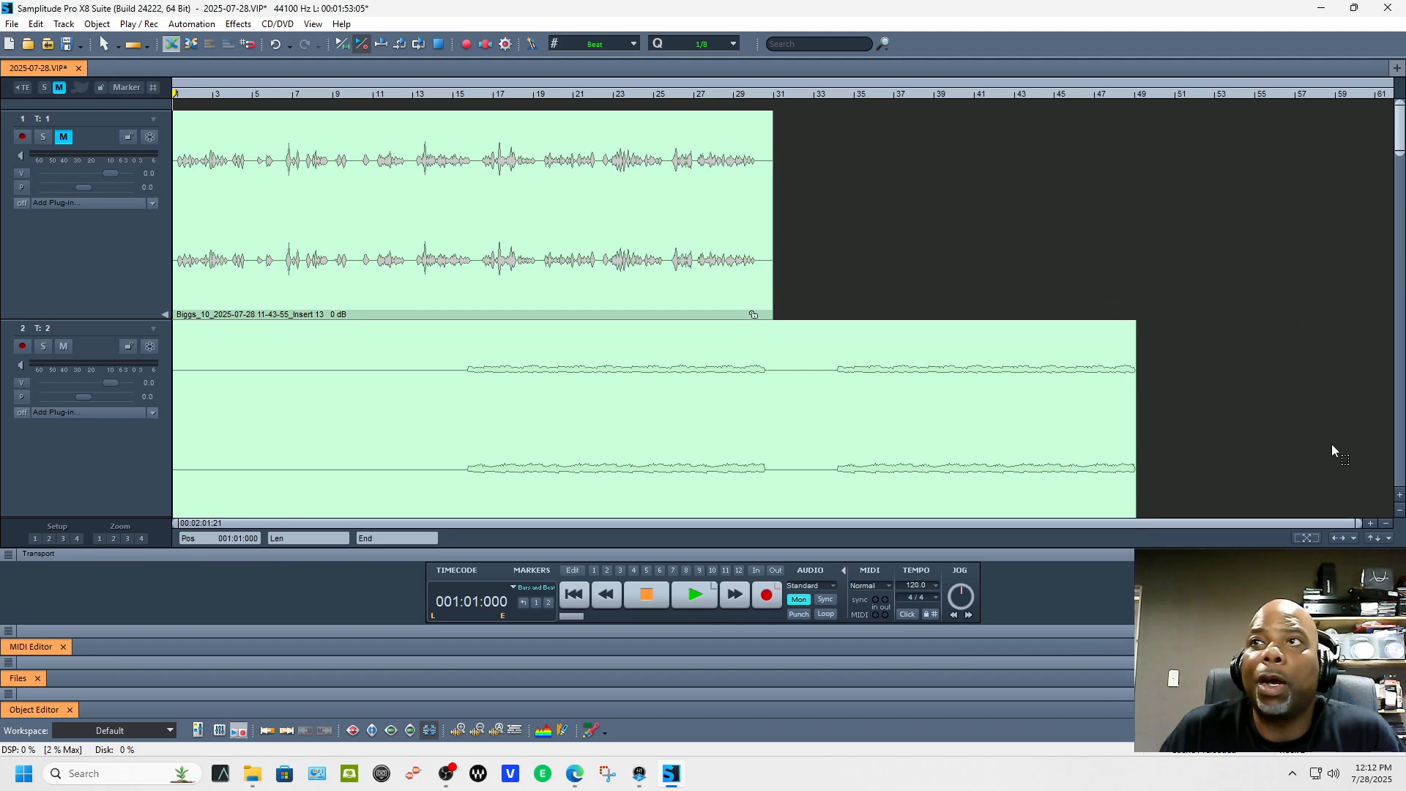
left_click(1400, 510)
left_click(1400, 511)
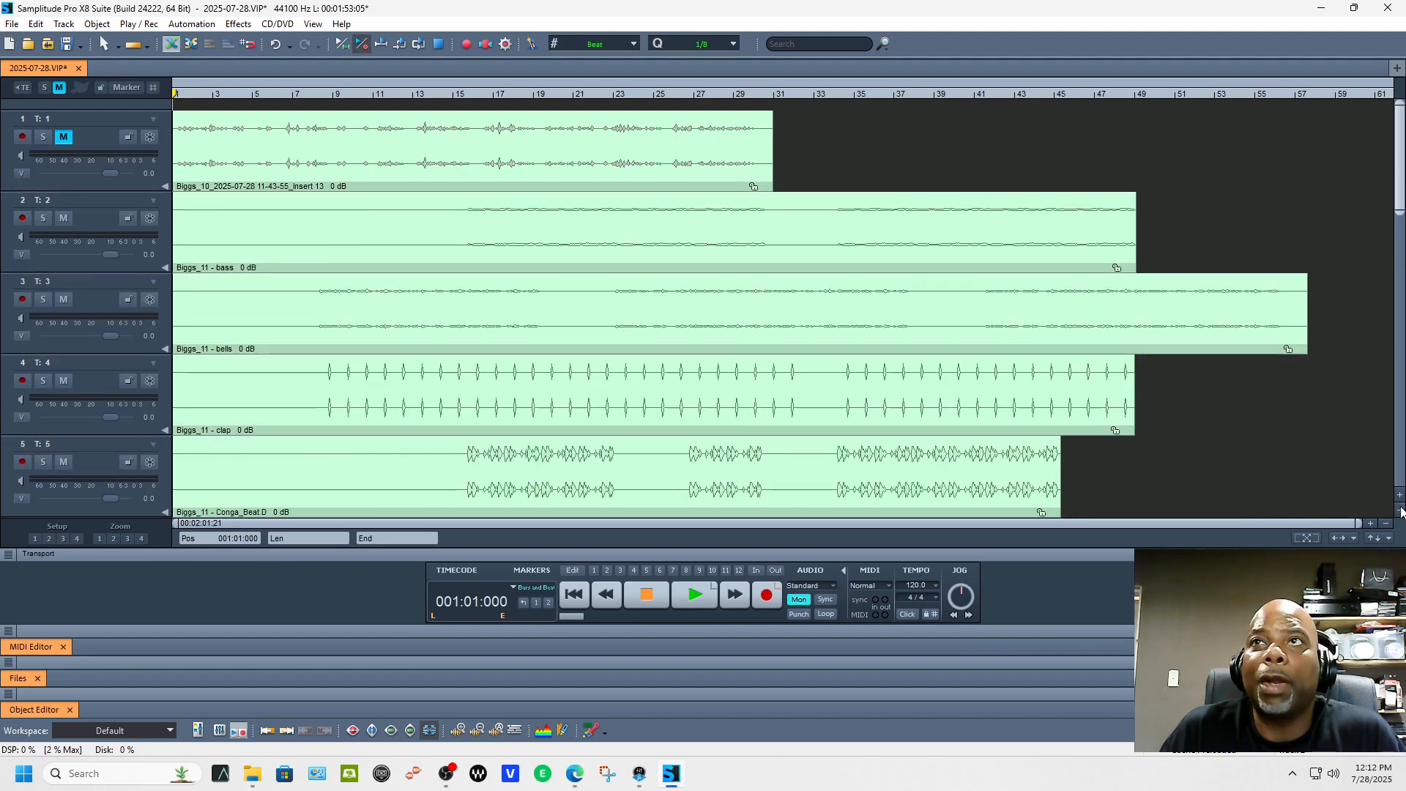
left_click(1400, 510)
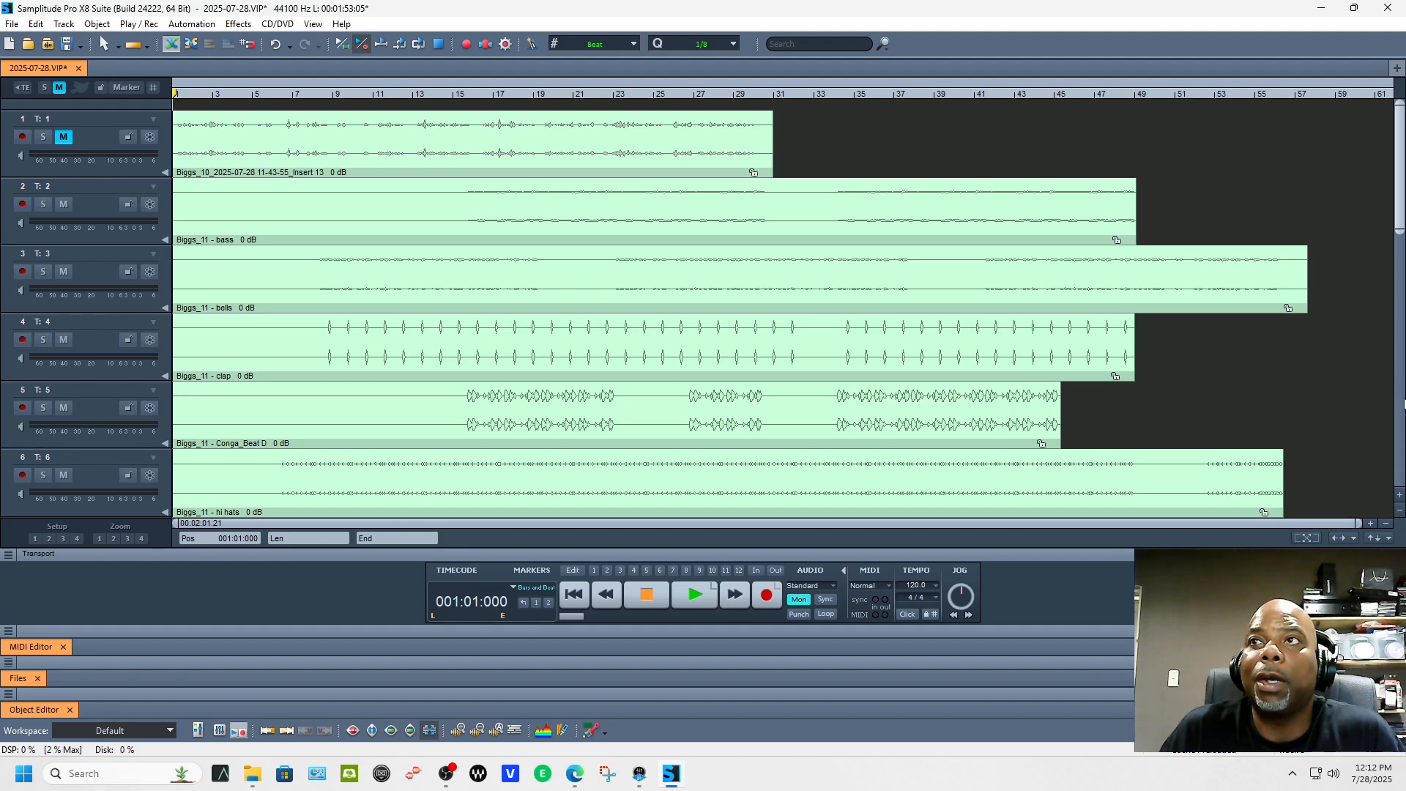
left_click(1400, 510)
left_click(1400, 511)
left_click(1400, 510)
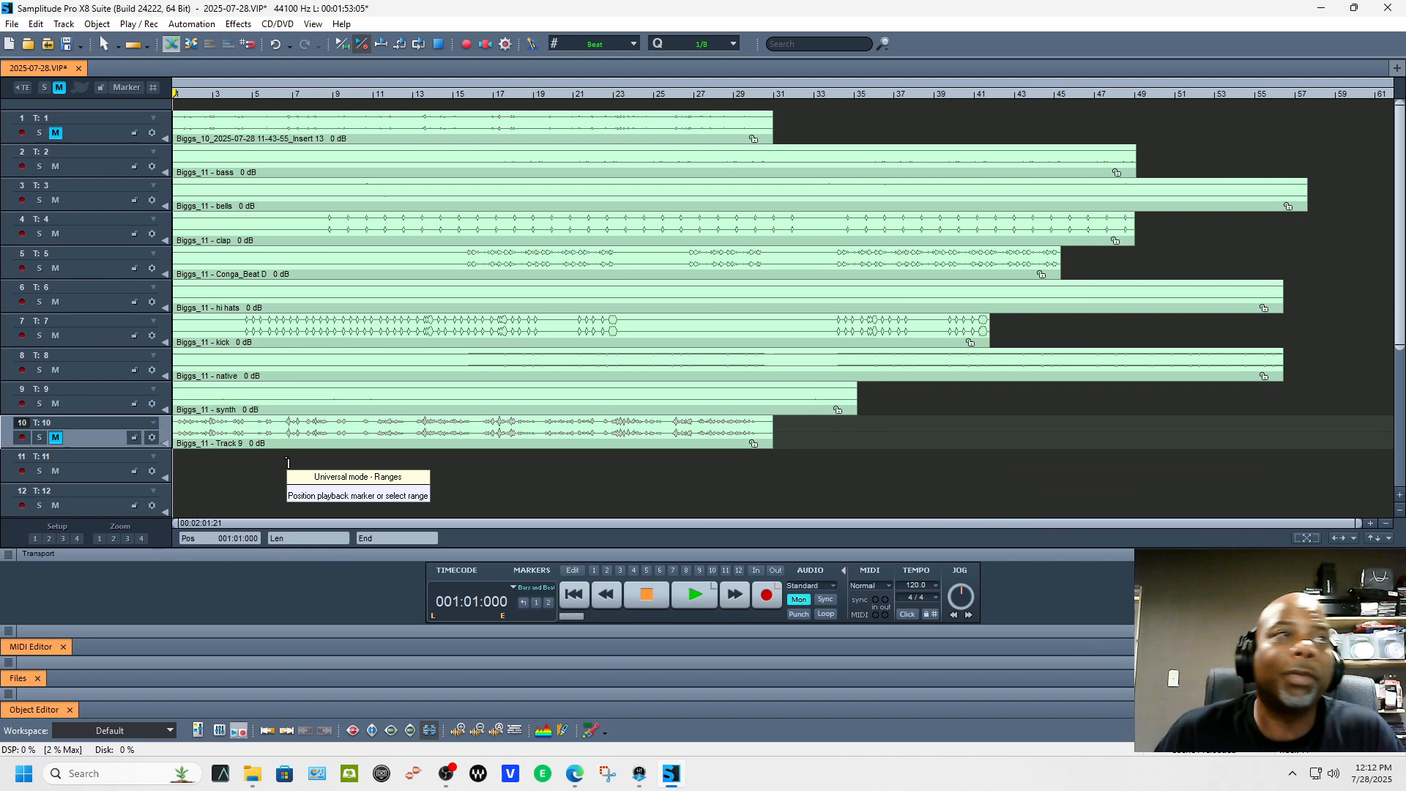
Unmute track 10 and audition it soloed from the beginning, and clear the mute on track 1 and all solos.
left_click(39, 437)
key("space")
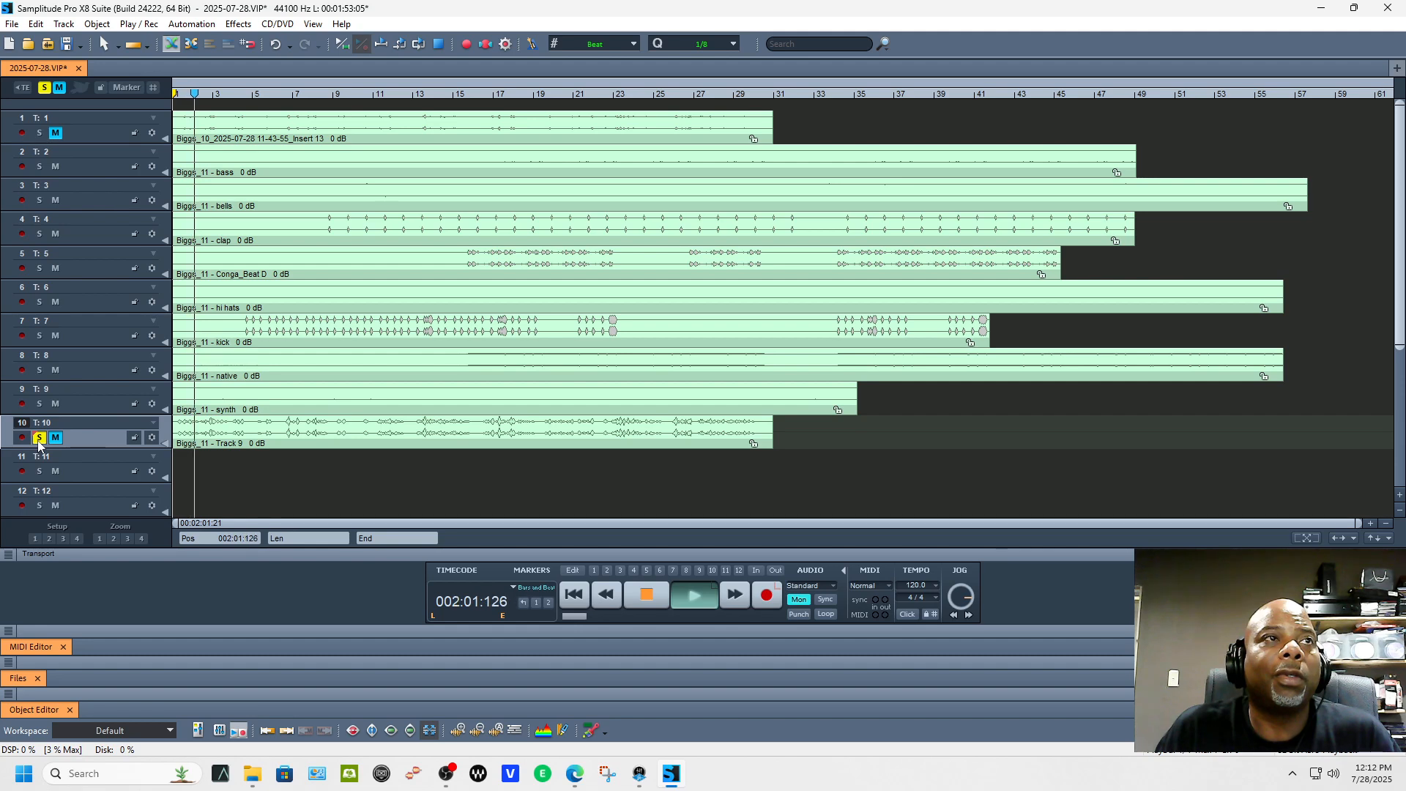
left_click(58, 438)
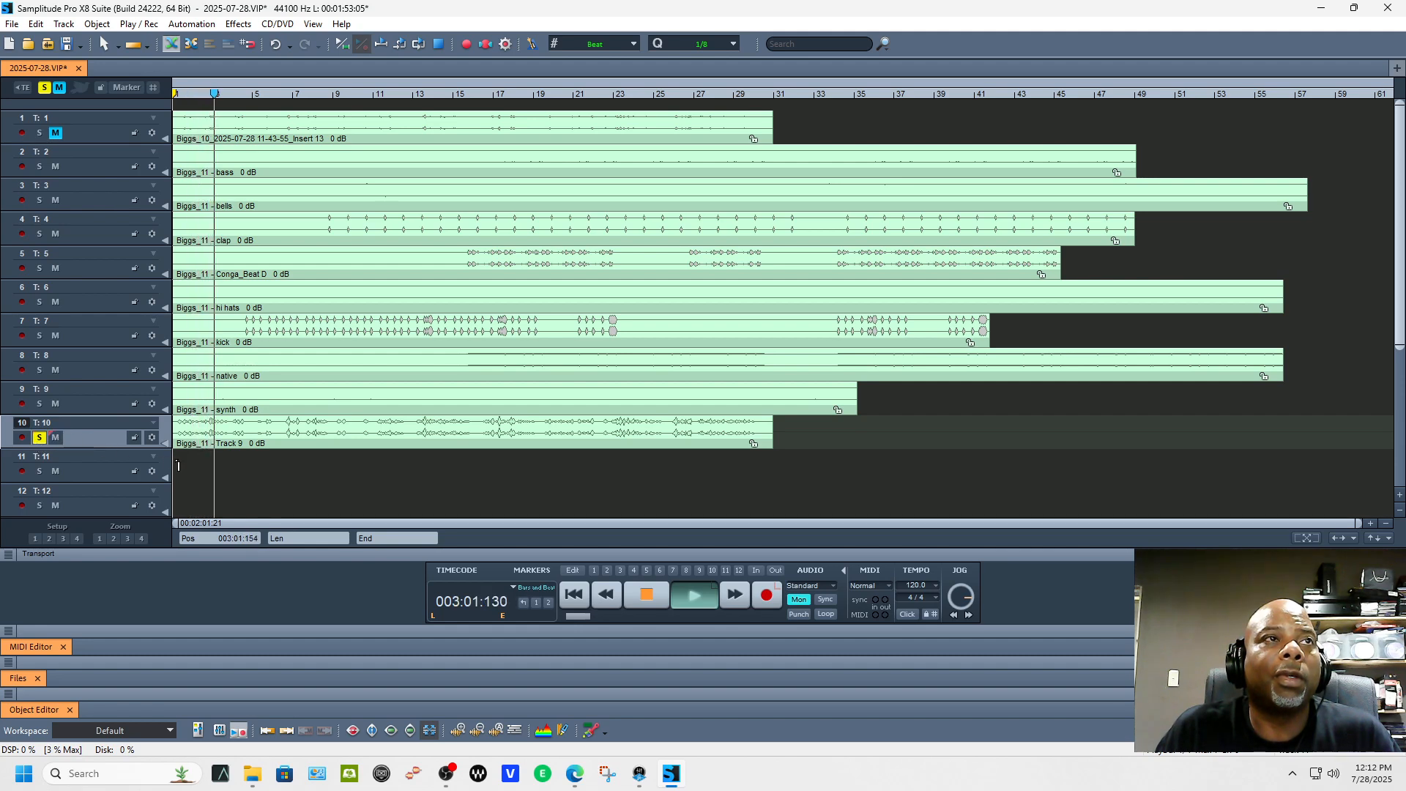
key("space")
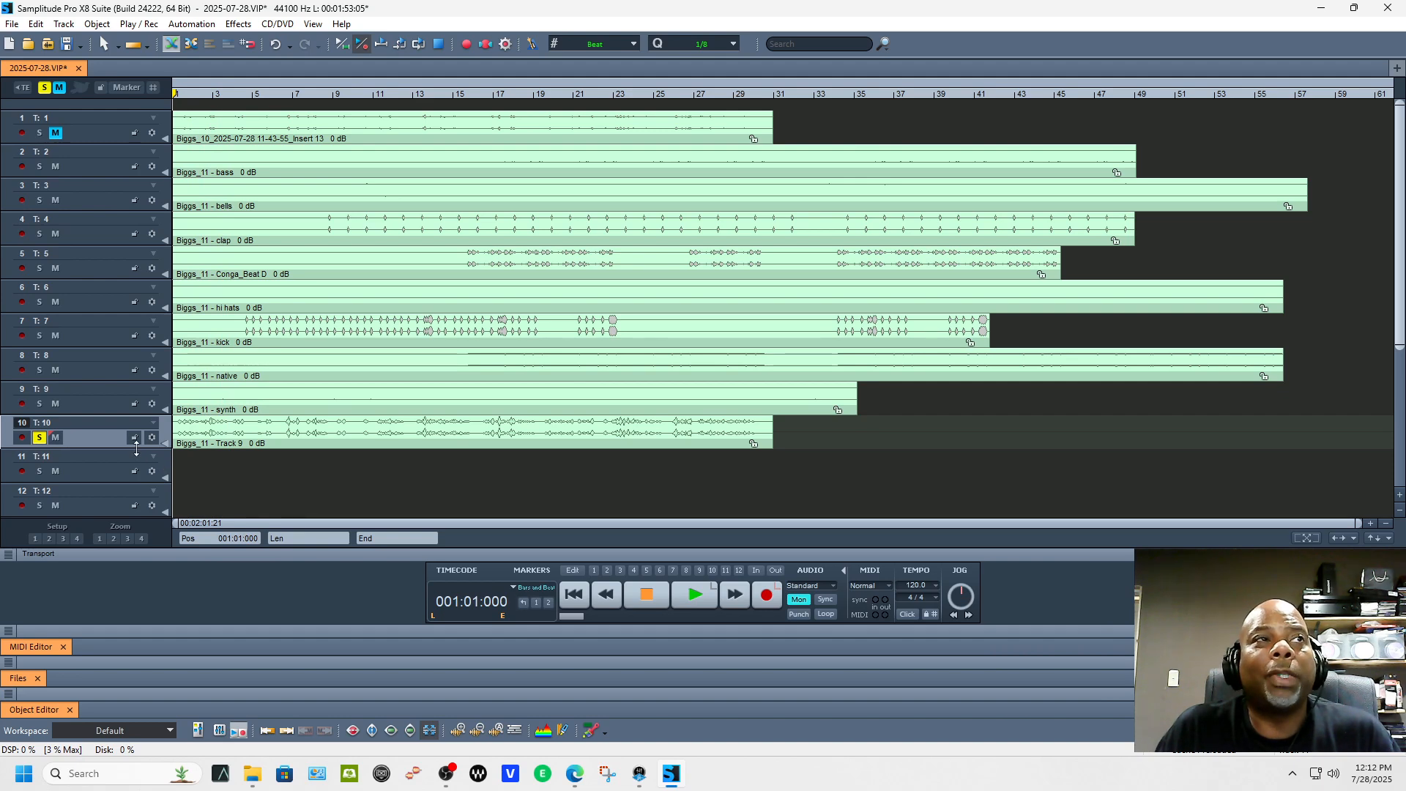
left_click(58, 135)
left_click(44, 88)
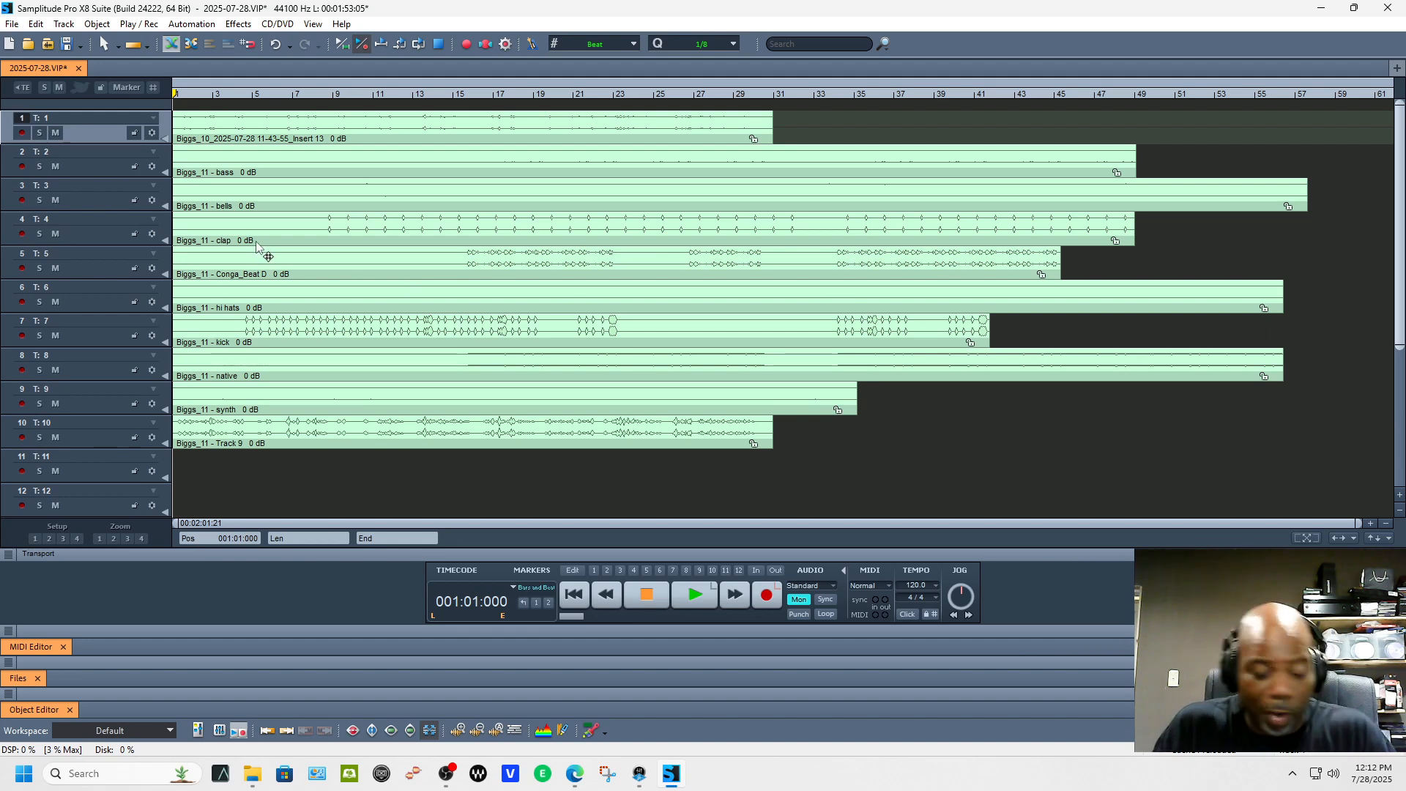
Open the mixer and, during playback, lower the volume faders of tracks 1 to 10 one by one to off.
key("m")
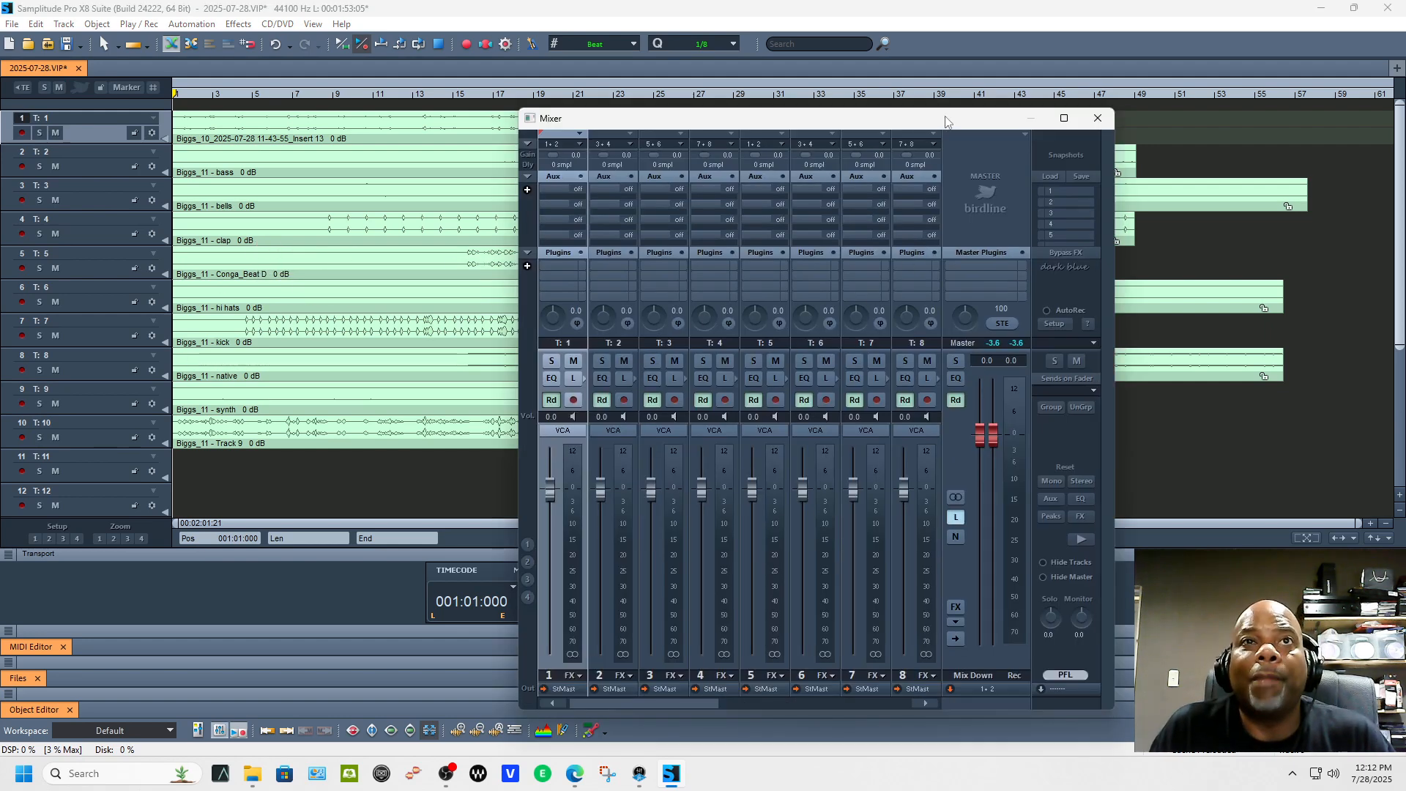
key("space")
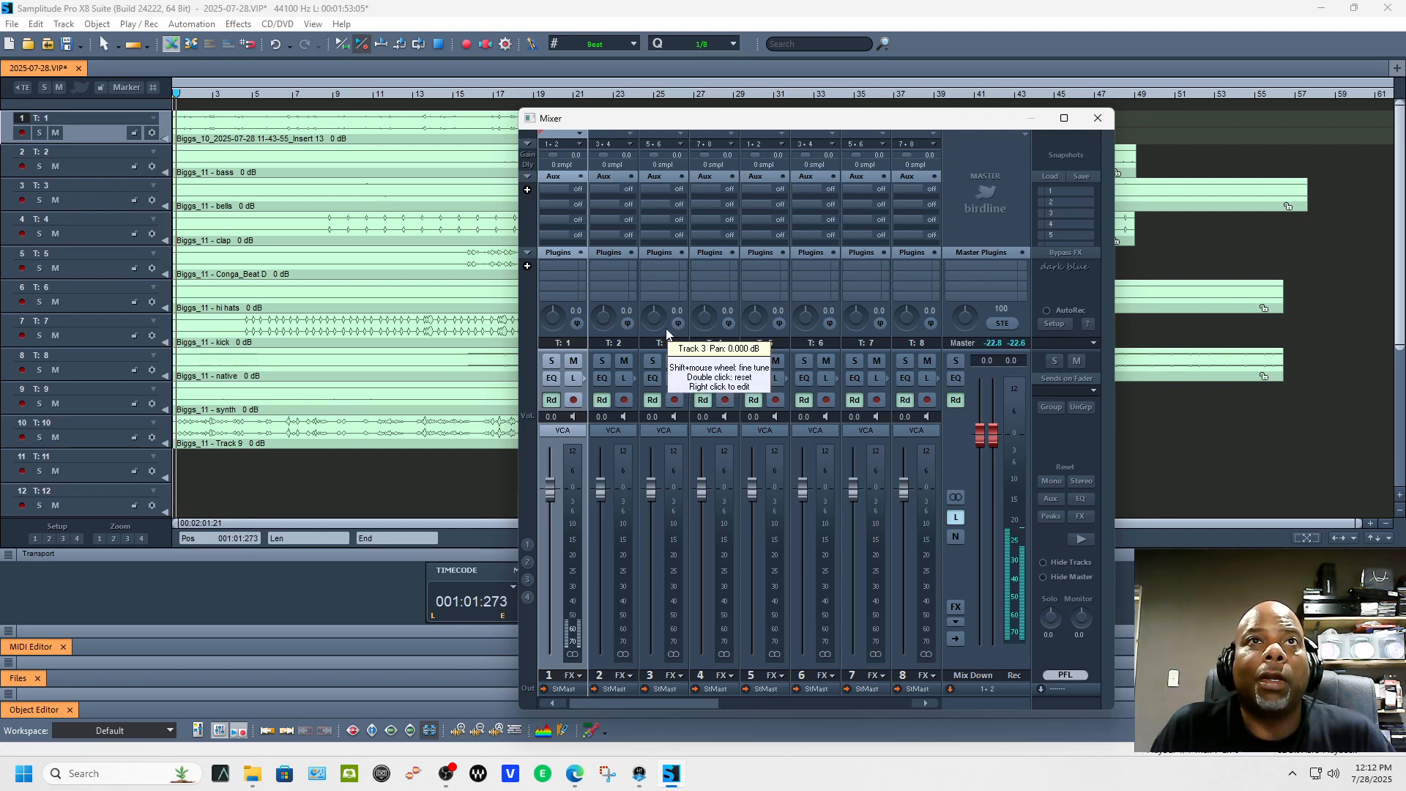
left_click_drag(550, 489, 552, 666)
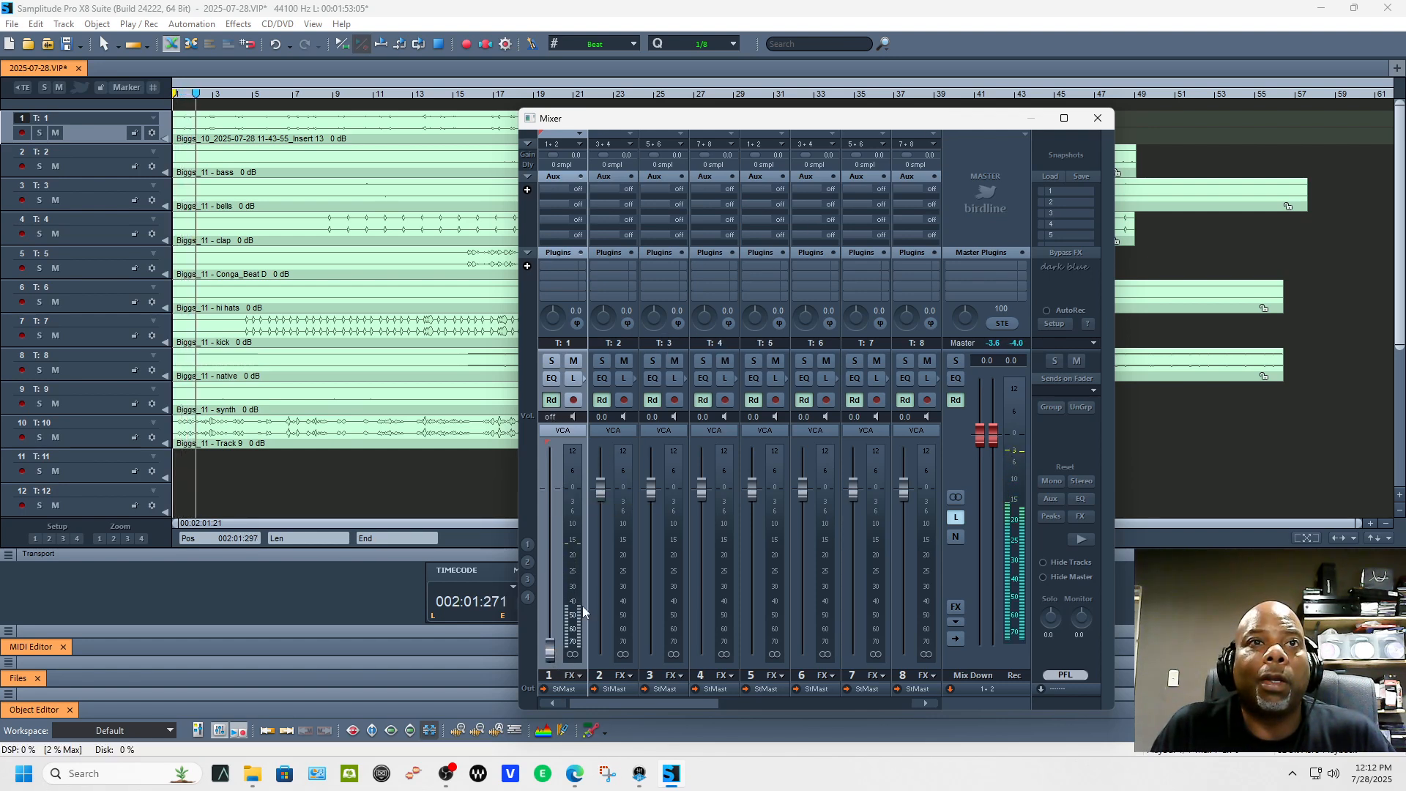
left_click_drag(600, 489, 609, 692)
left_click_drag(651, 489, 652, 667)
left_click_drag(702, 489, 705, 663)
left_click_drag(751, 489, 753, 662)
left_click_drag(811, 489, 807, 662)
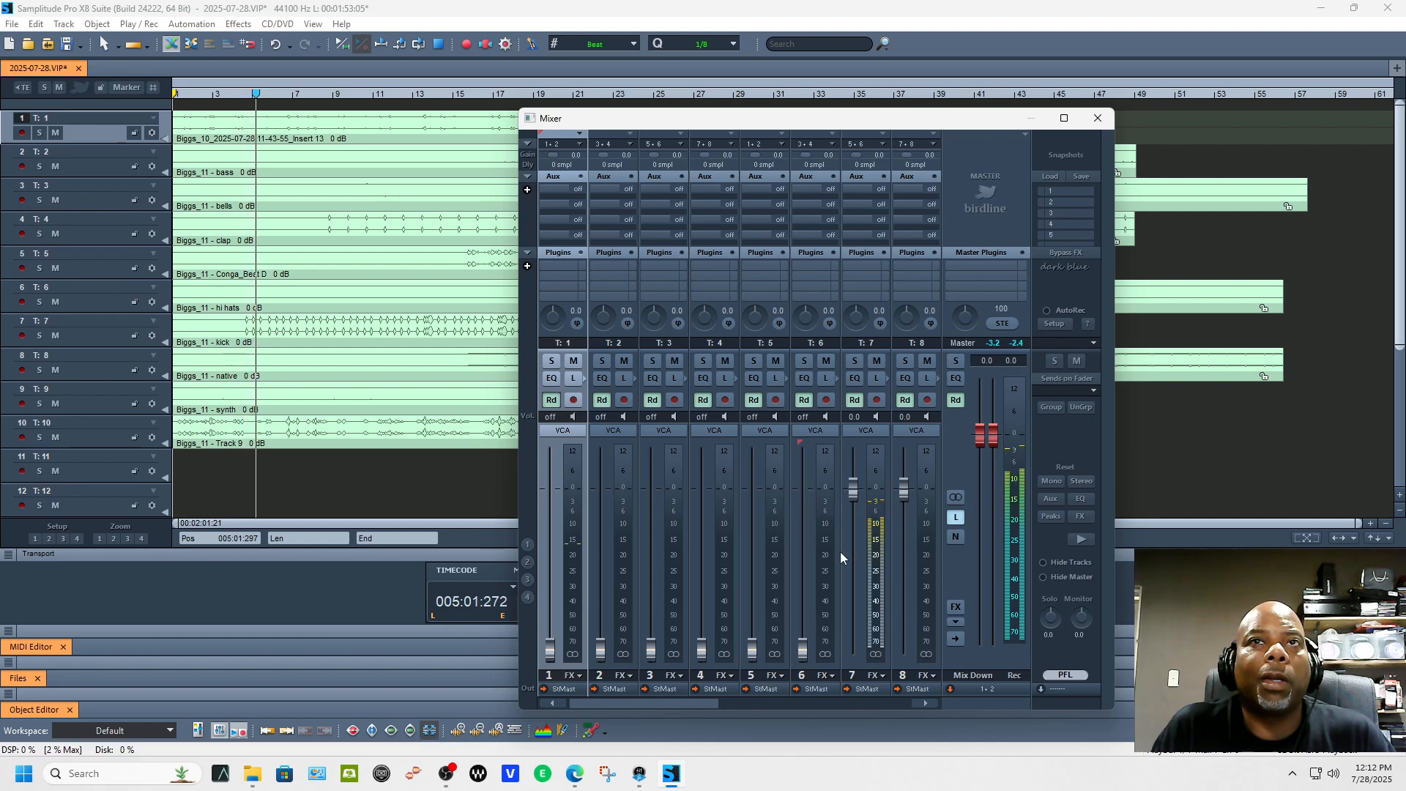
left_click_drag(855, 500, 868, 652)
left_click_drag(904, 489, 901, 663)
left_click_drag(718, 701, 760, 703)
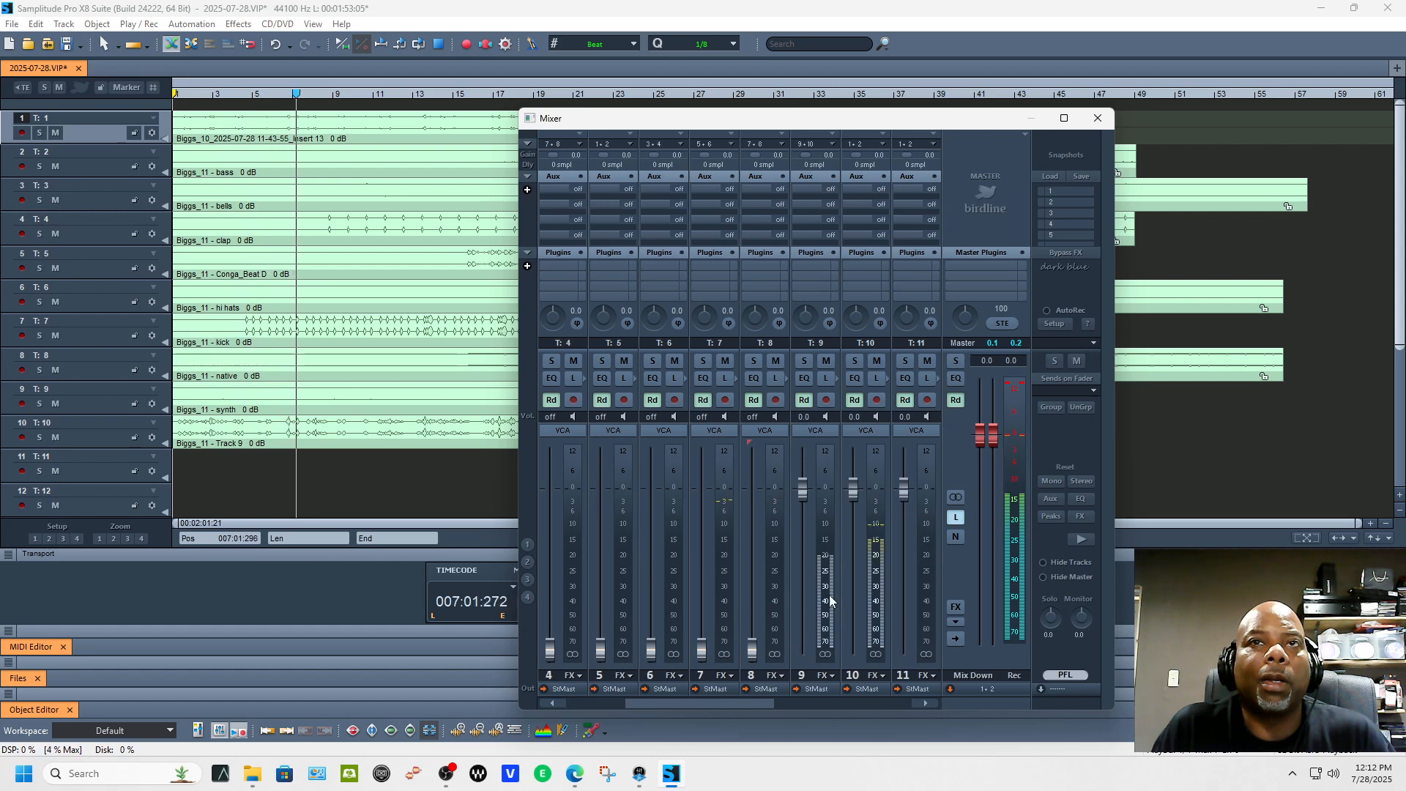
left_click_drag(811, 498, 810, 653)
left_click_drag(854, 489, 852, 661)
Raise the mixer faders of tracks 1 and 2 to -0.4 dB and track 3 to 0.1 dB, muting track 1, and stop playback.
left_click_drag(757, 706, 552, 706)
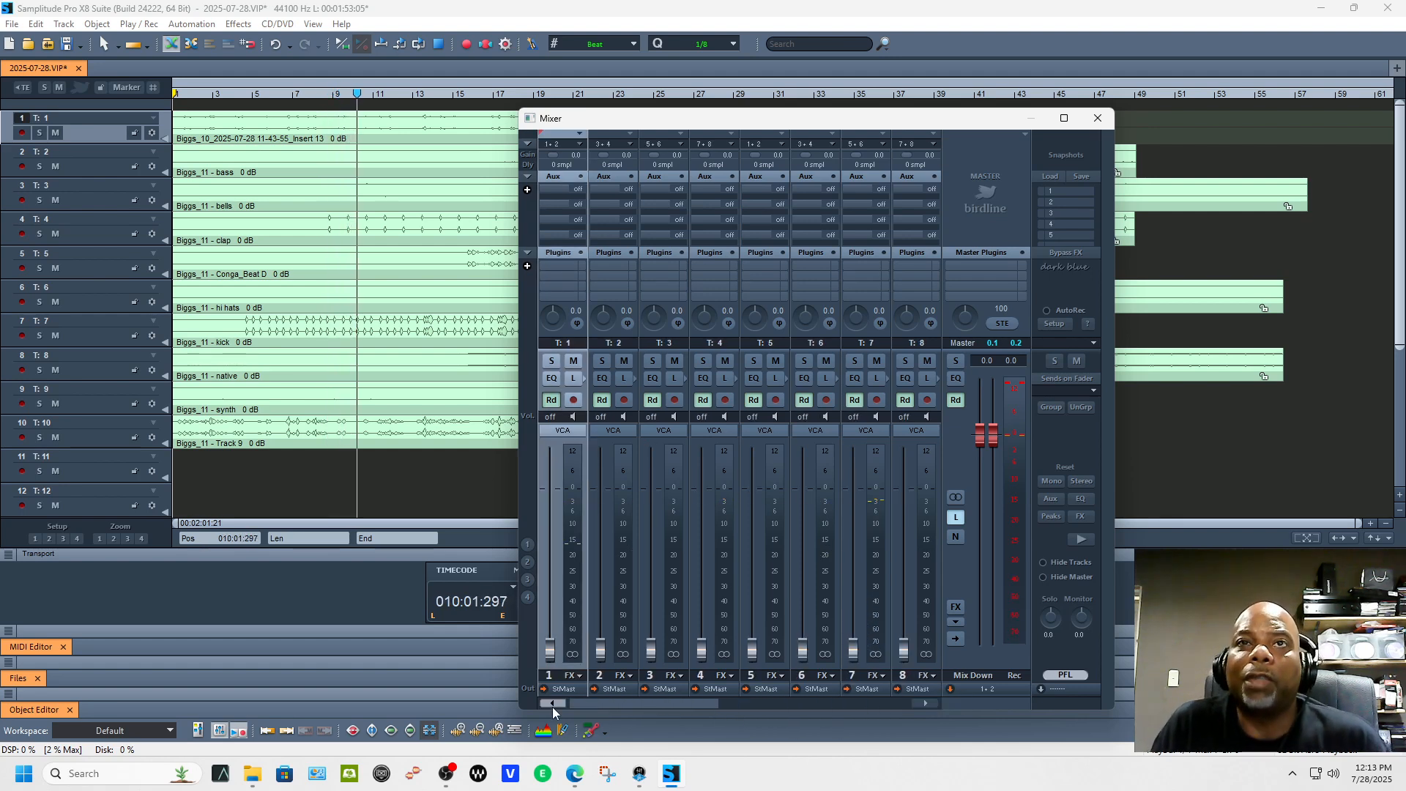
left_click_drag(550, 648, 560, 498)
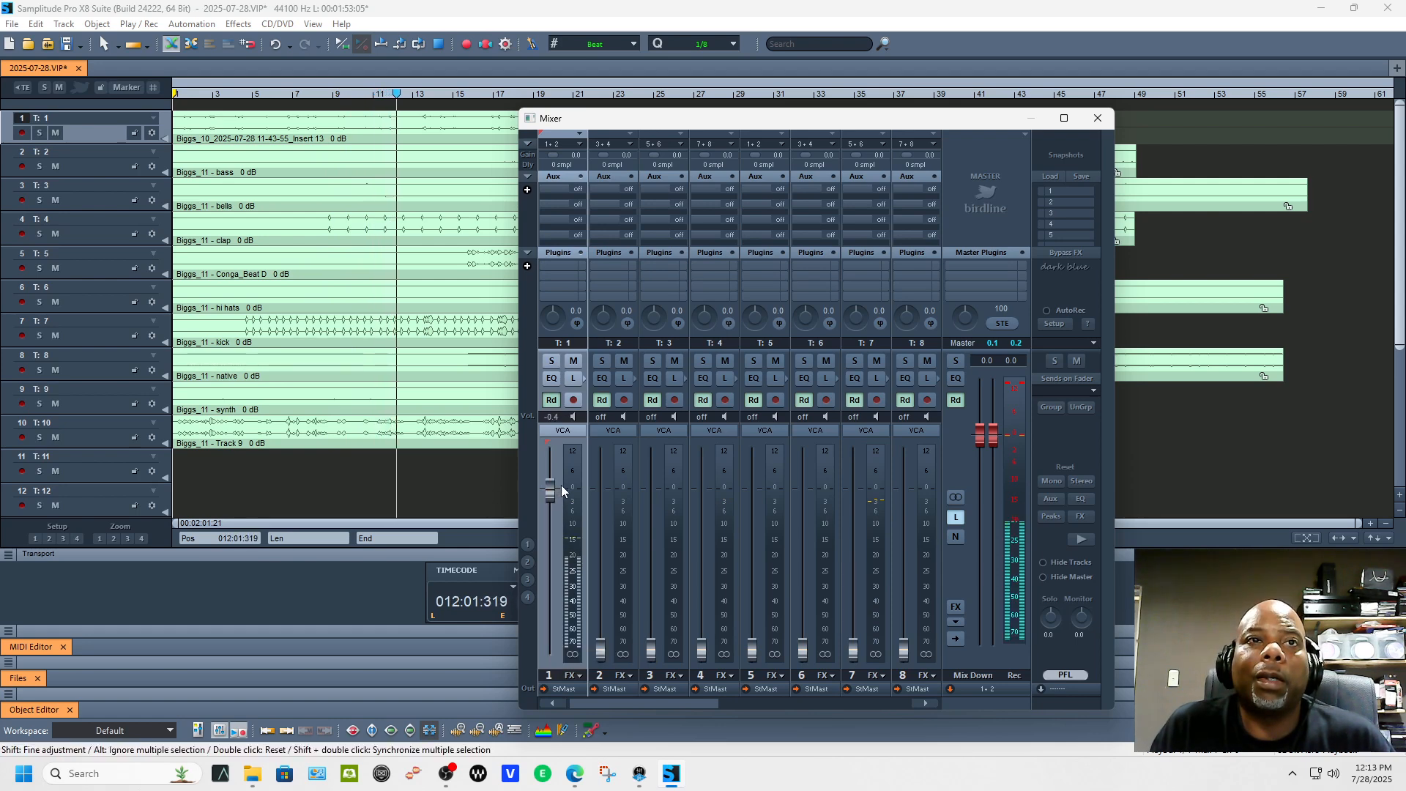
left_click(574, 360)
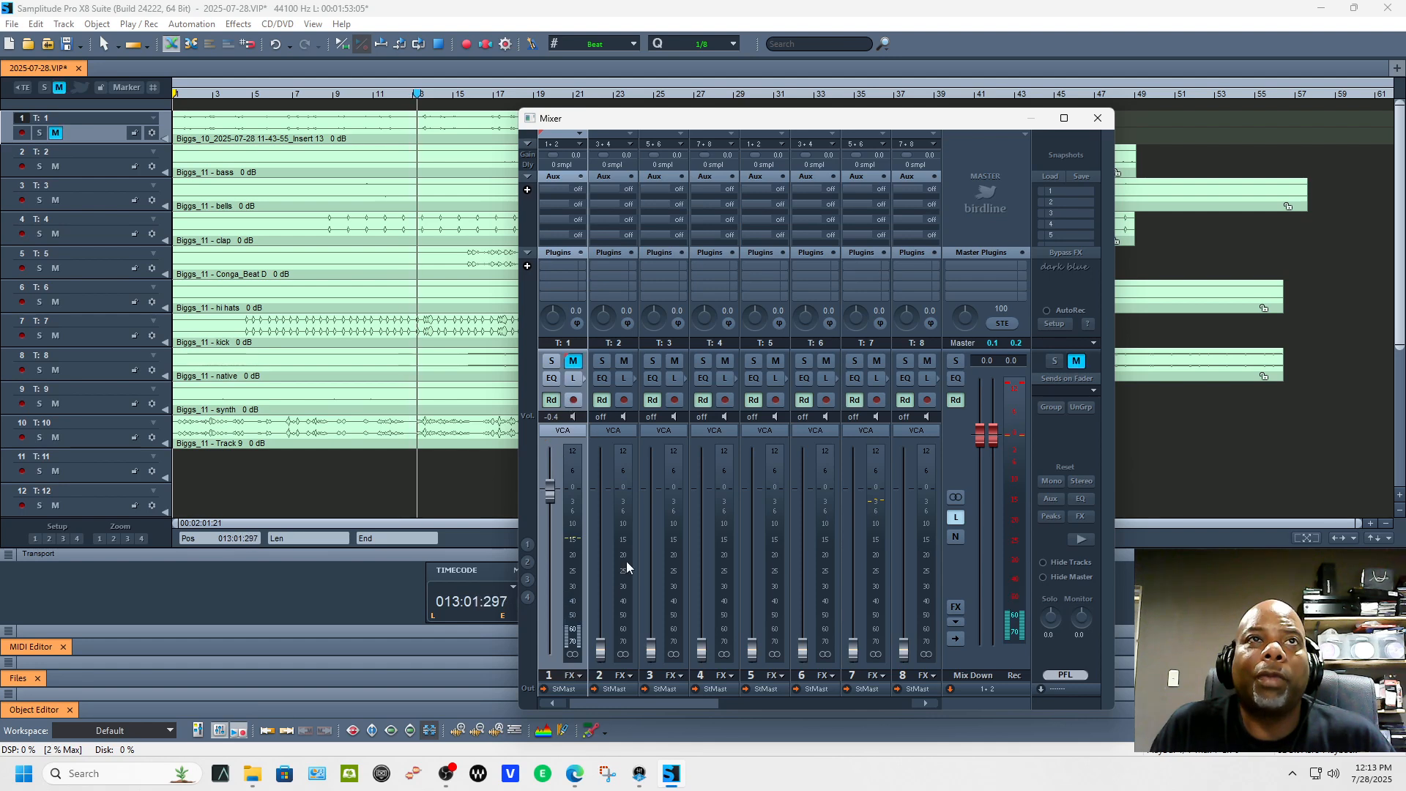
left_click_drag(601, 649, 601, 495)
left_click_drag(652, 648, 655, 493)
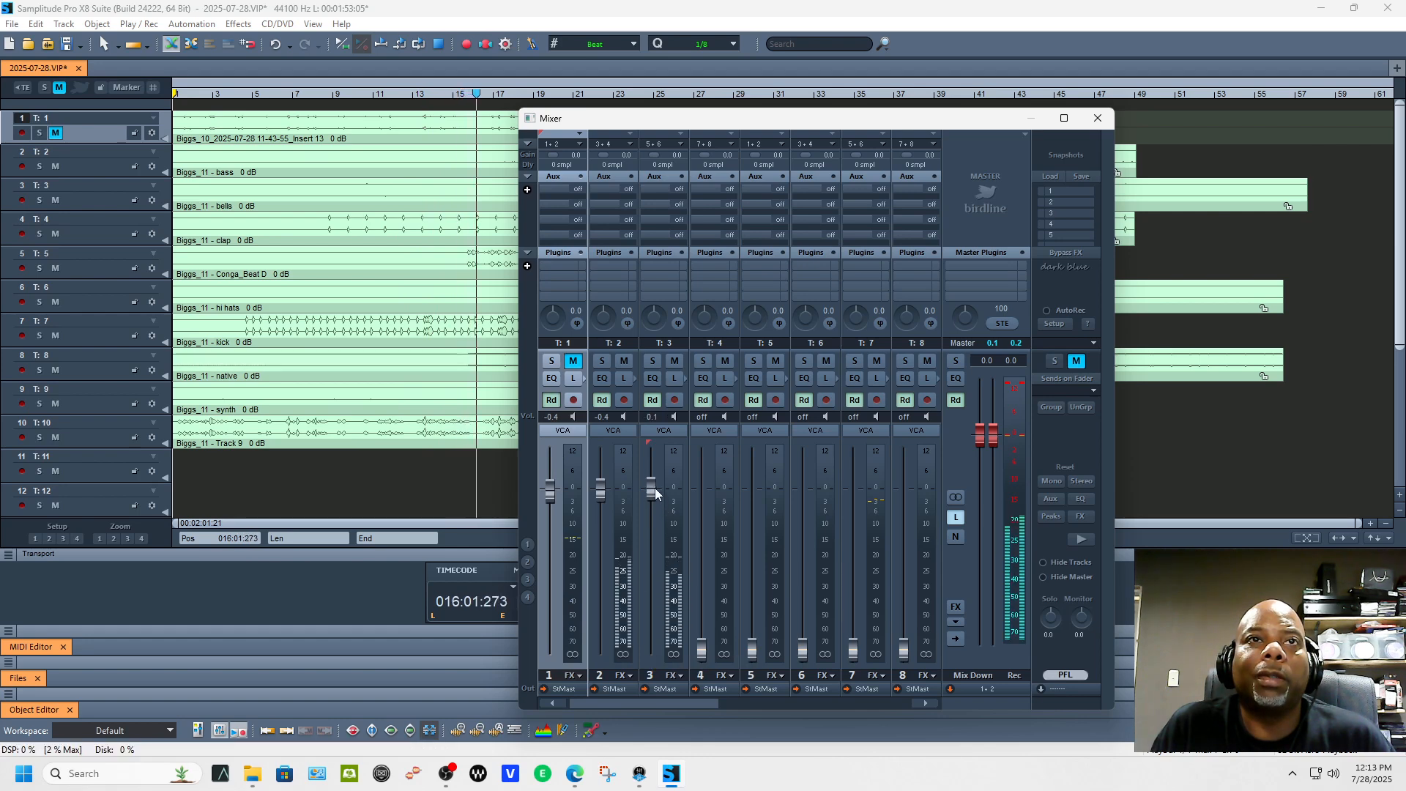
key("space")
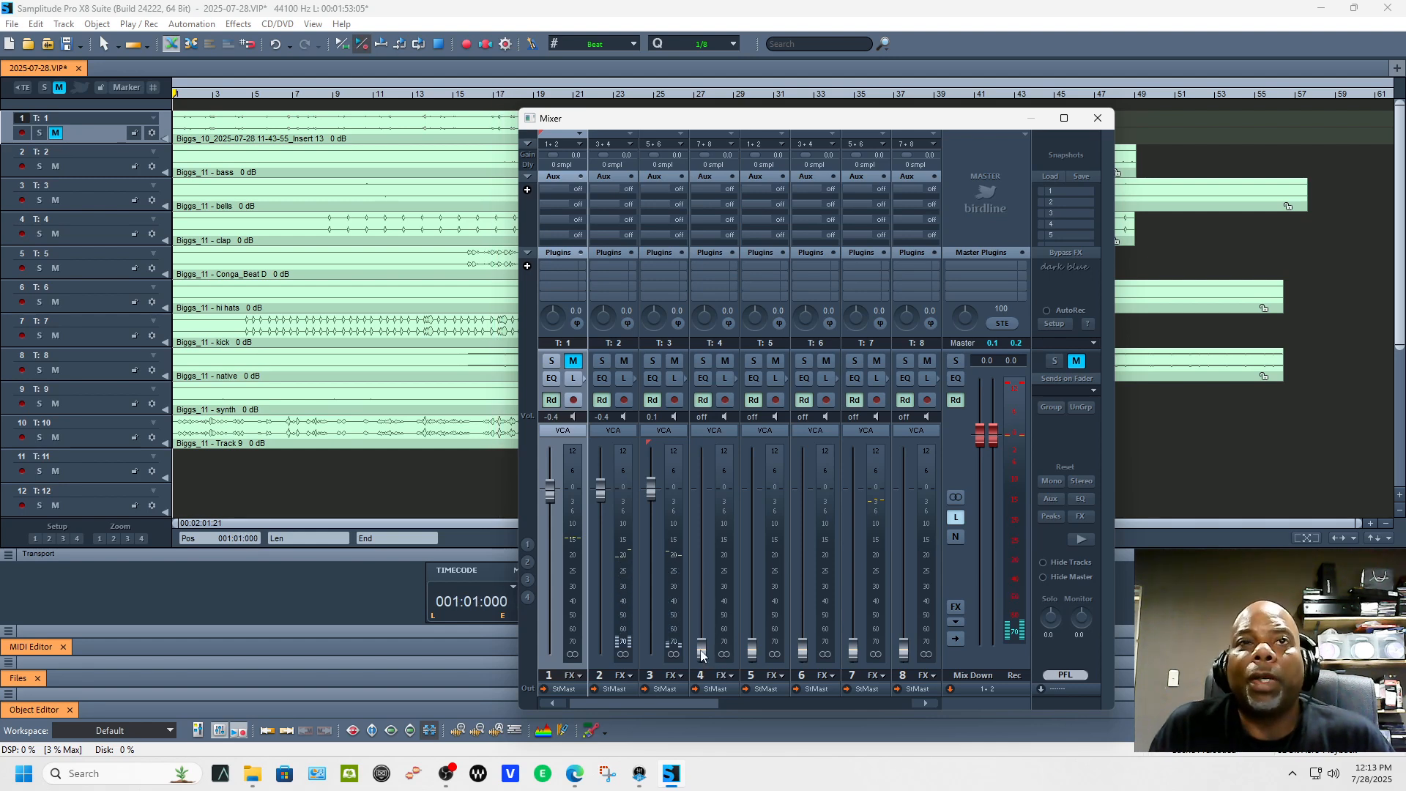
Raise the mixer faders of track 4 to -0.4, track 5 to -0.1, track 6 to 0.1, track 7 to -0.1 and track 8 to 0.3 dB.
left_click_drag(701, 648, 701, 517)
left_click_drag(753, 648, 753, 558)
left_click_drag(751, 498, 748, 485)
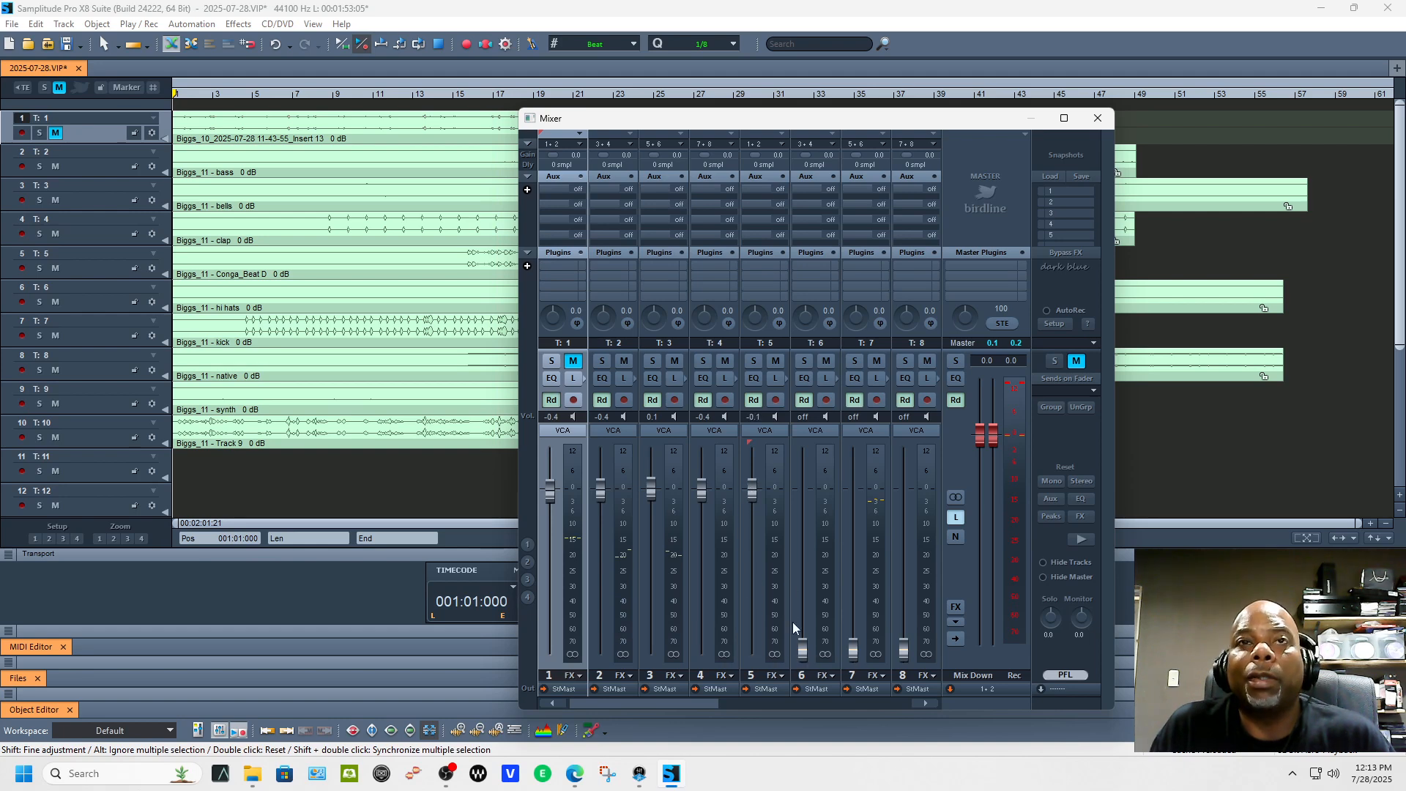
left_click_drag(803, 652, 798, 491)
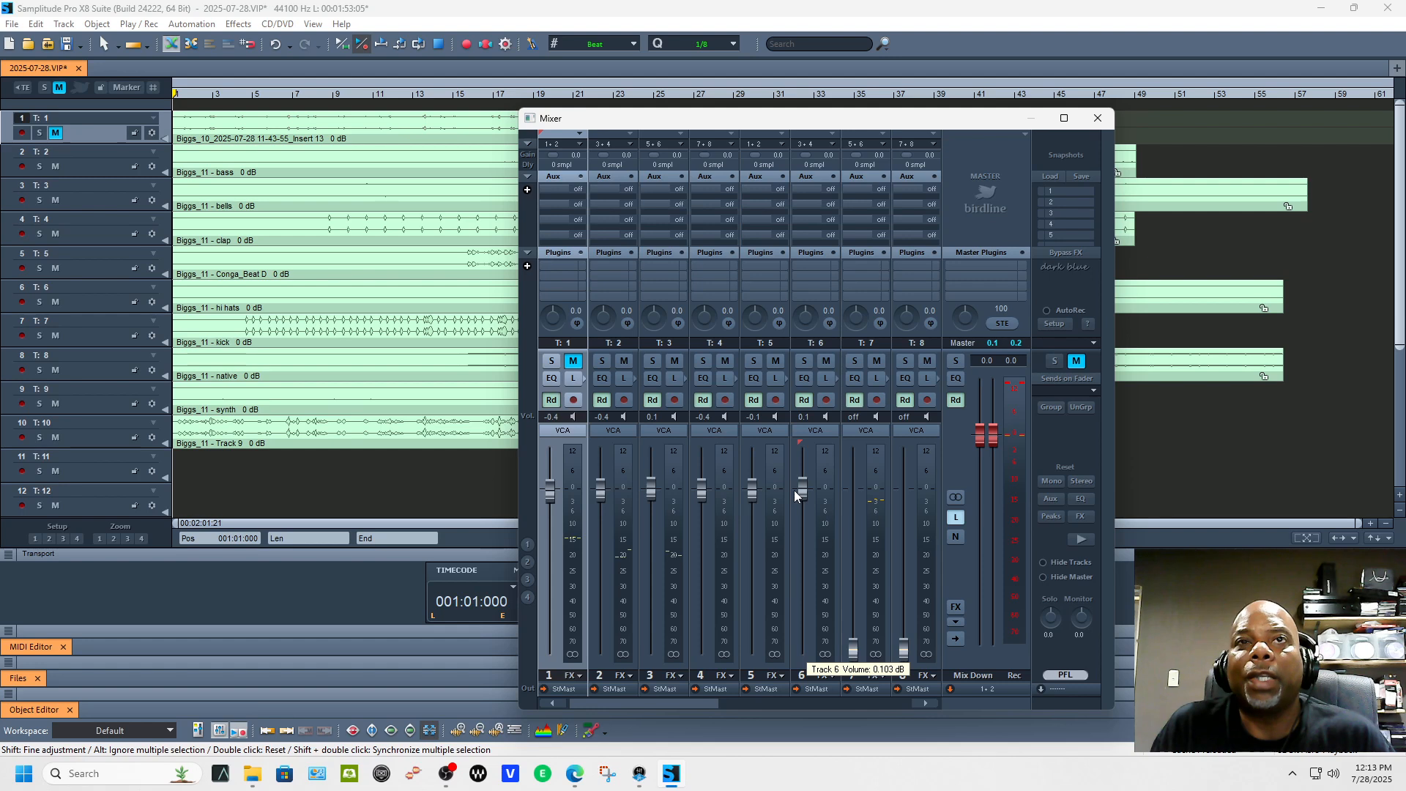
left_click_drag(854, 648, 838, 489)
left_click_drag(904, 644, 894, 550)
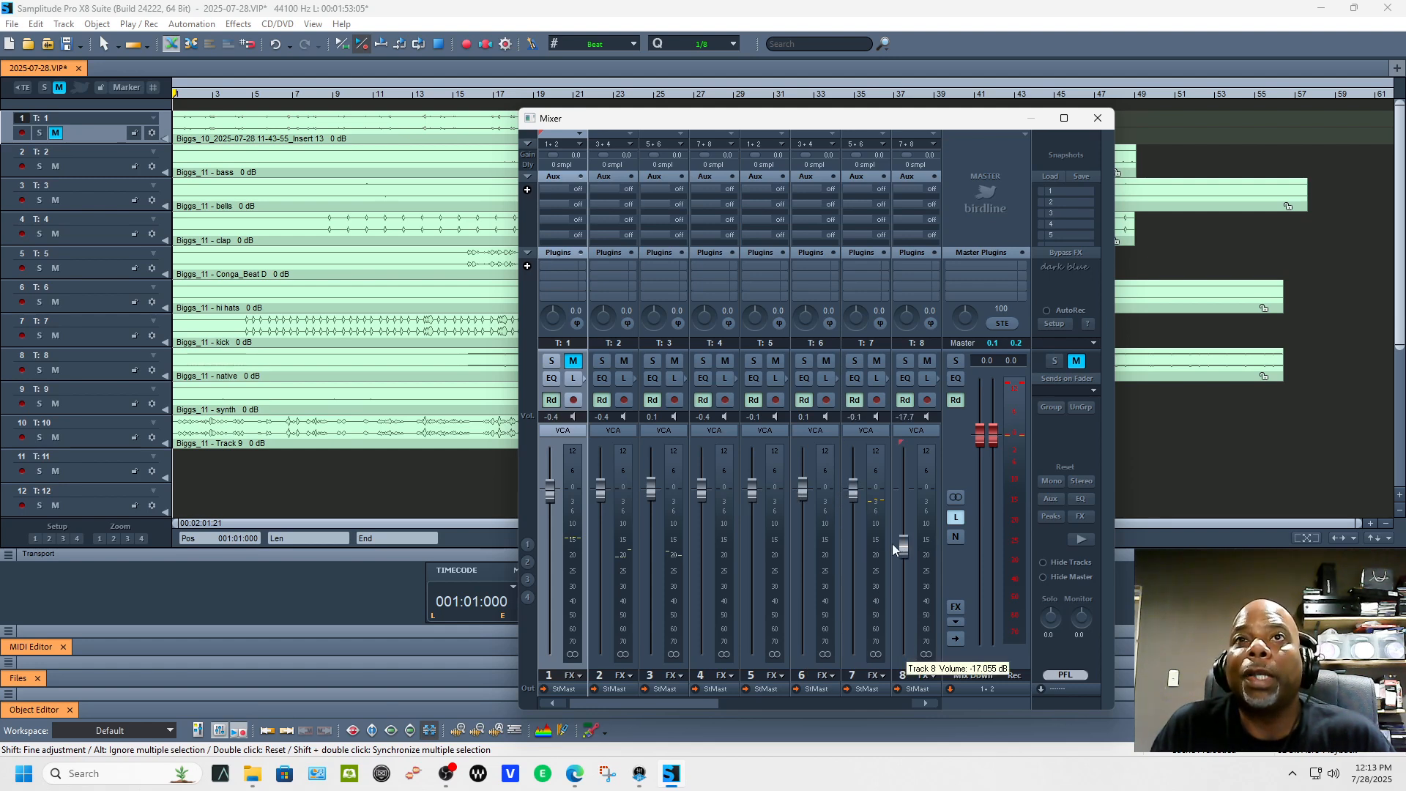
left_click_drag(889, 492, 887, 489)
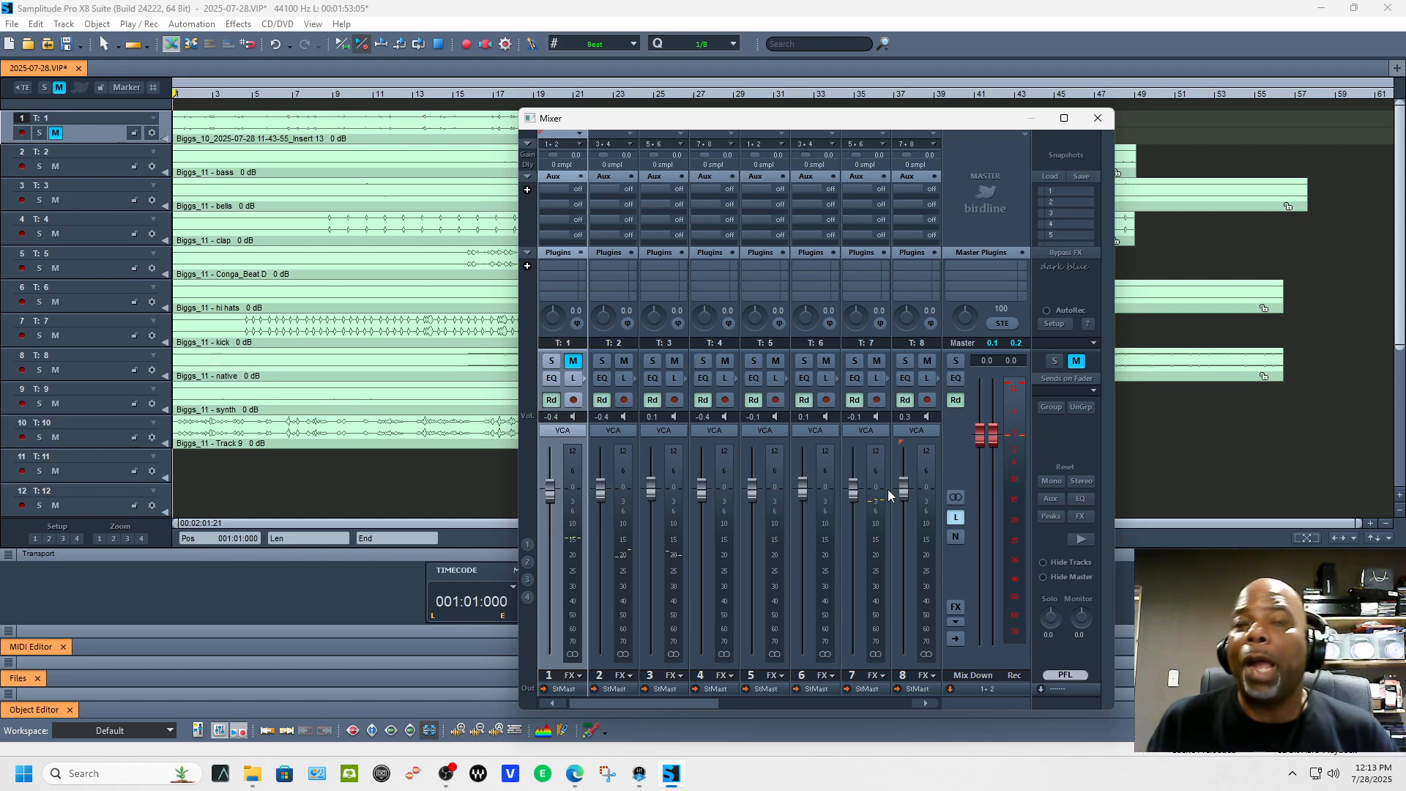
Raise the faders of tracks 9 and 10 to about 0 dB, play the mix briefly, and close the mixer.
left_click(718, 703)
left_click_drag(905, 649, 913, 544)
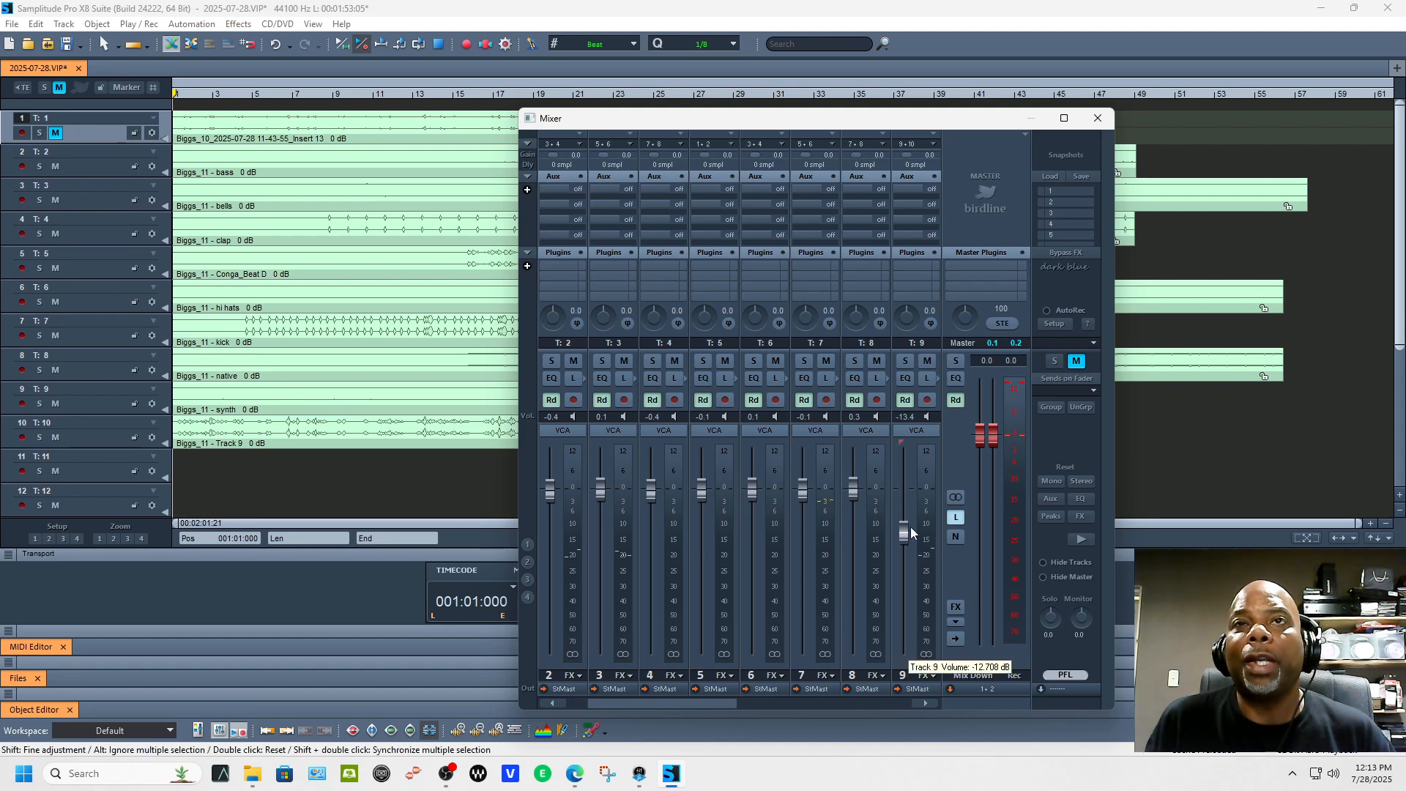
left_click_drag(710, 701, 750, 700)
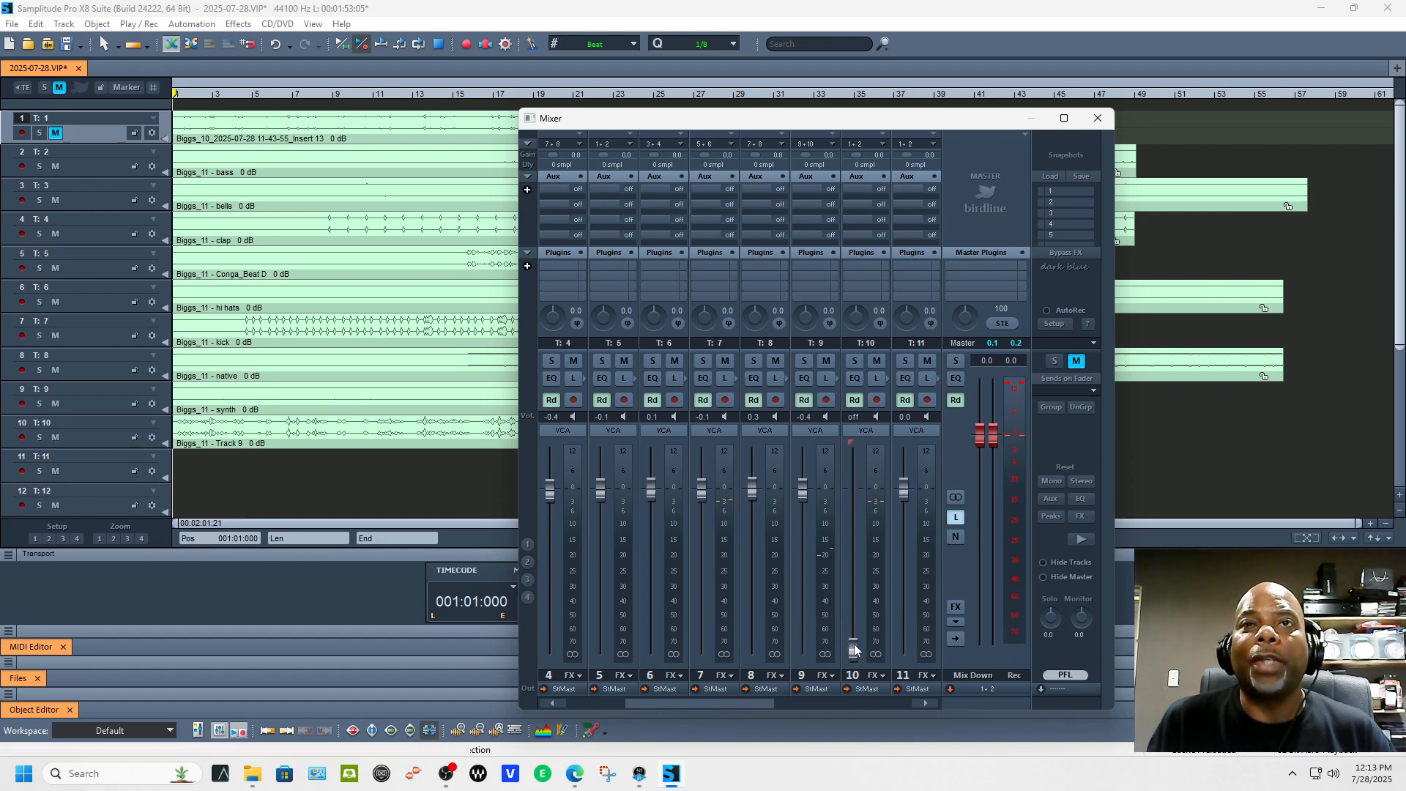
left_click_drag(854, 650, 865, 519)
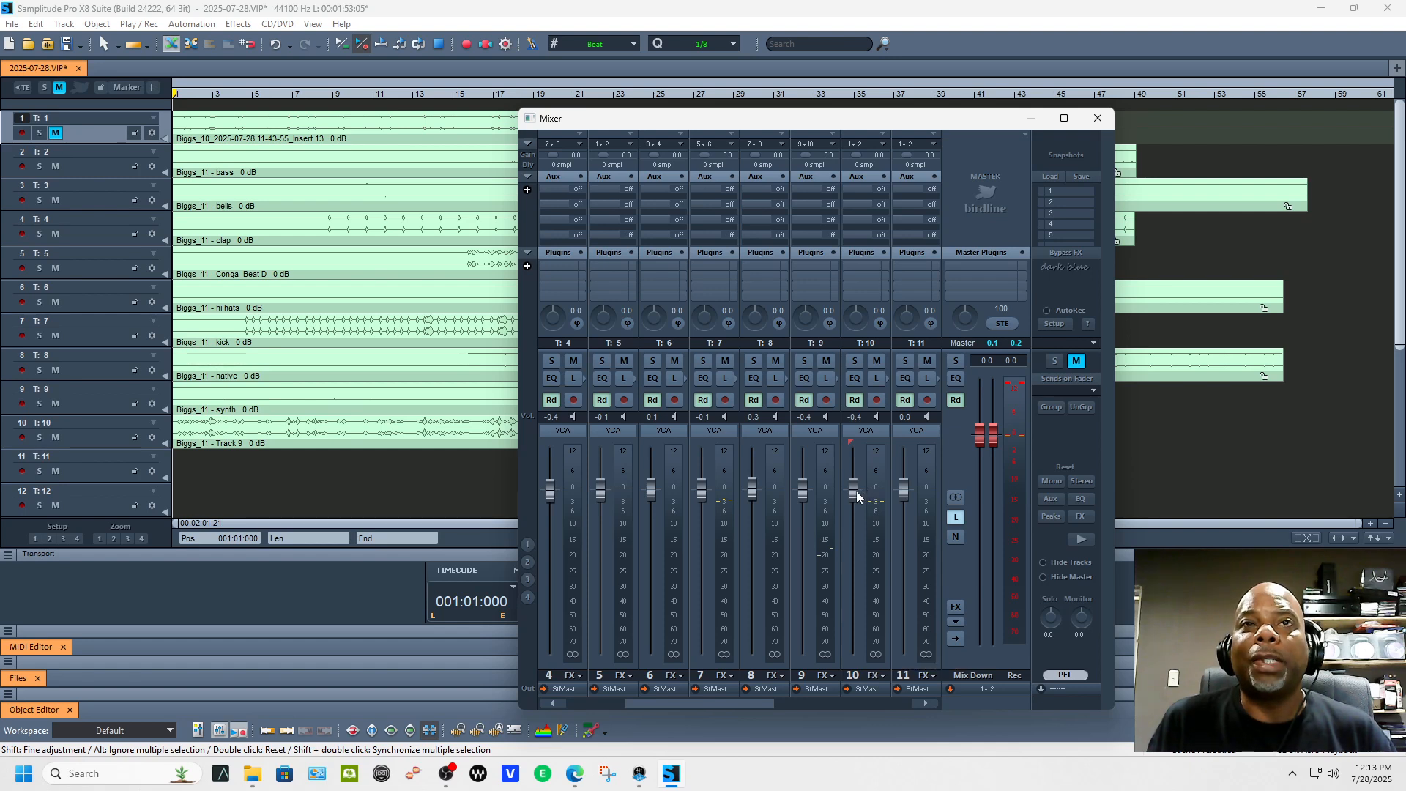
key("space")
key("space")
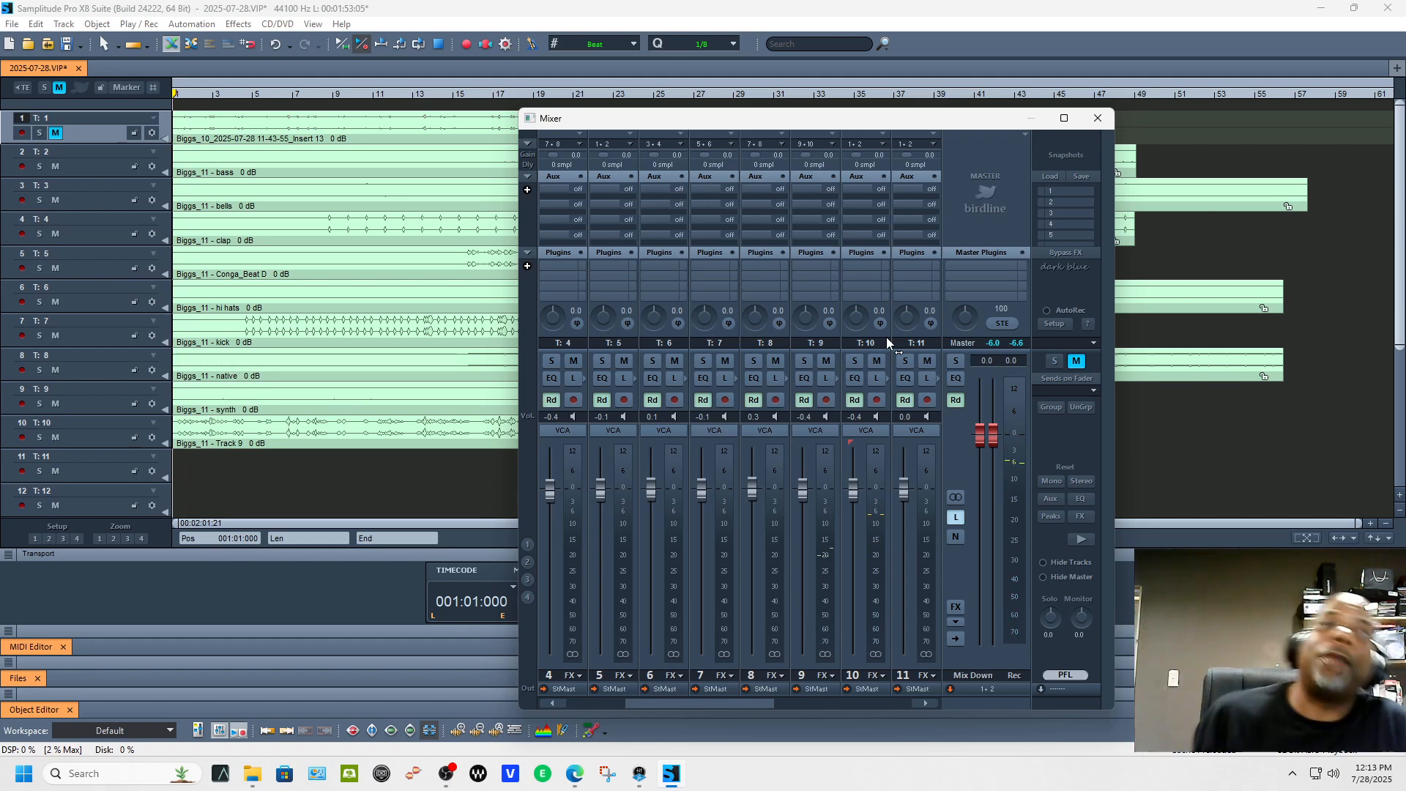
left_click(1099, 119)
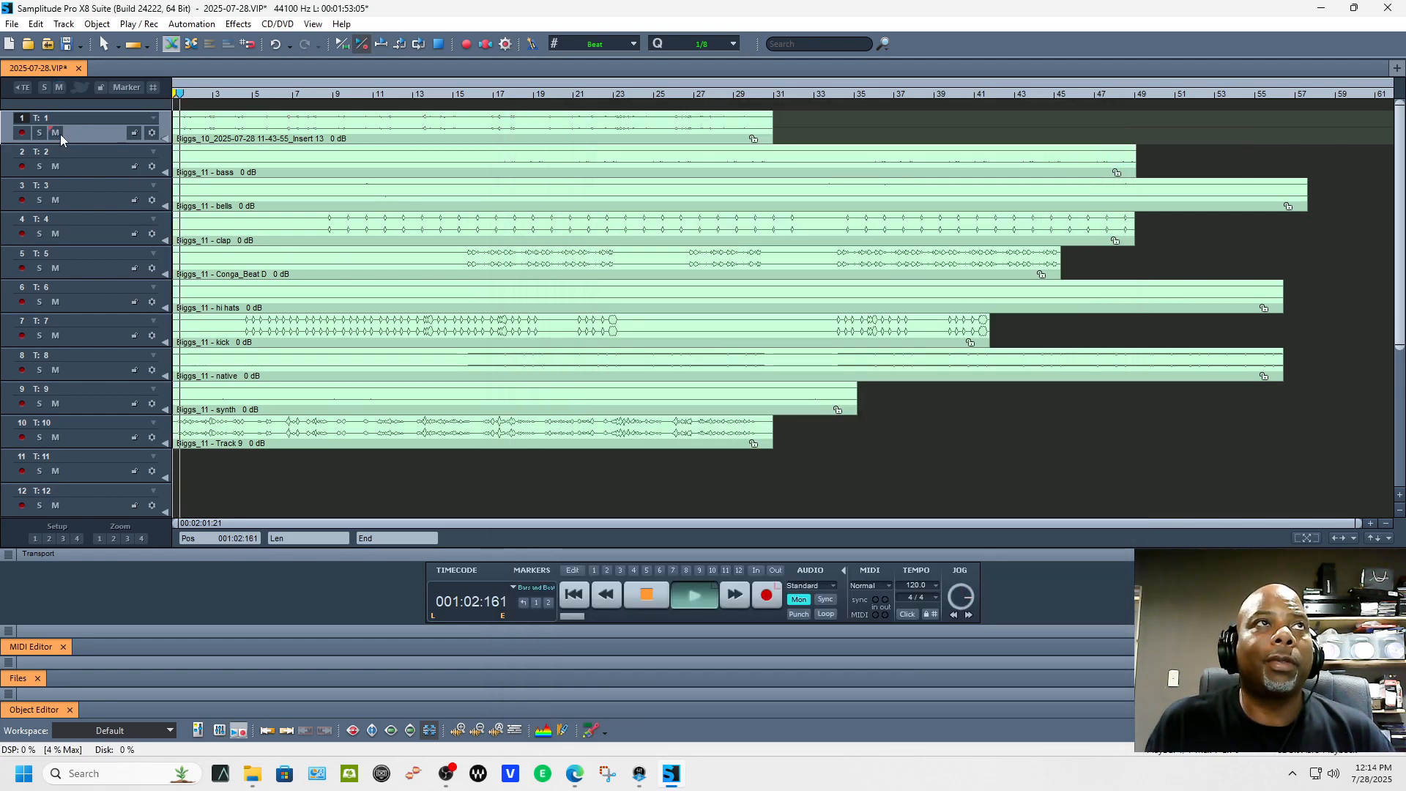
left_click(39, 132)
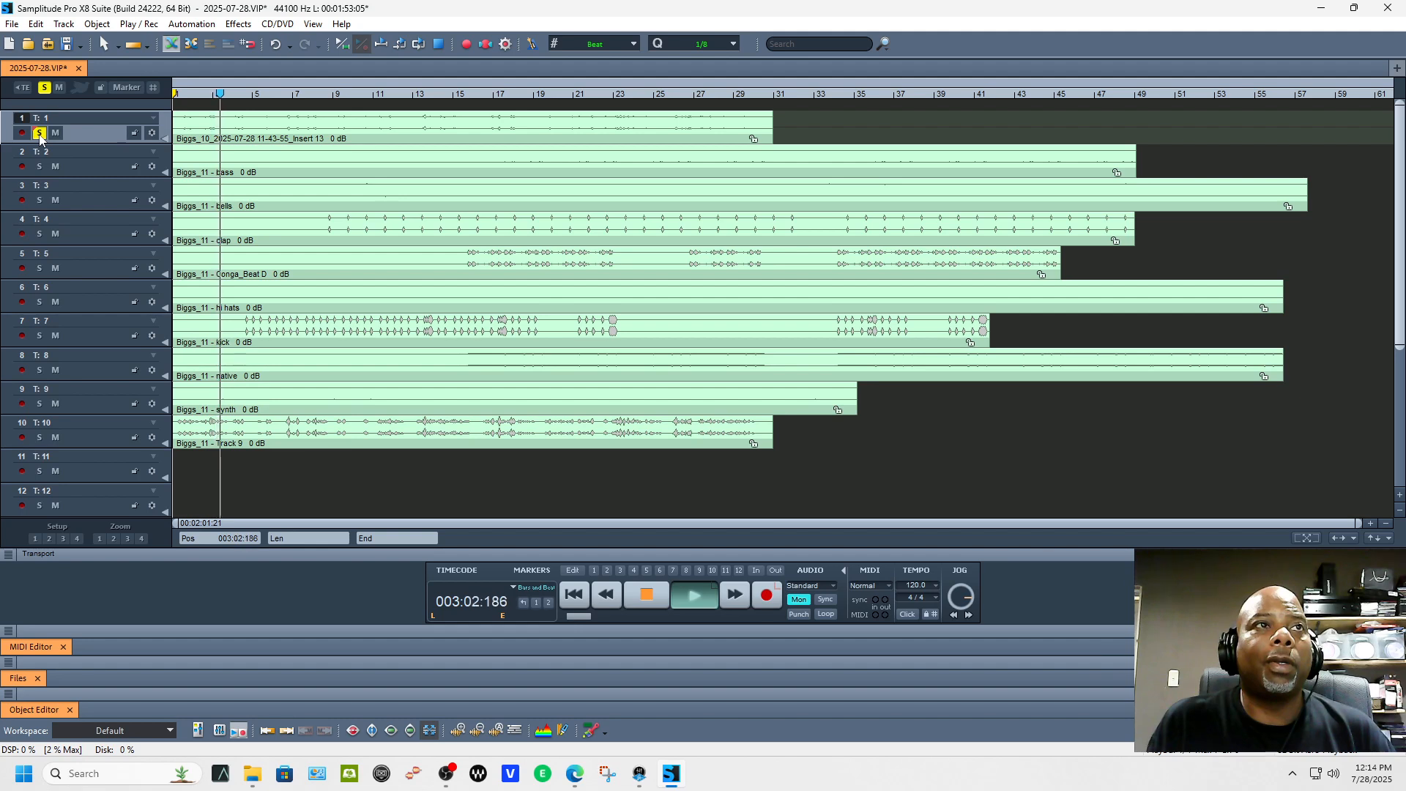
key("space")
left_click(258, 129)
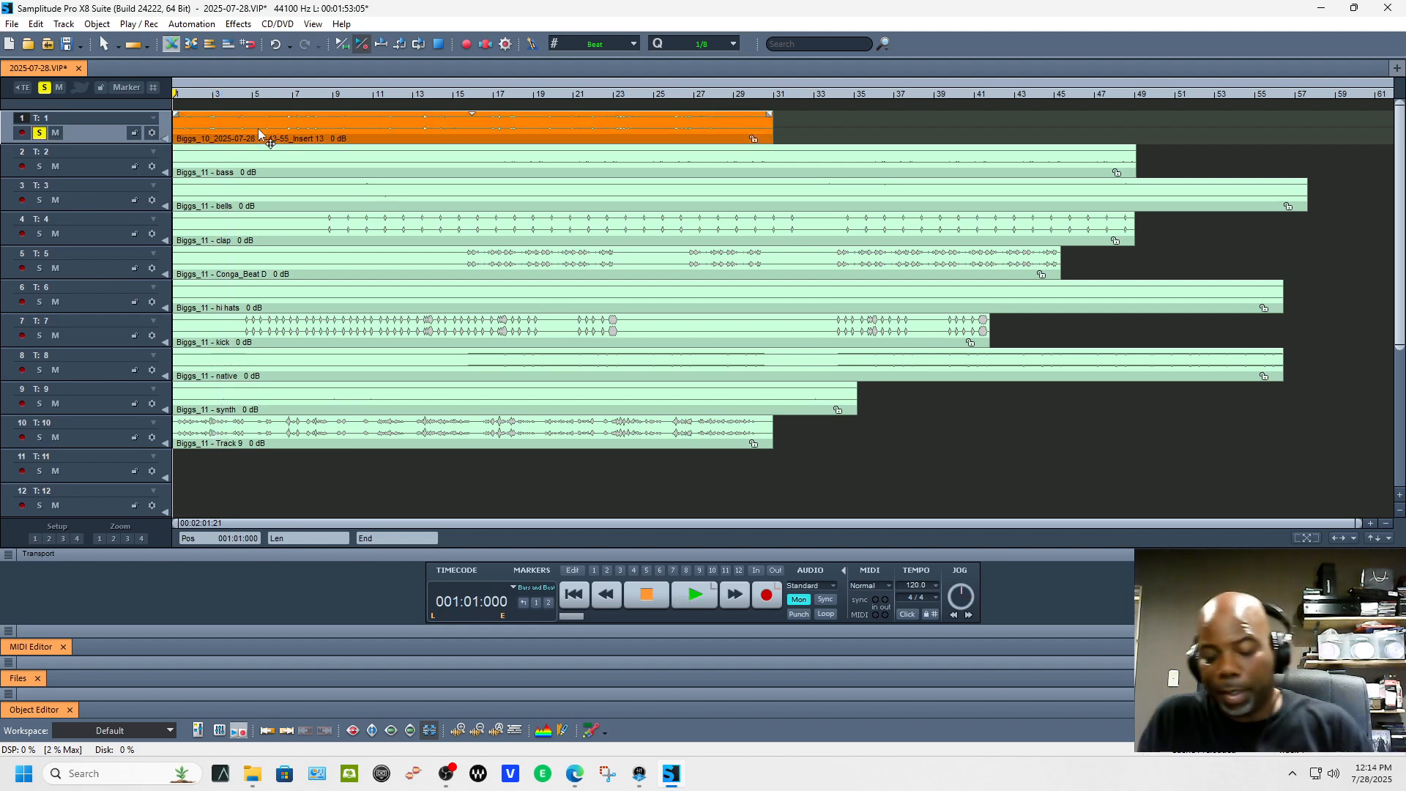
key("Delete")
Clear the solo on track 1 and play the project from the beginning, briefly soloing track 10.
key("space")
key("space")
left_click(40, 132)
key("space")
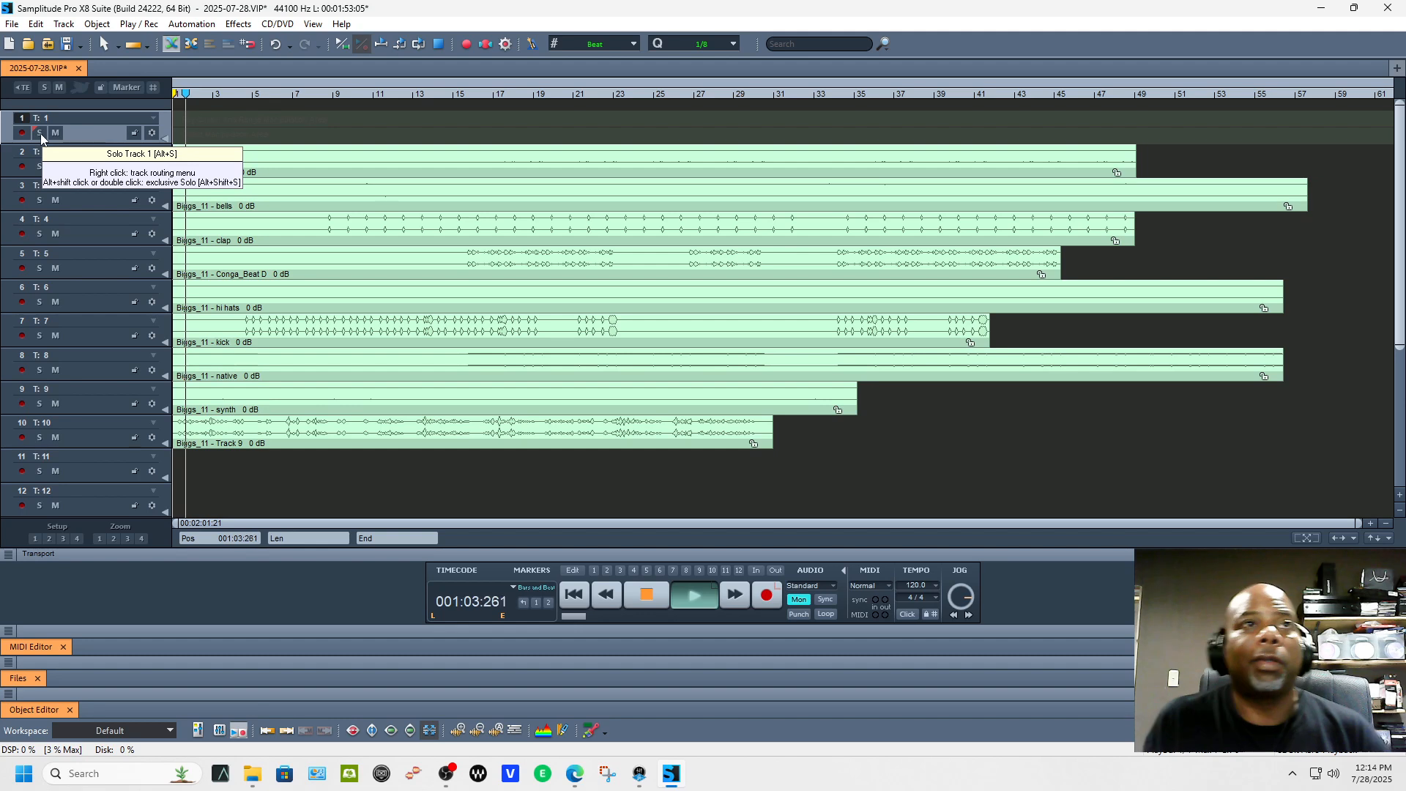
left_click(40, 437)
left_click(44, 437)
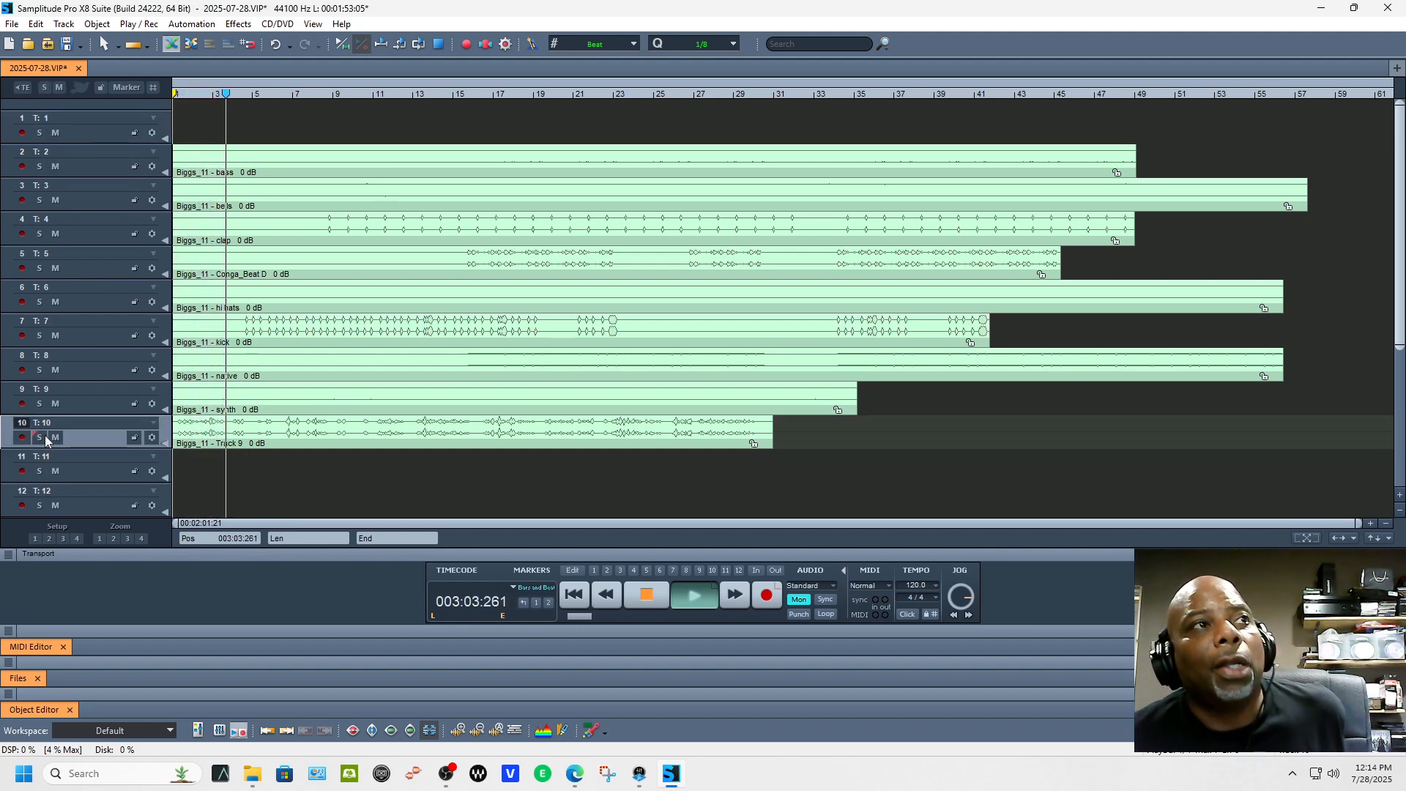
Stop playback, enlarge track 10's height to show its waveform, and select its audio object Biggs_11 - Track 9.
key("space")
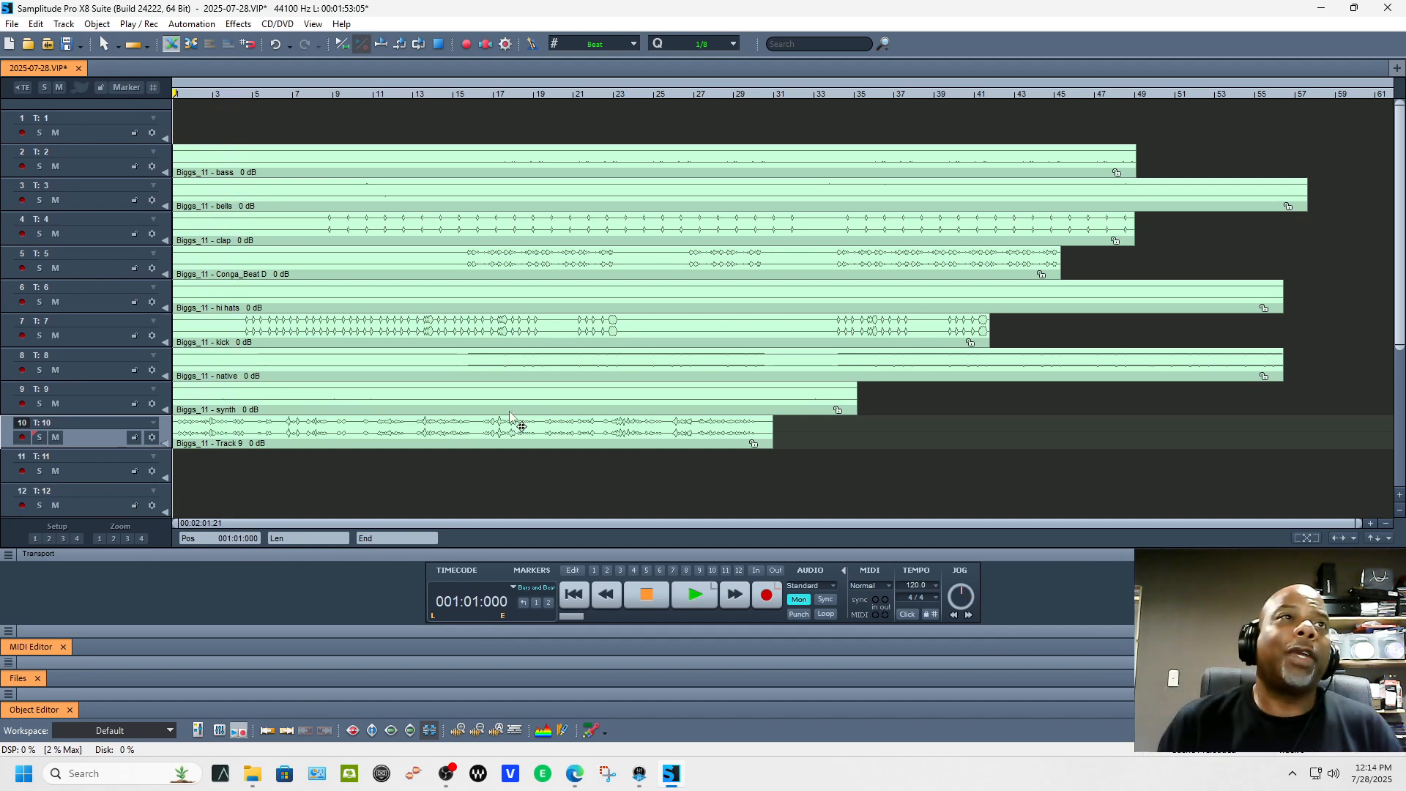
left_click_drag(133, 449, 133, 517)
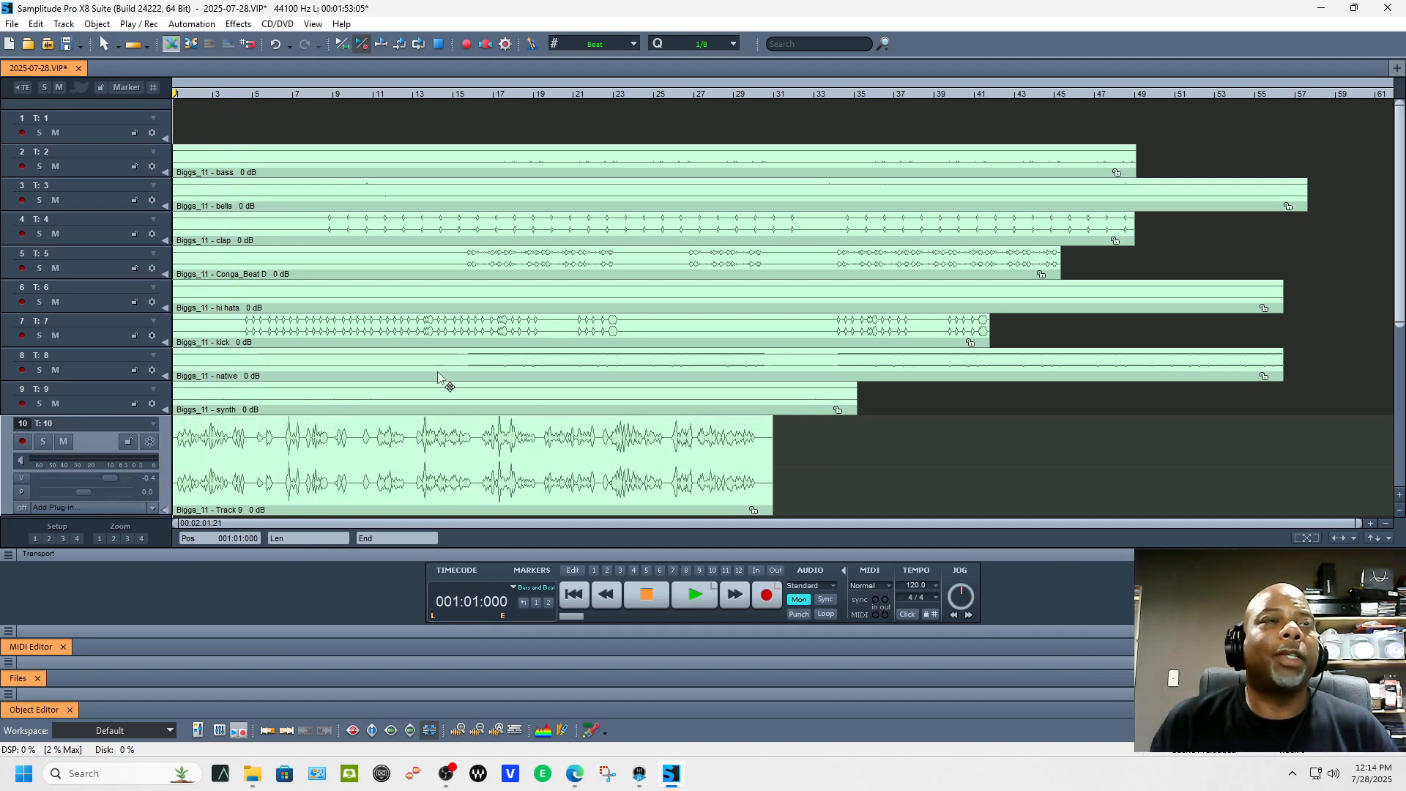
scroll(140, 360, "down", 2)
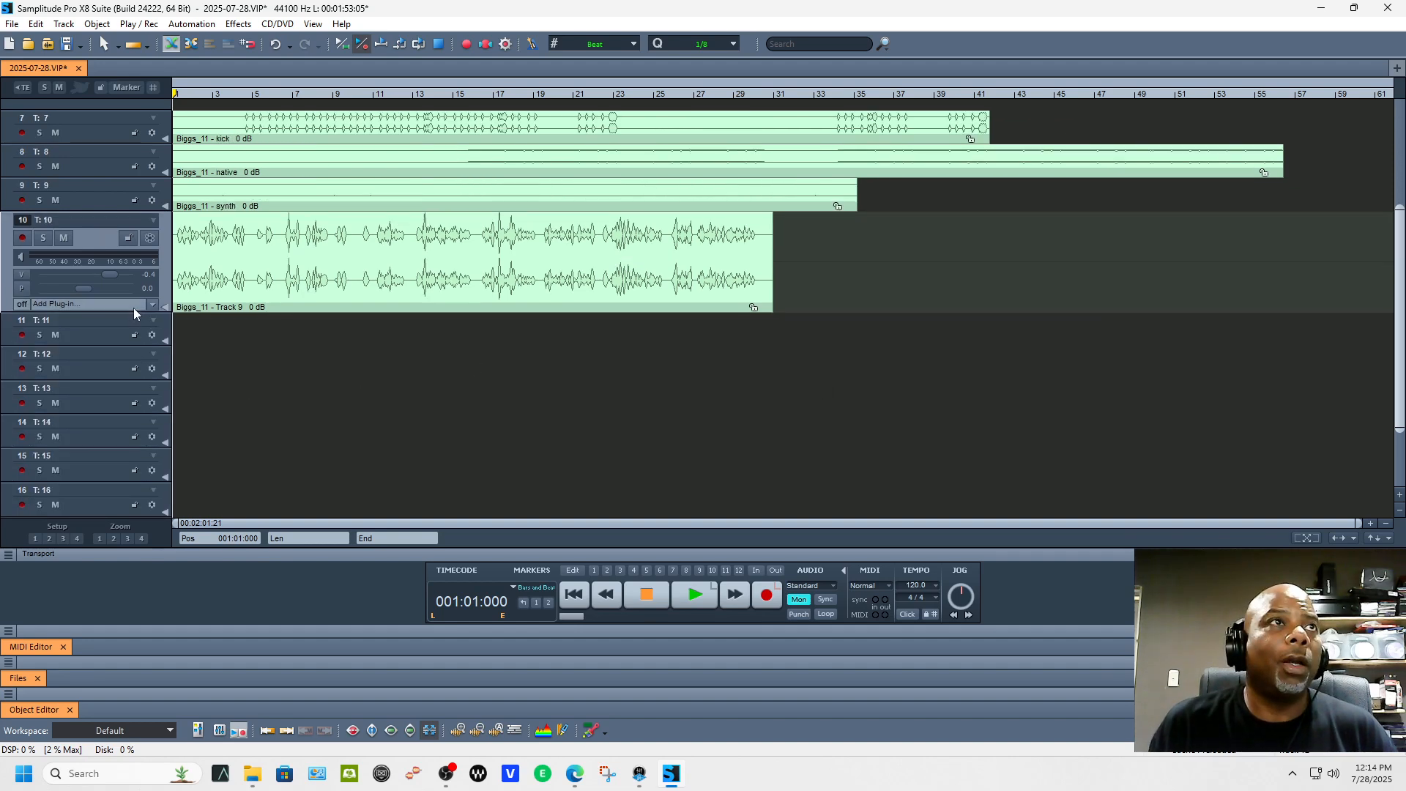
left_click_drag(134, 314, 132, 389)
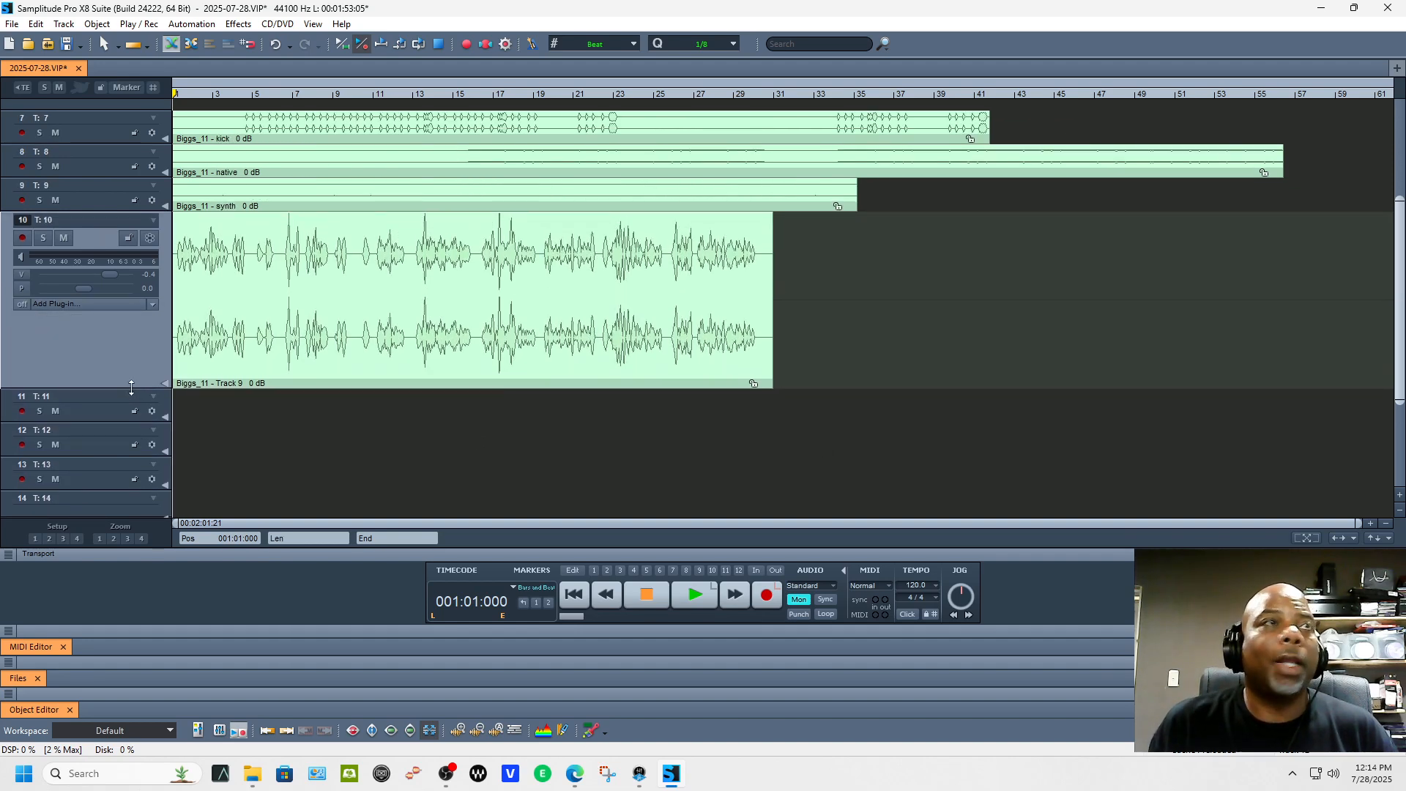
left_click(220, 337)
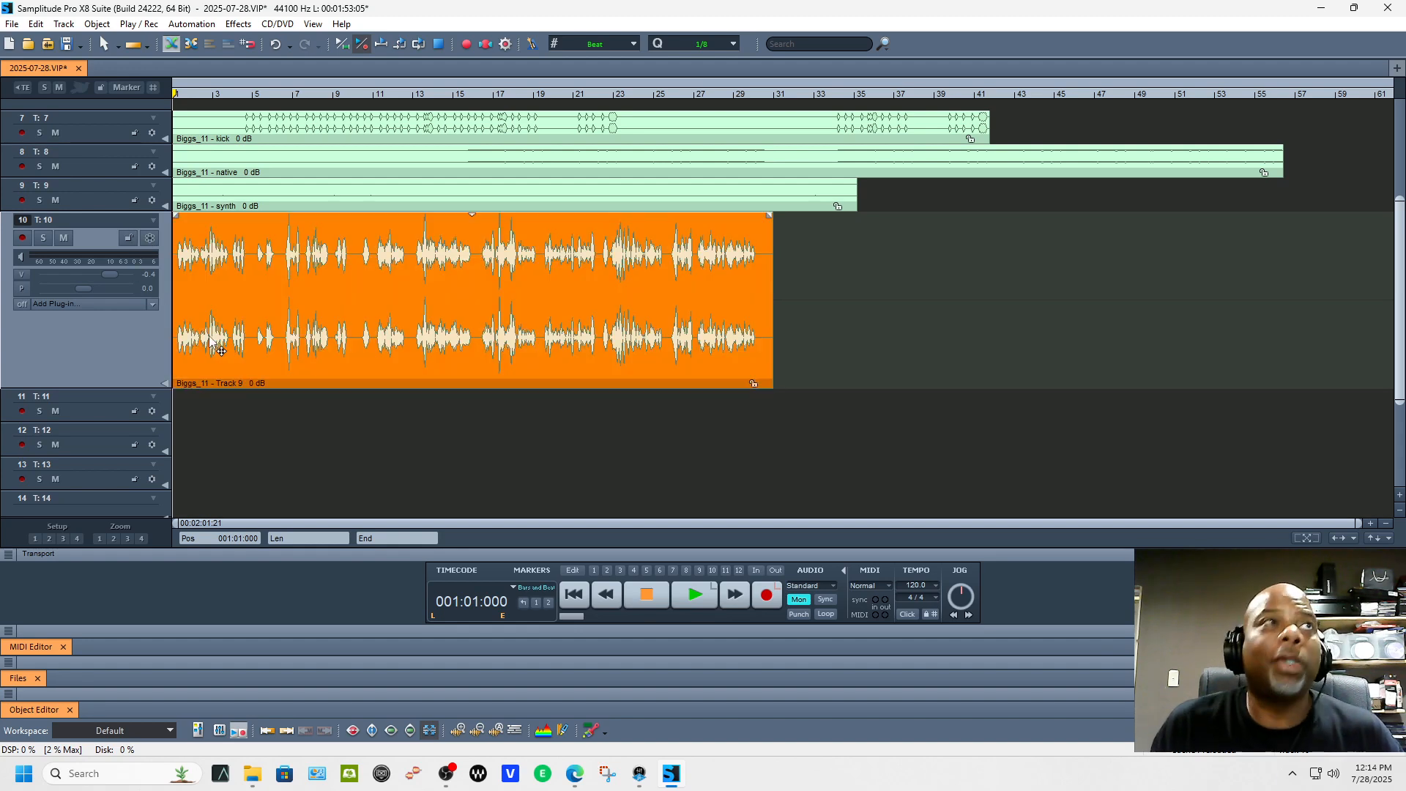
Add the NoiseAsh Audio effect Vocal Finalizer x64 from the VST collection to track 10.
left_click(151, 303)
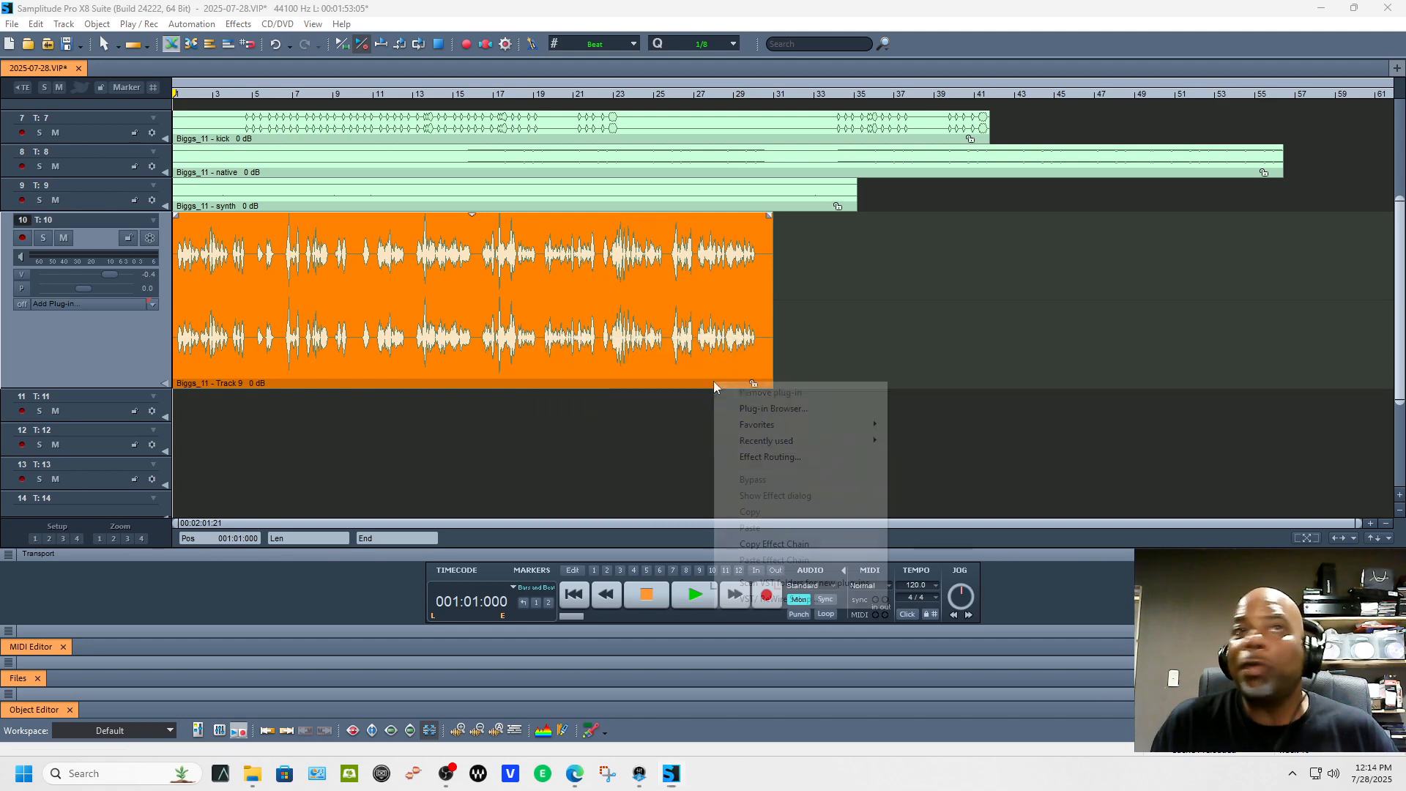
left_click(755, 408)
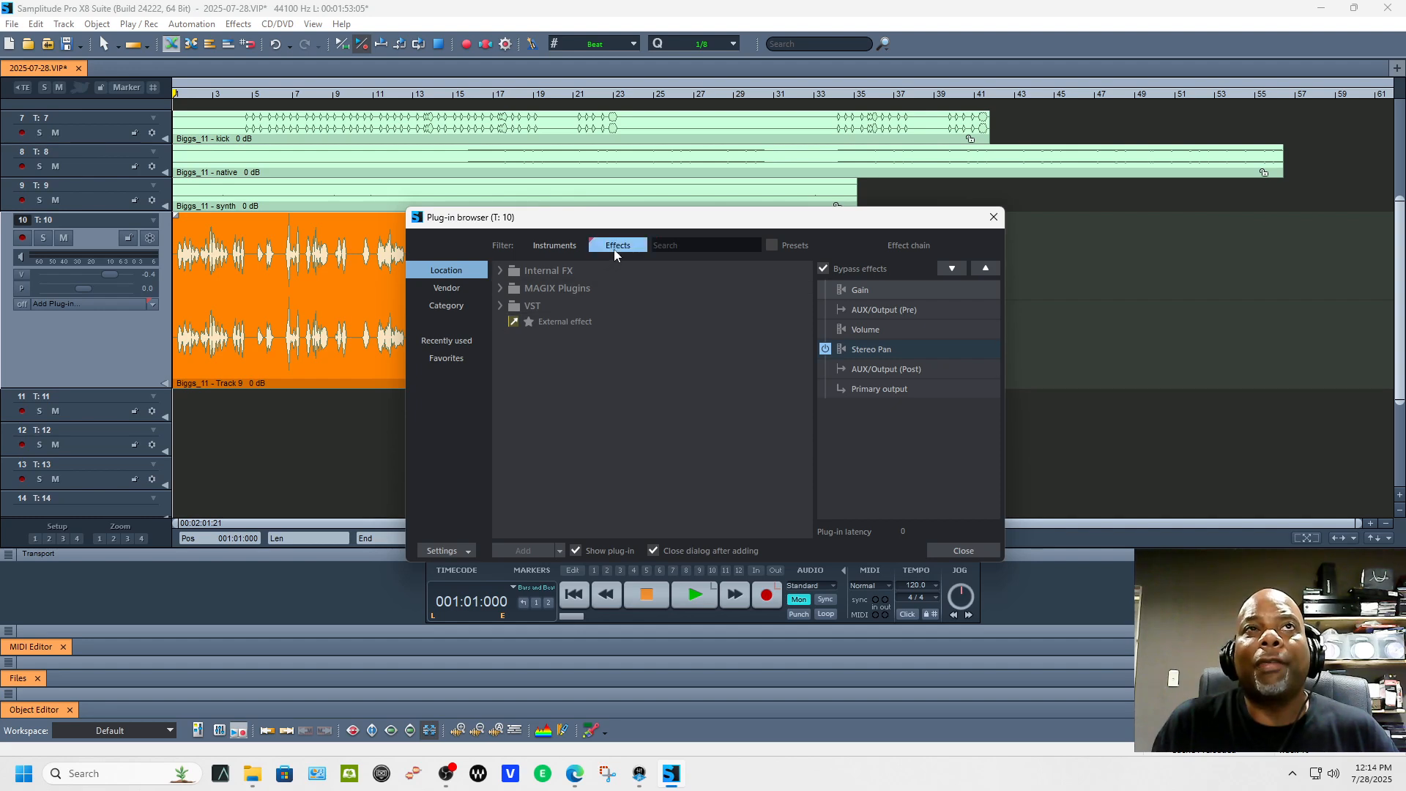
left_click(500, 271)
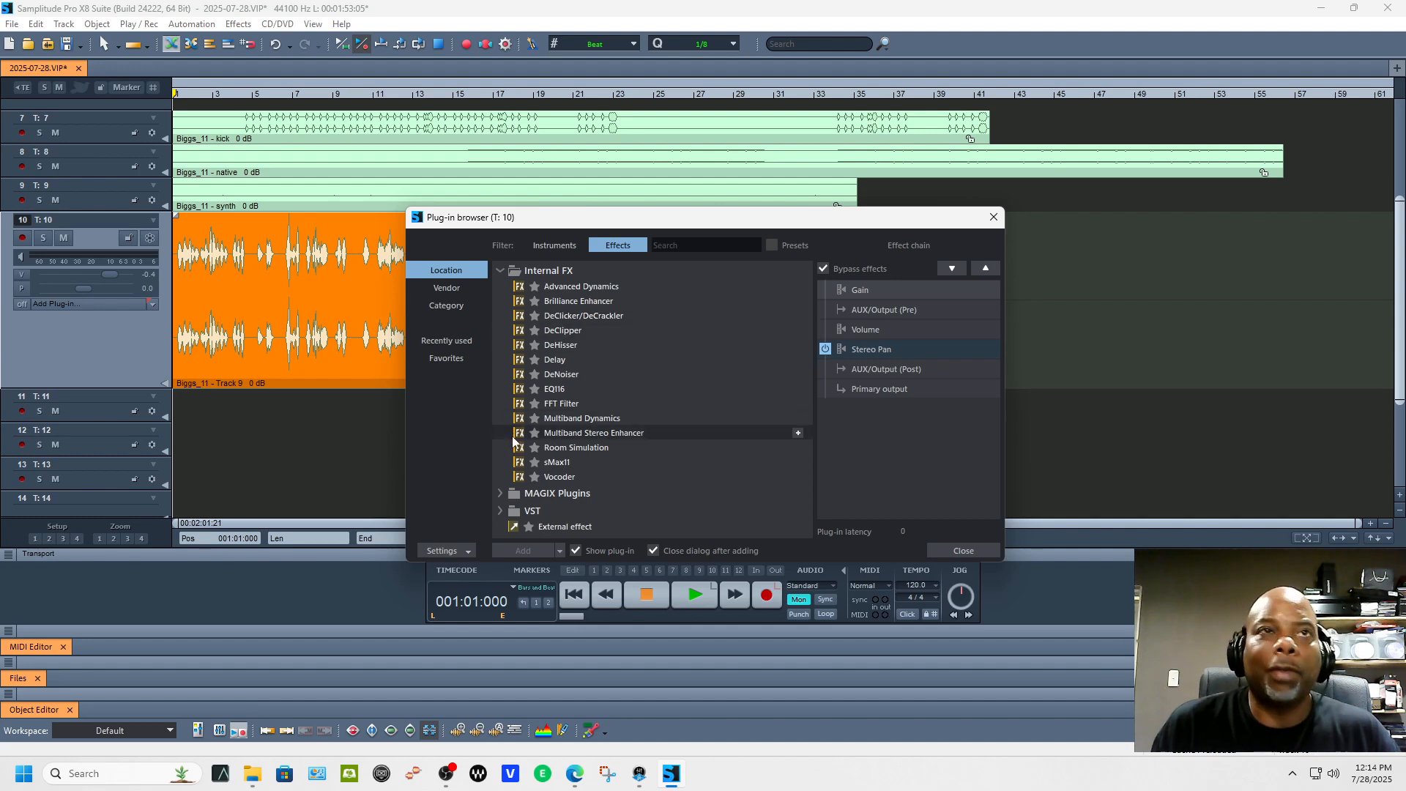
left_click(500, 511)
scroll(504, 449, "down", 15)
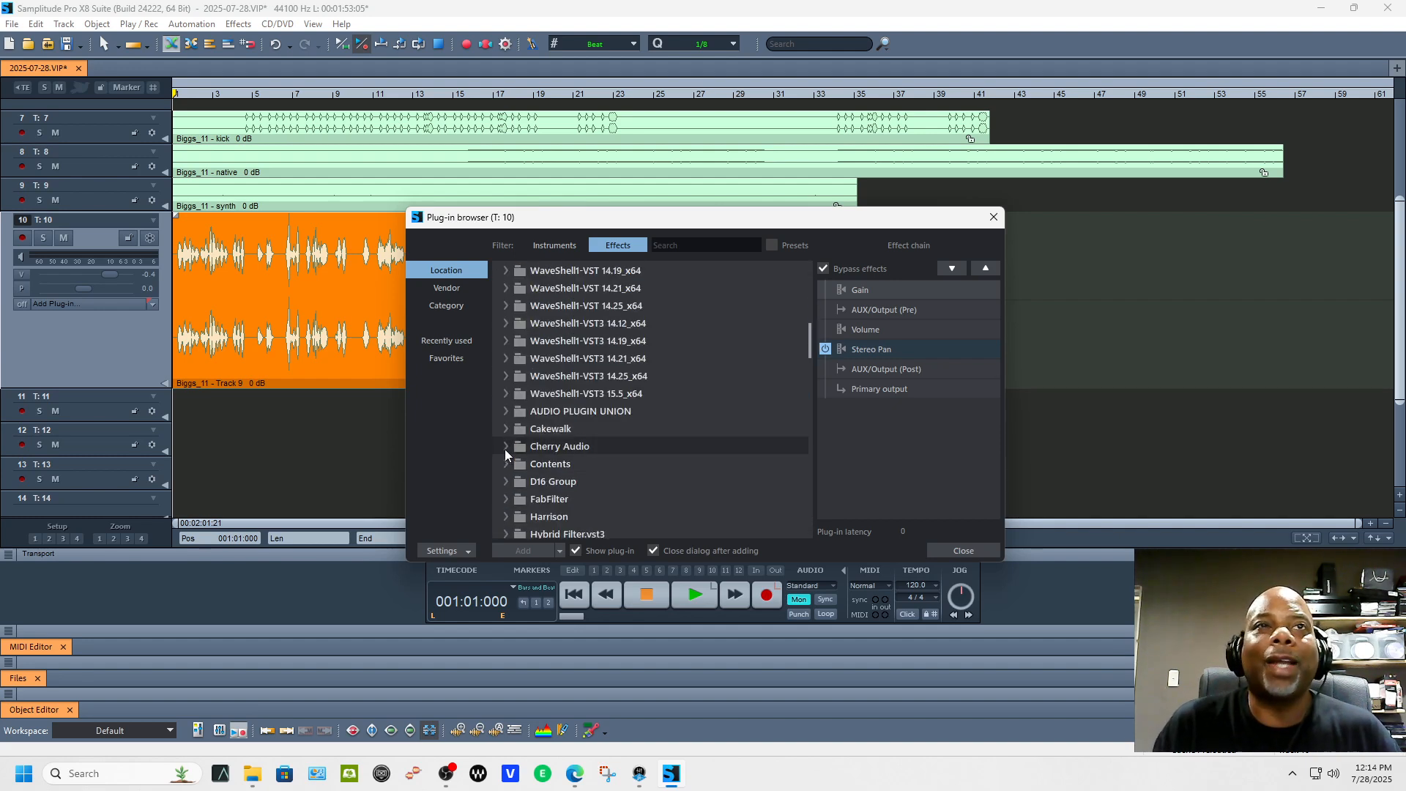
left_click(507, 412)
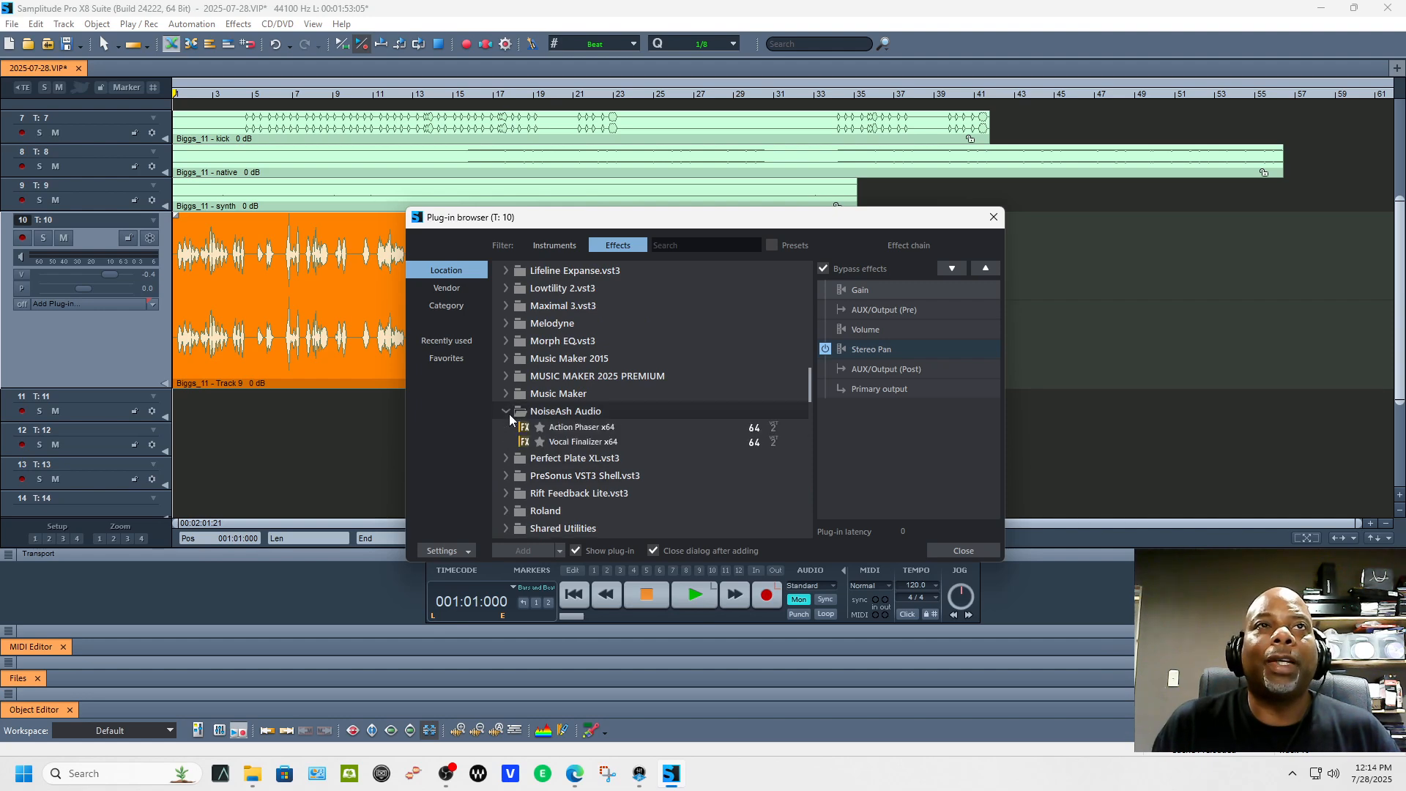
double_click(564, 442)
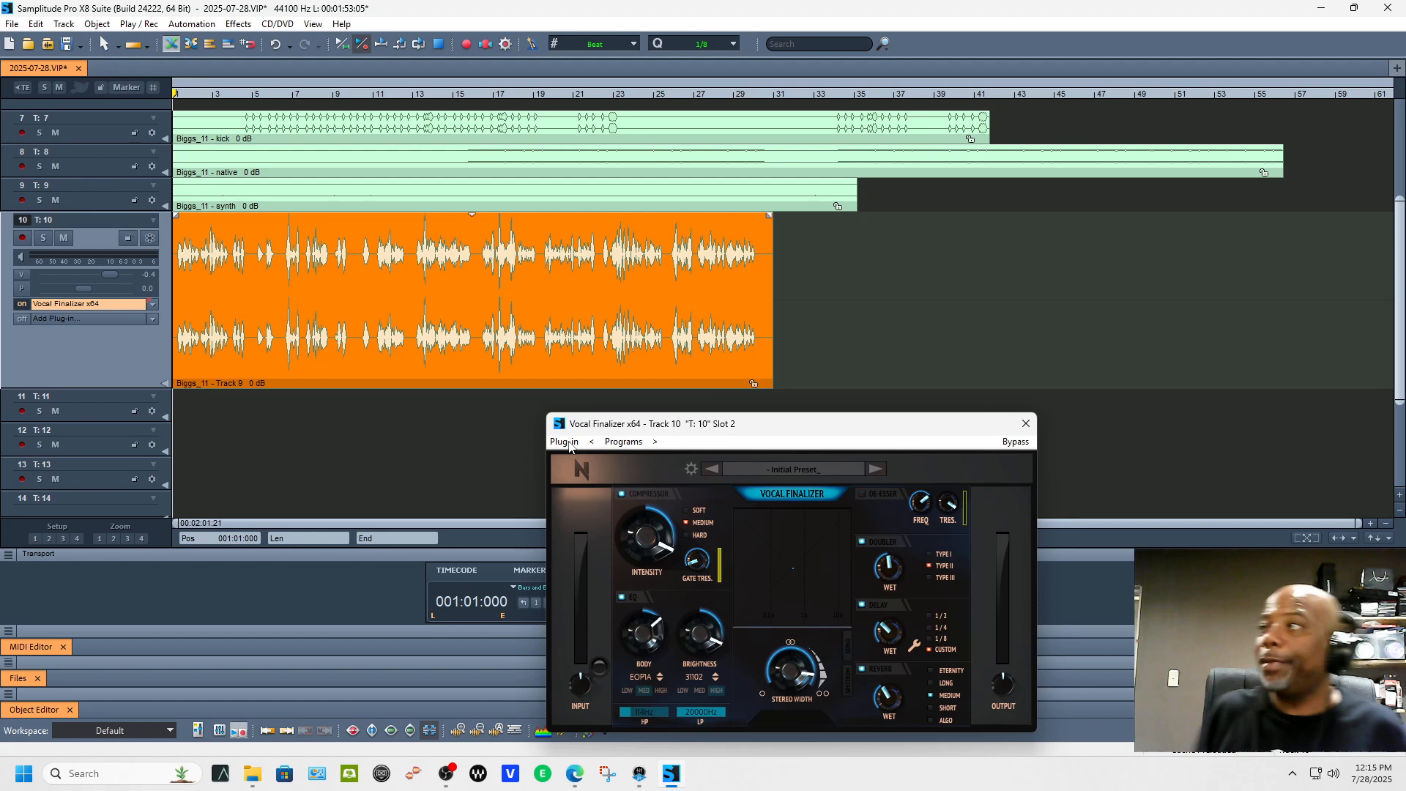
Play the project while stepping through Vocal Finalizer presets, and load the Furious Fable preset.
left_click_drag(761, 423, 570, 299)
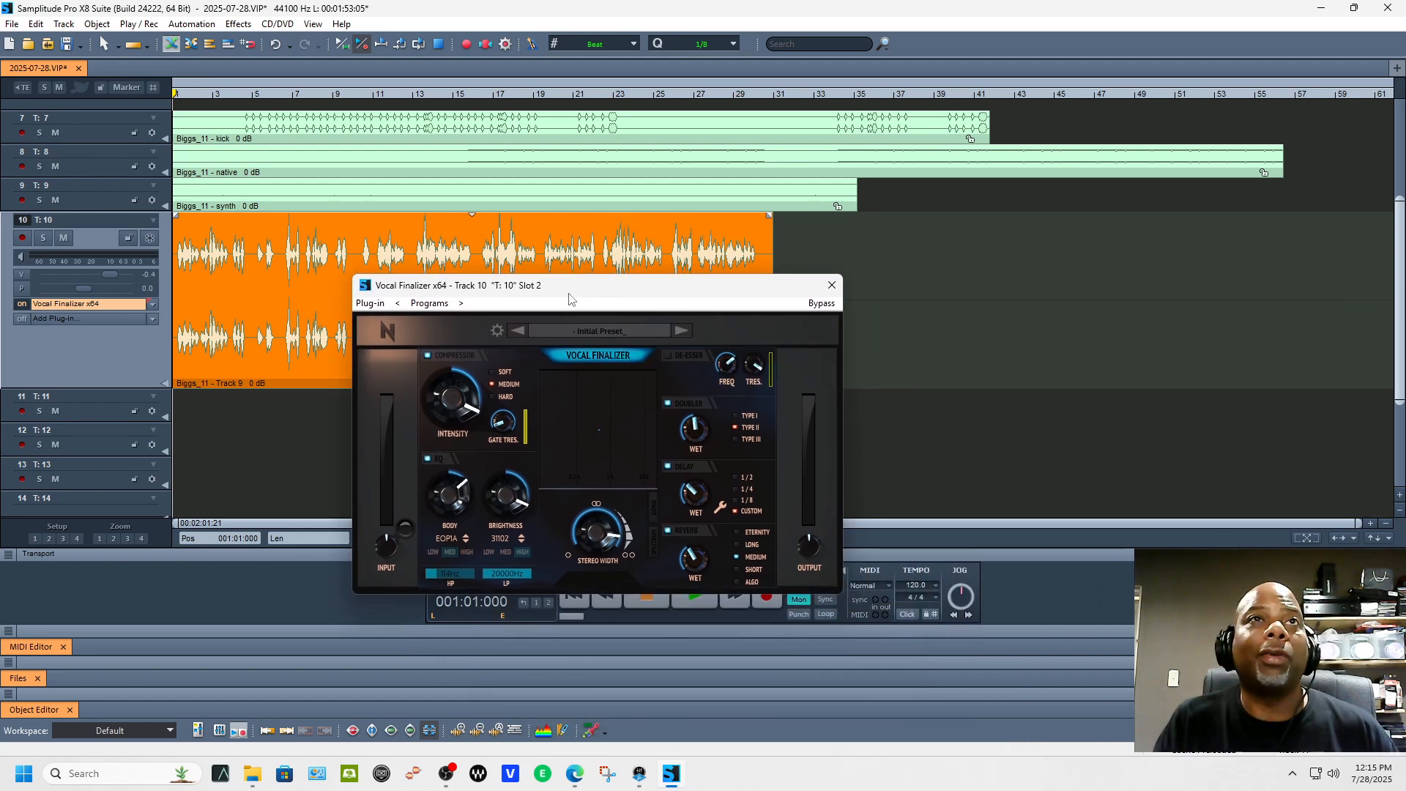
left_click(683, 331)
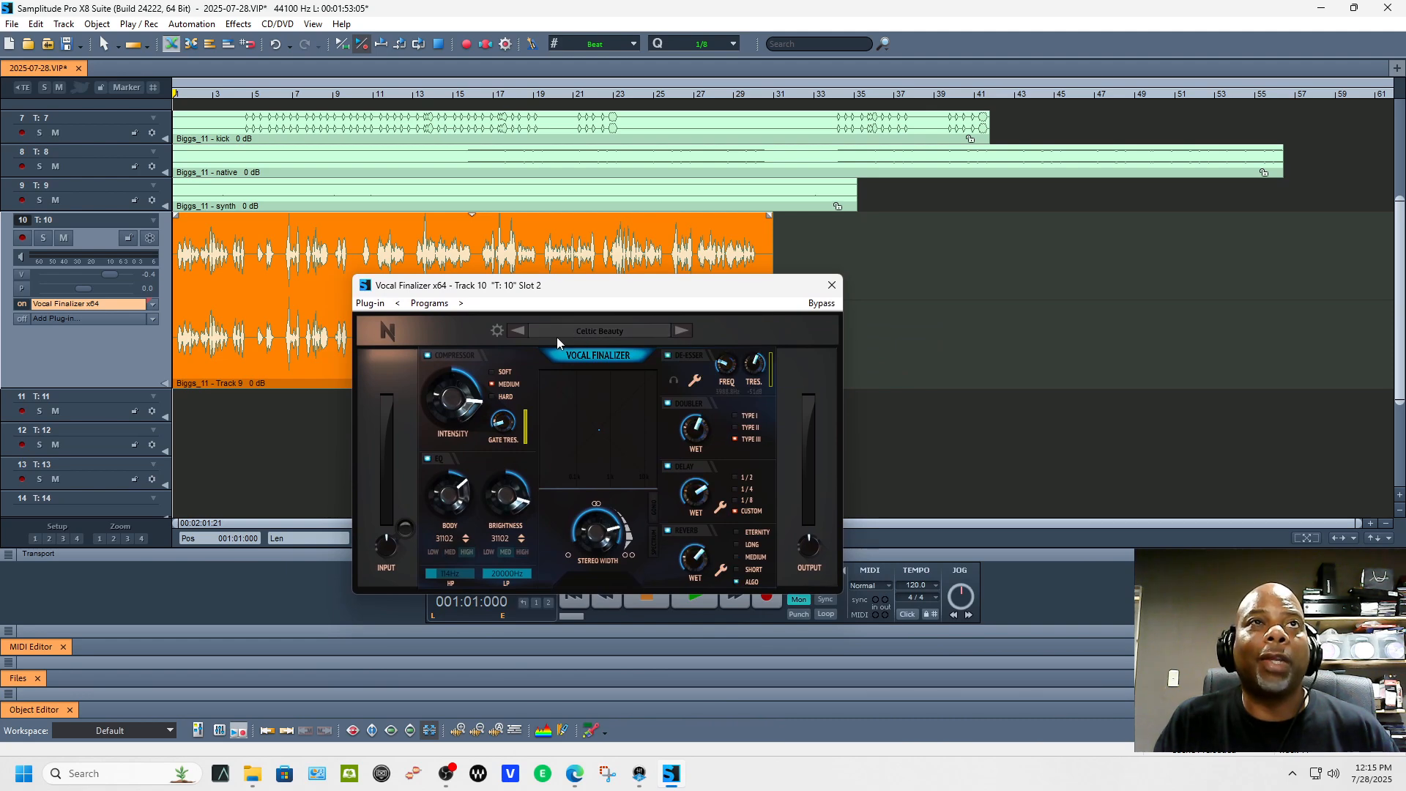
left_click(517, 331)
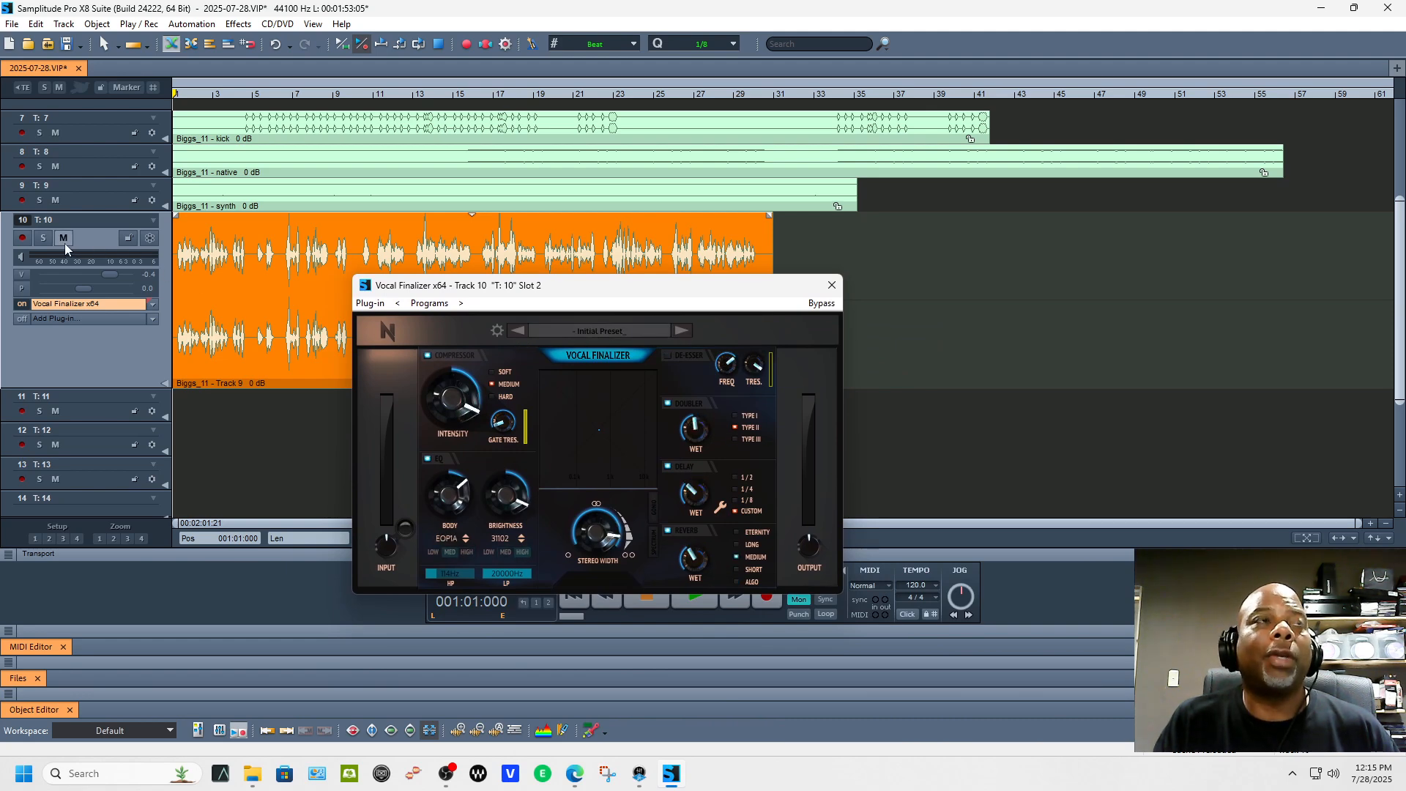
key("space")
left_click(678, 331)
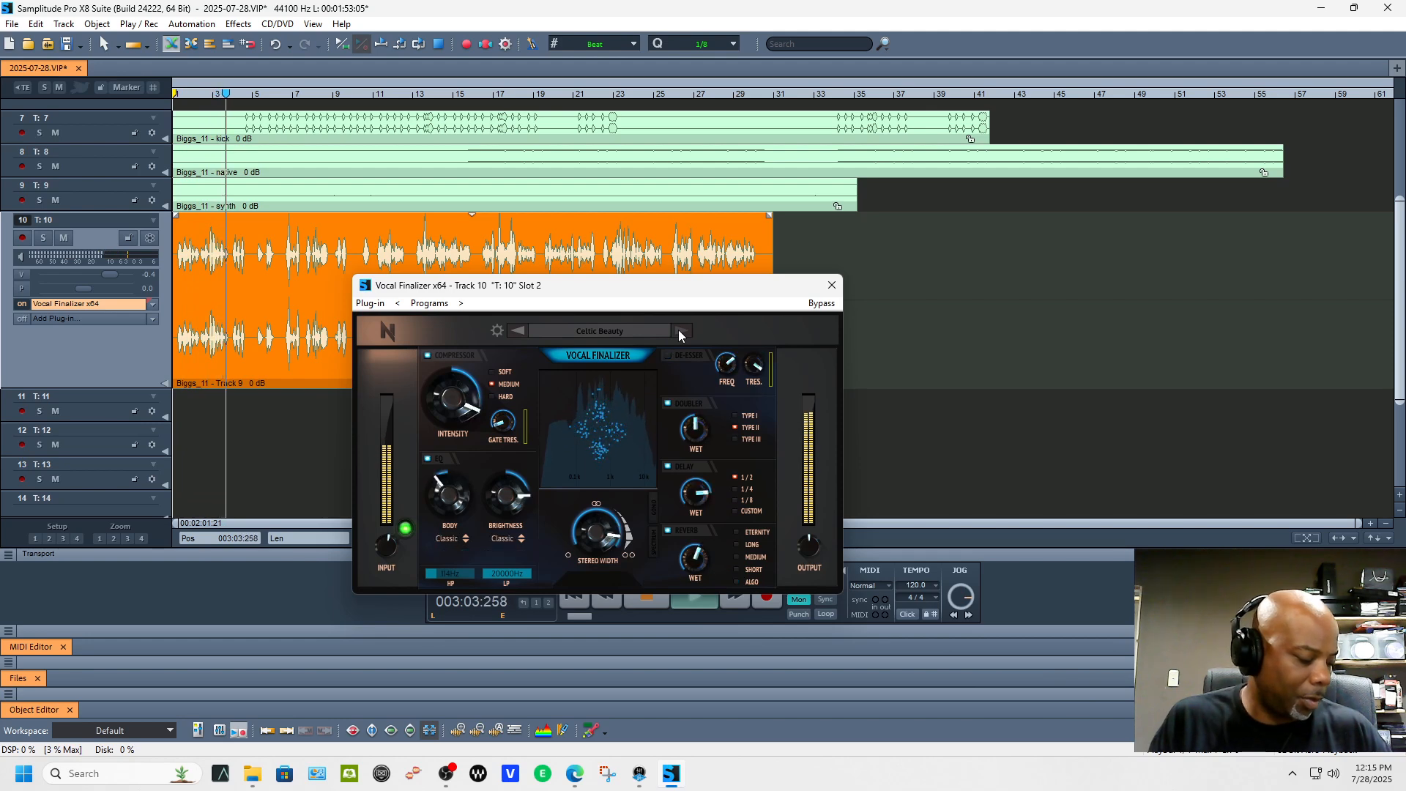
left_click(680, 331)
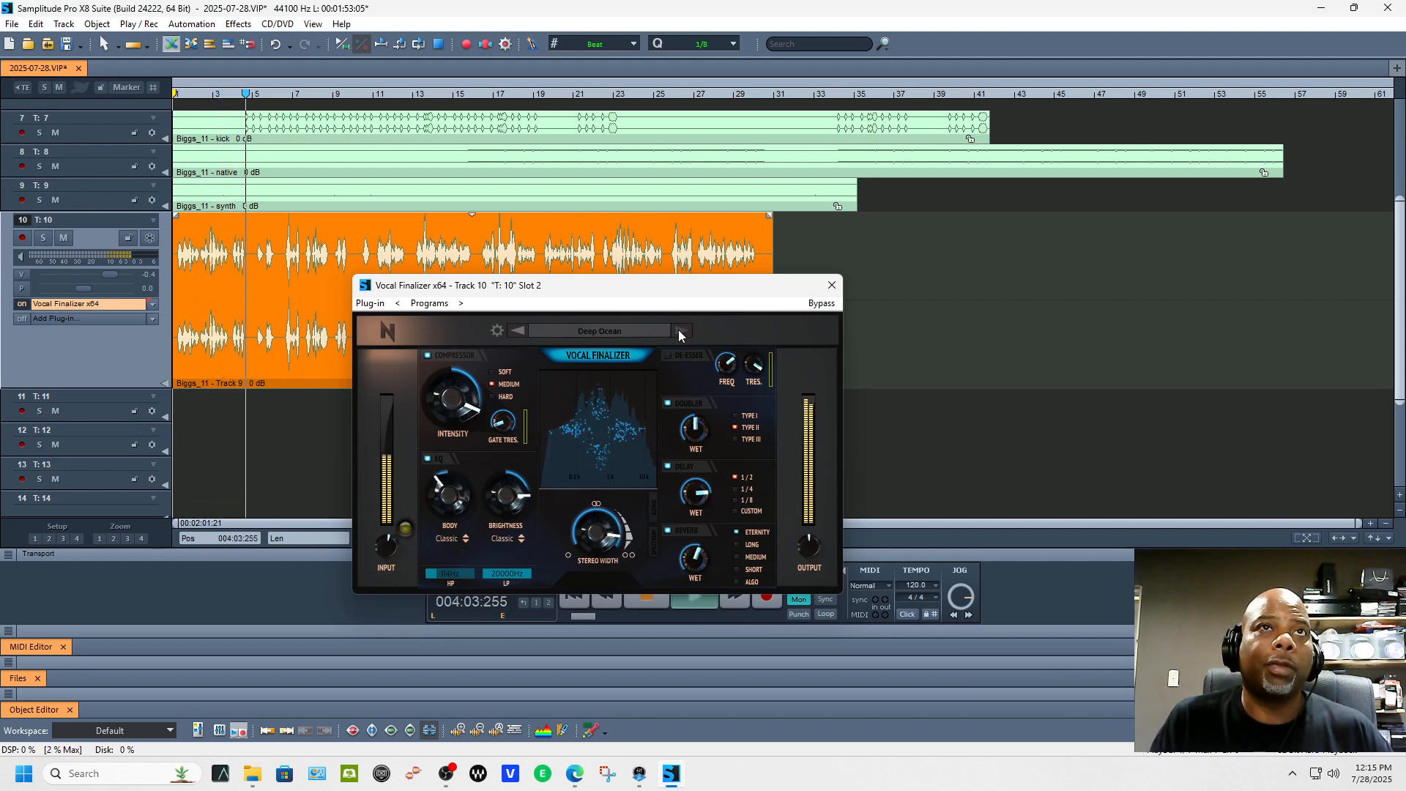
left_click(678, 331)
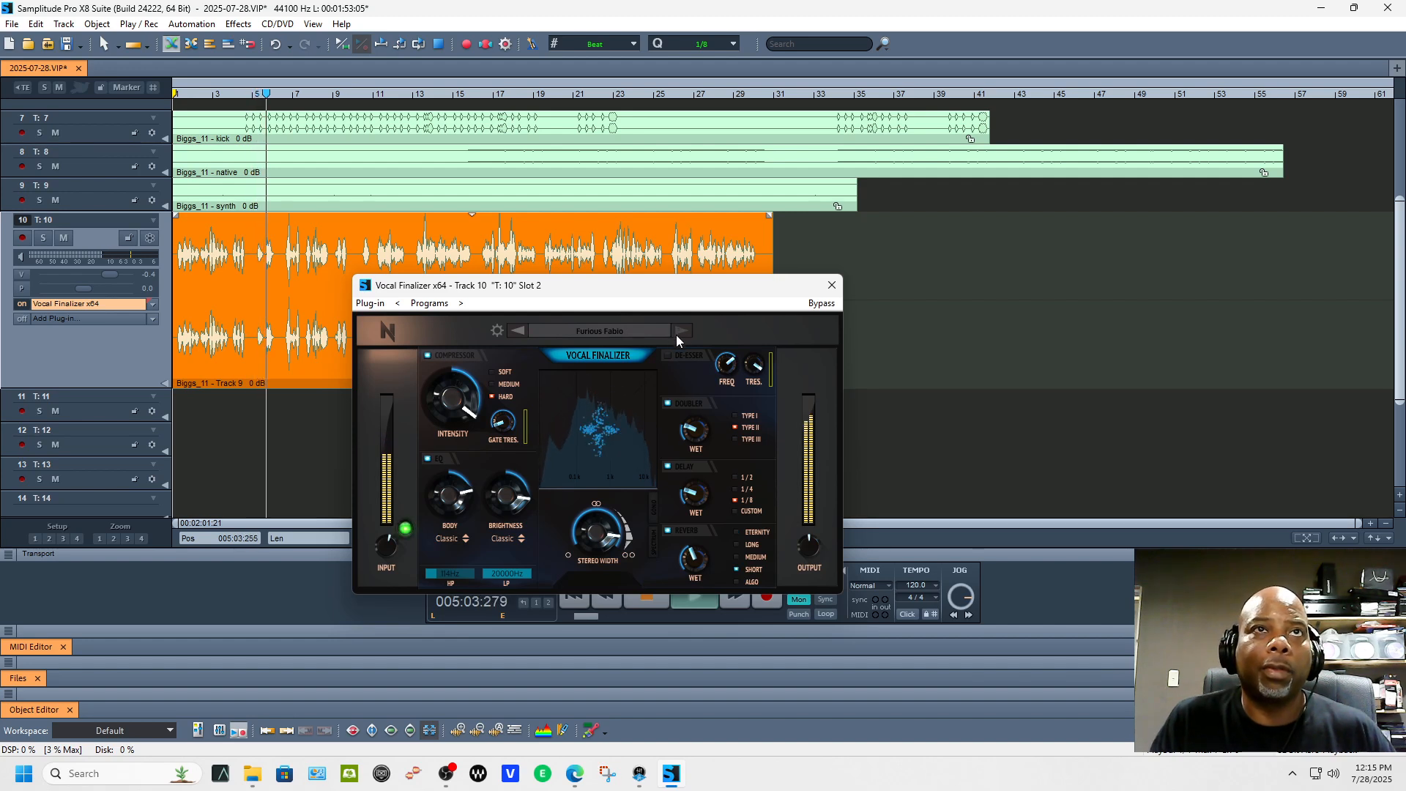
Reduce Vocal Finalizer's compressor intensity, body and brightness, and raise the gate threshold to about -44.8 dB.
left_click_drag(454, 405, 439, 478)
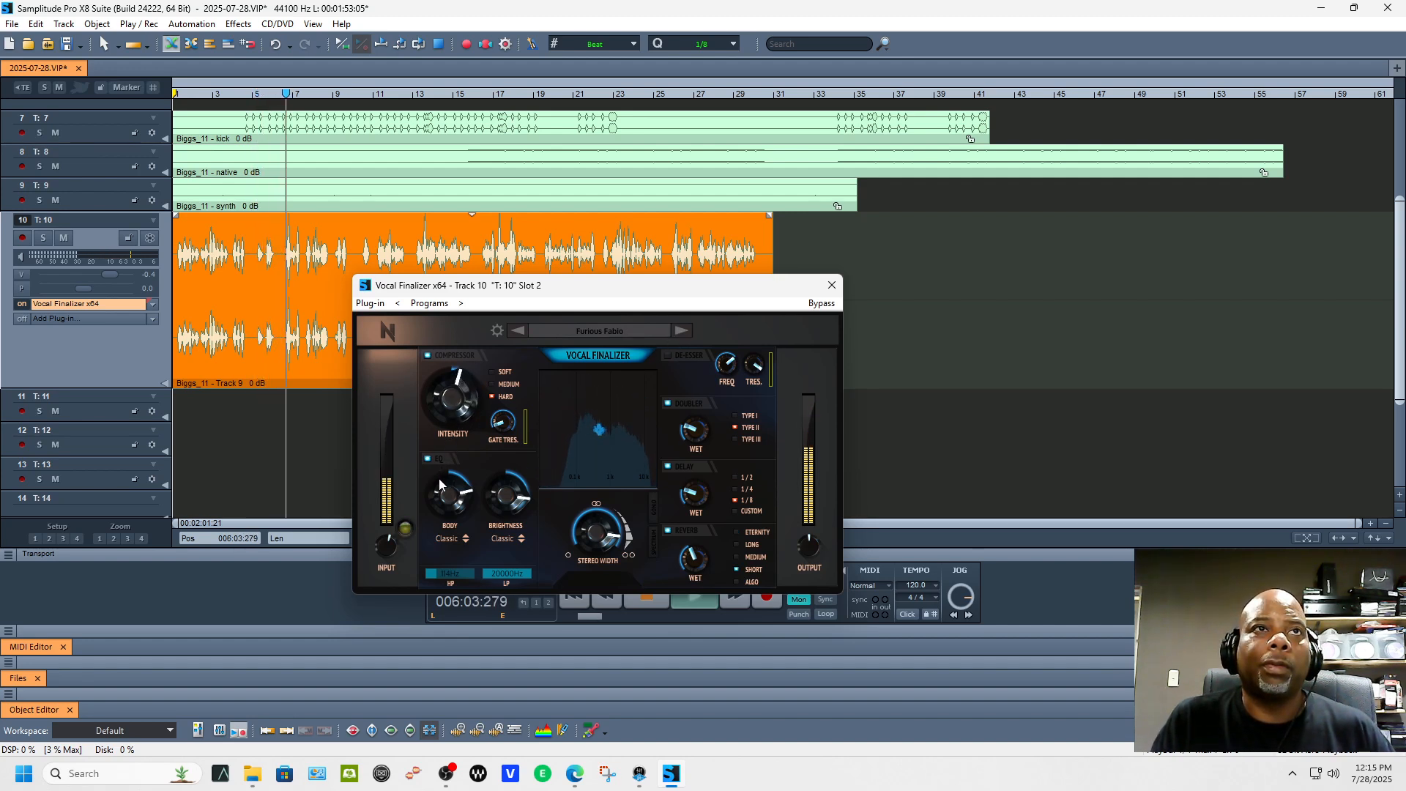
left_click_drag(453, 502, 494, 548)
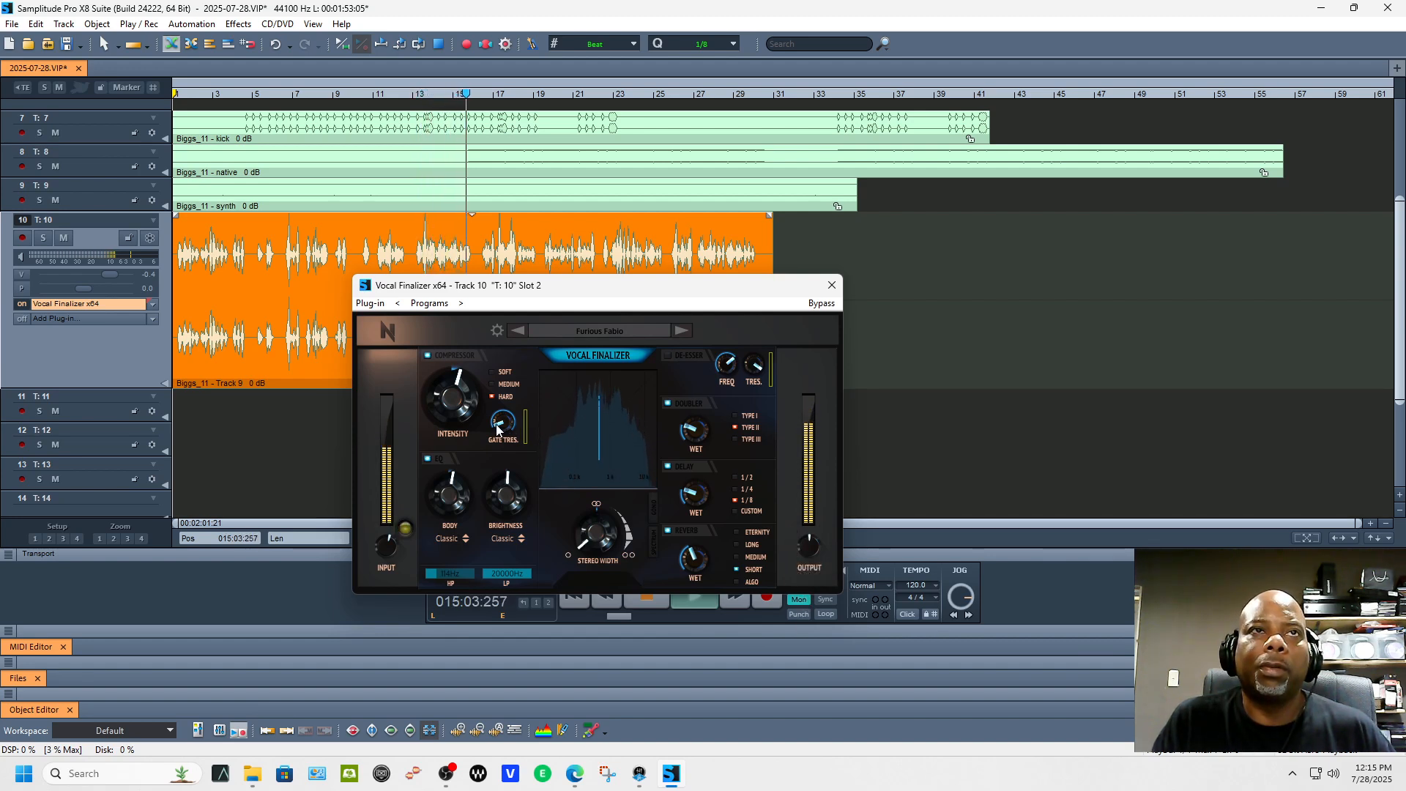
scroll(497, 430, "up", 5)
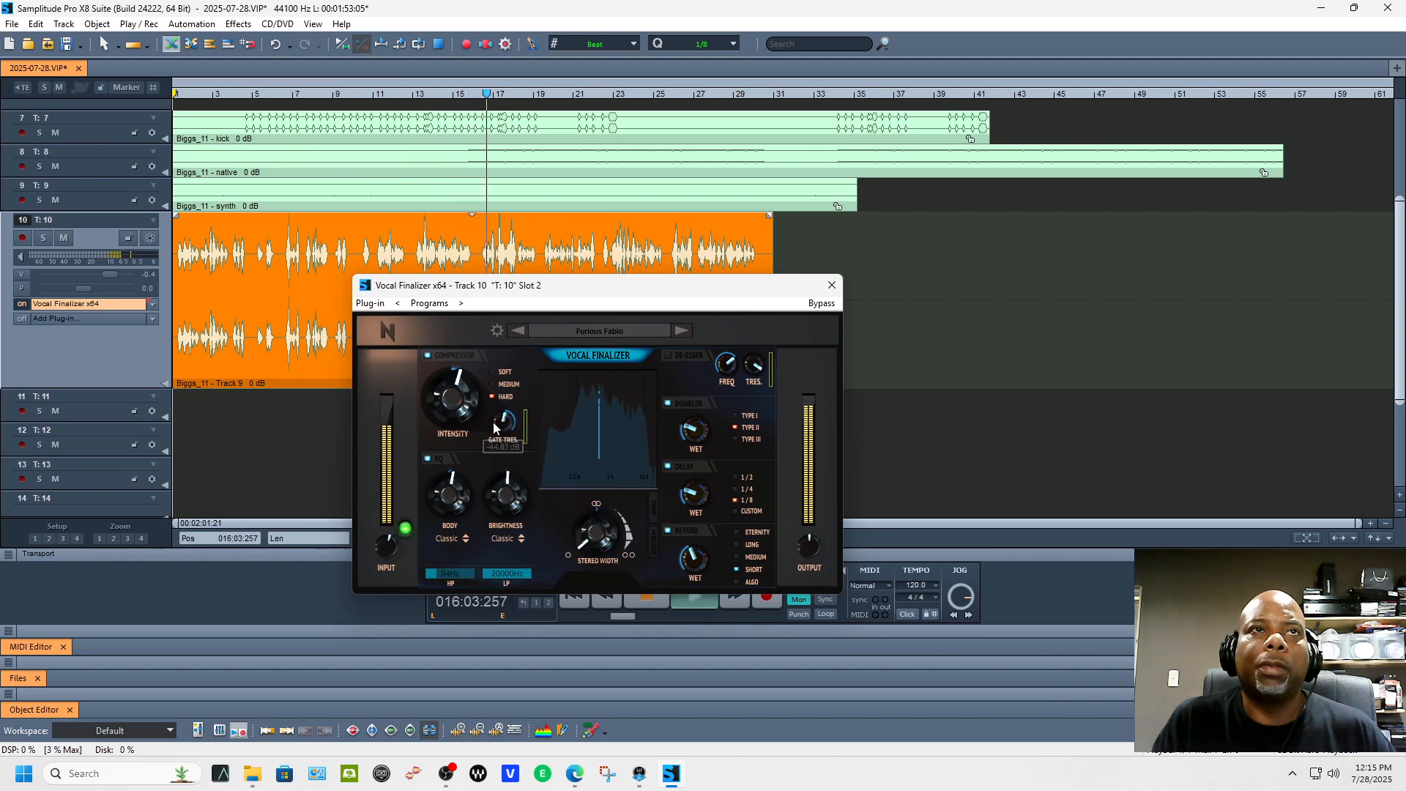
scroll(448, 397, "up", 4)
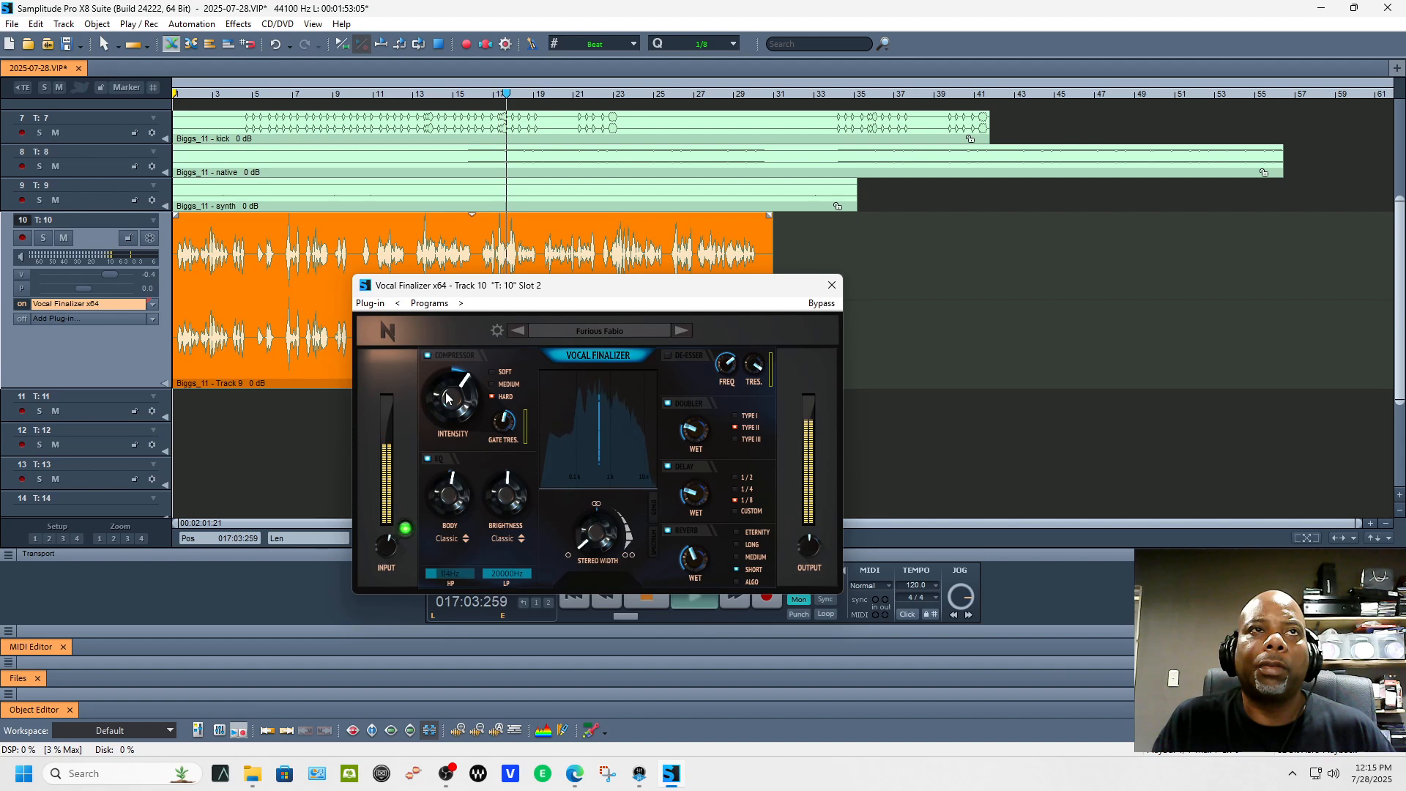
left_click_drag(441, 542, 450, 631)
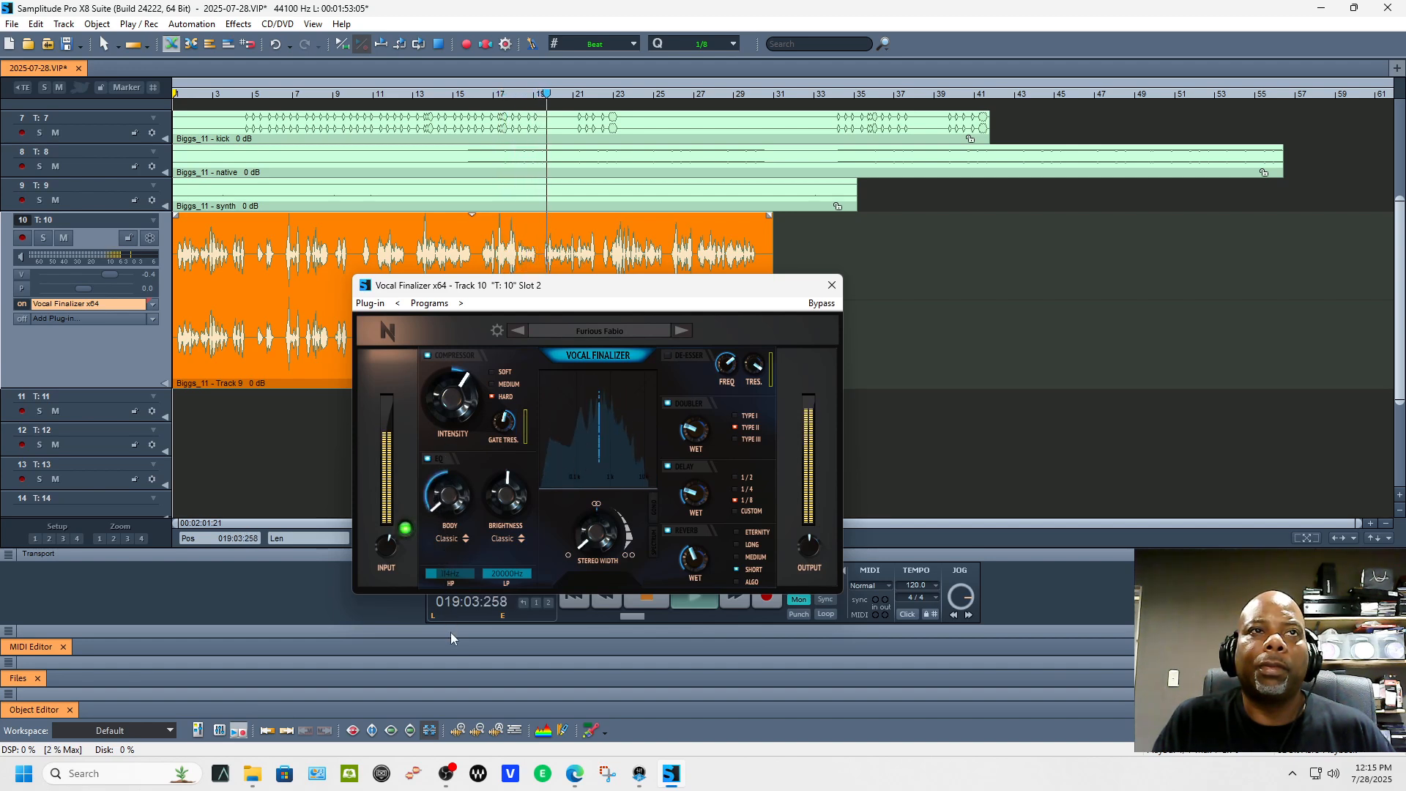
mouse_move(501, 497)
left_mouse_down()
mouse_move(495, 555)
mouse_move(498, 503)
mouse_move(499, 516)
left_mouse_up()
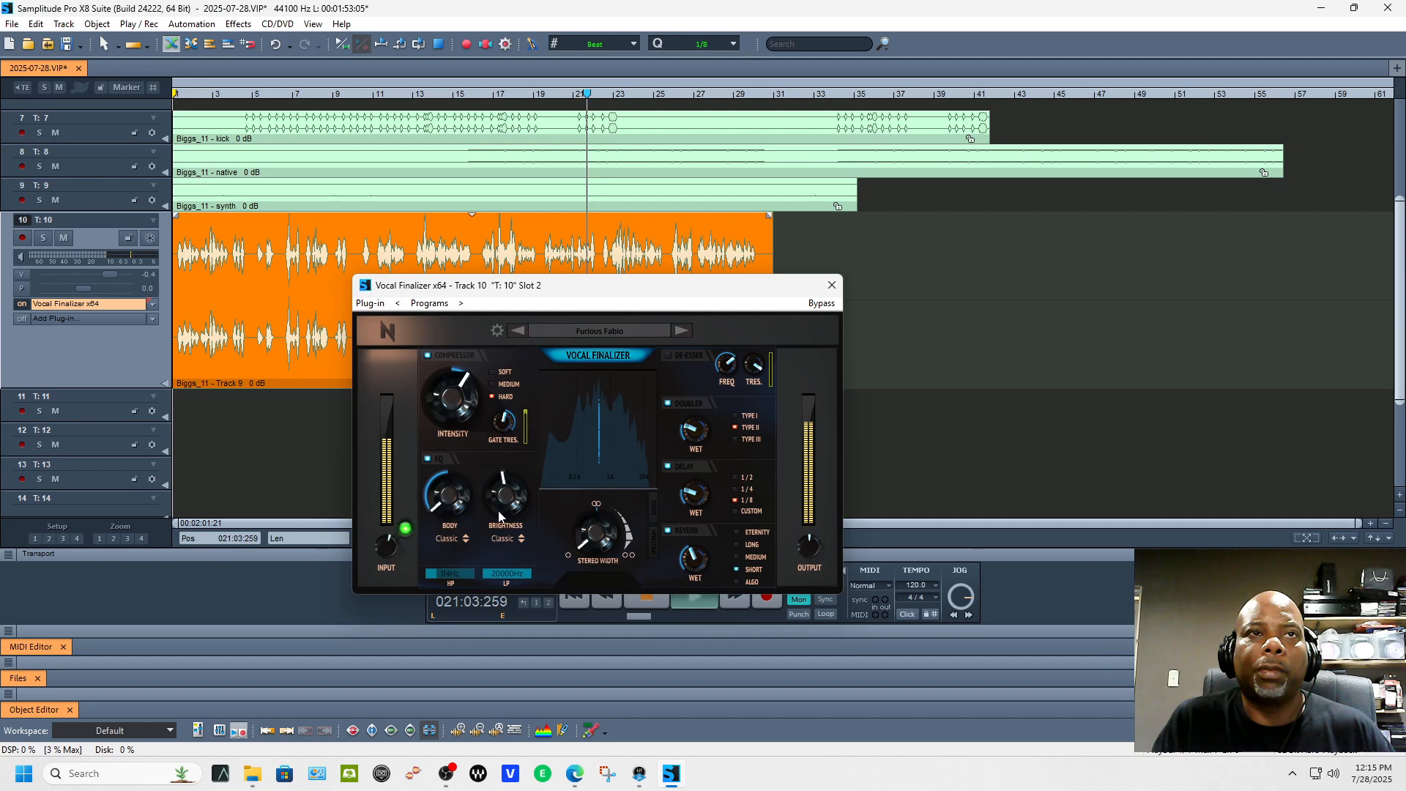
Adjust Vocal Finalizer's stereo width, raise the doubler wet level, lower the reverb wet level, and replay from the beginning.
left_click_drag(590, 540, 613, 461)
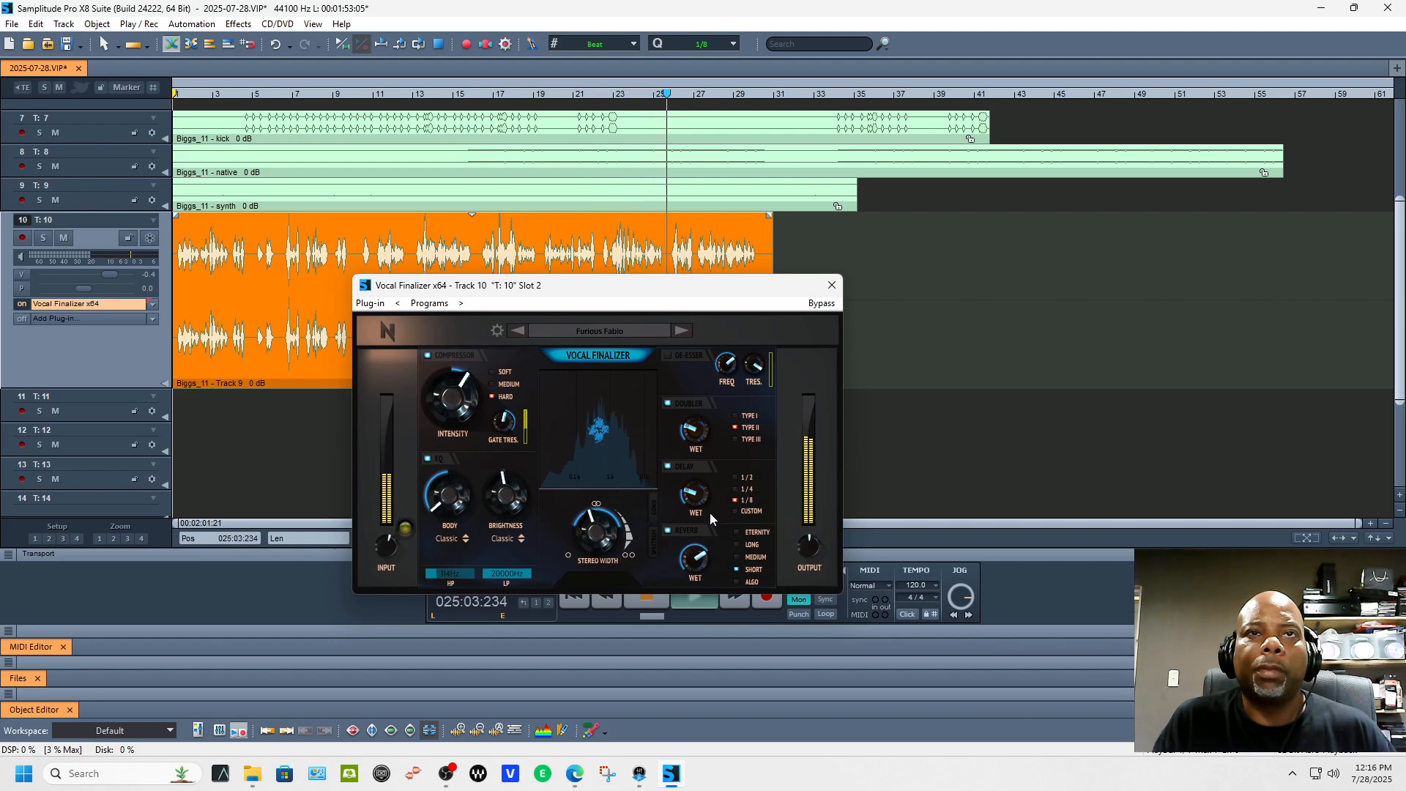
left_click_drag(695, 569, 694, 661)
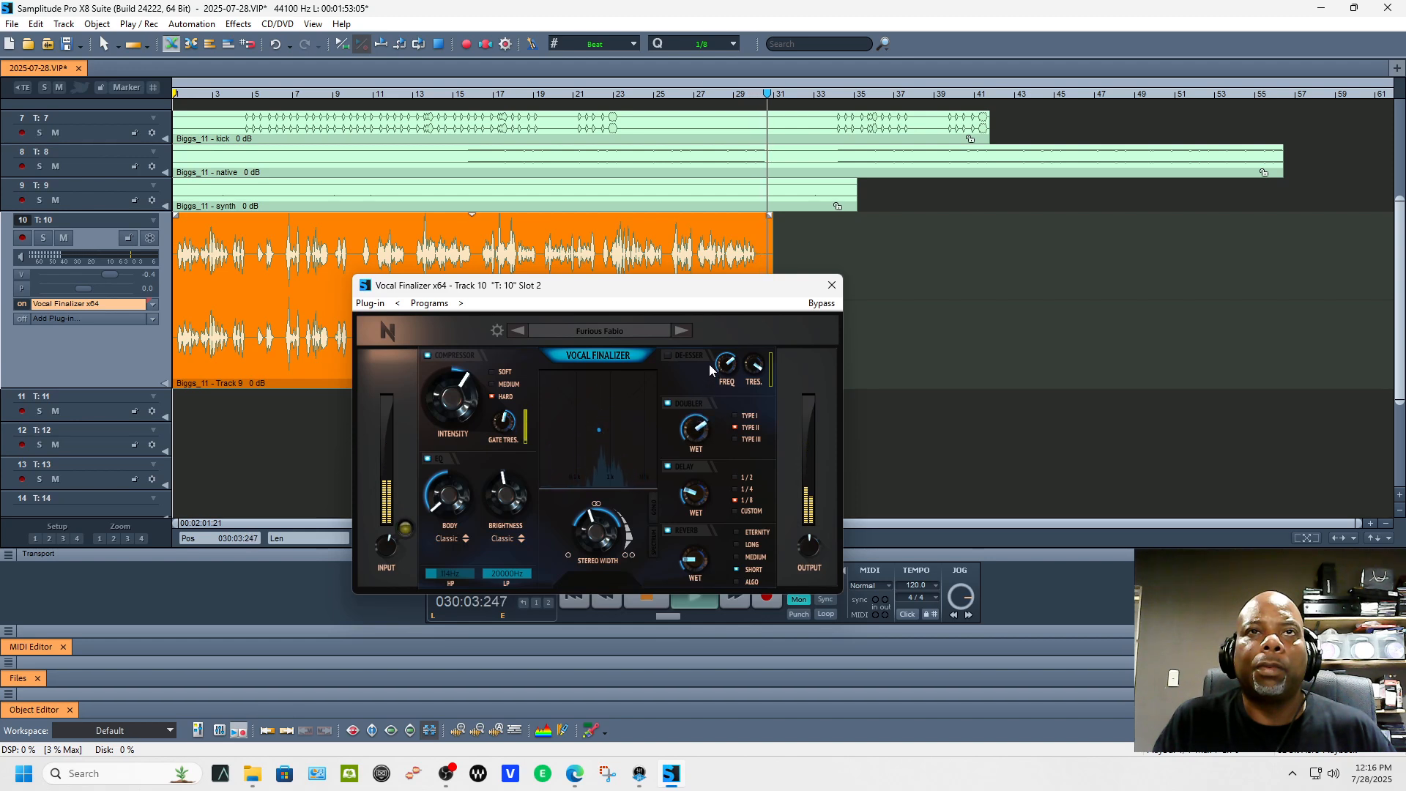
key("space")
key("space")
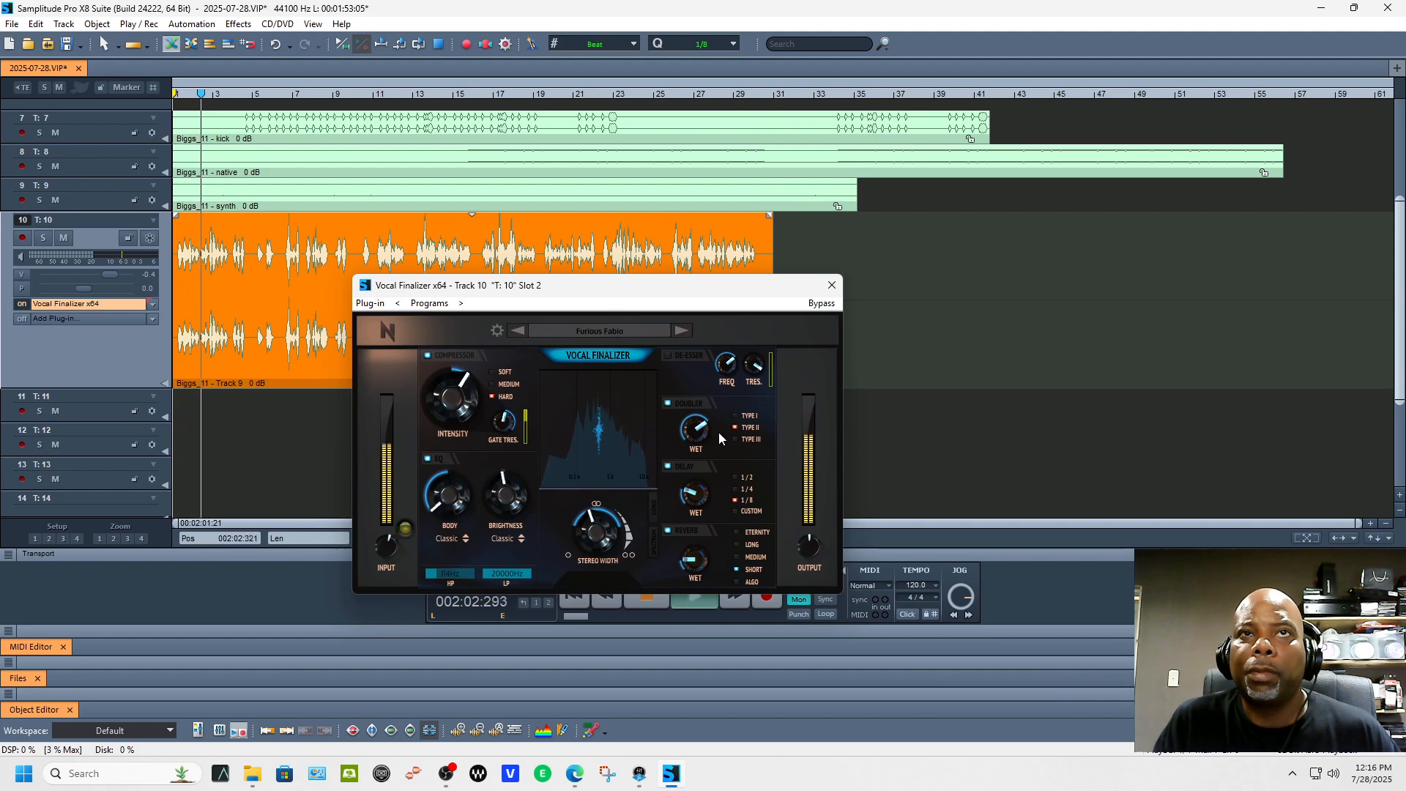
Set the doubler to Type I, toggle the doubler section, and close the Vocal Finalizer window.
left_click(735, 415)
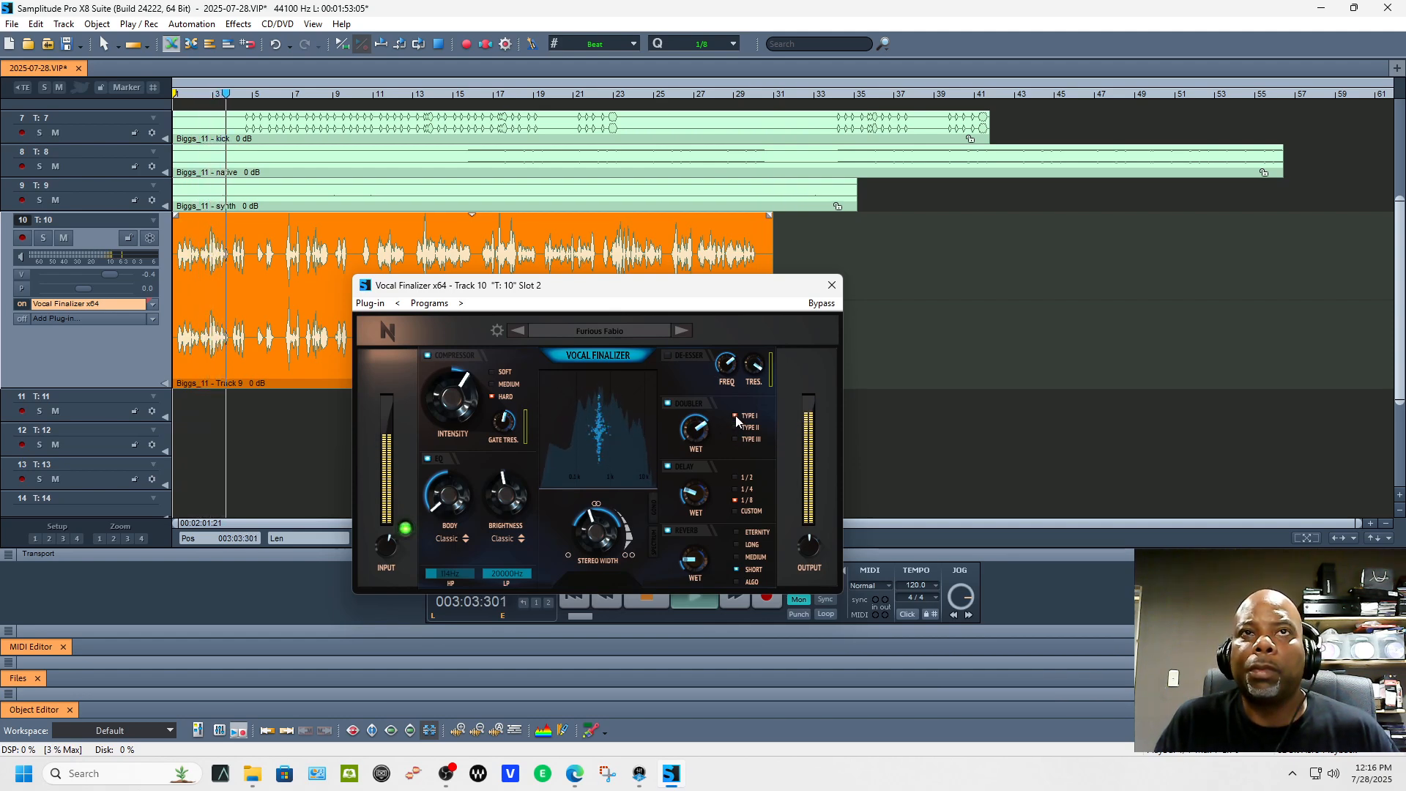
left_click(667, 404)
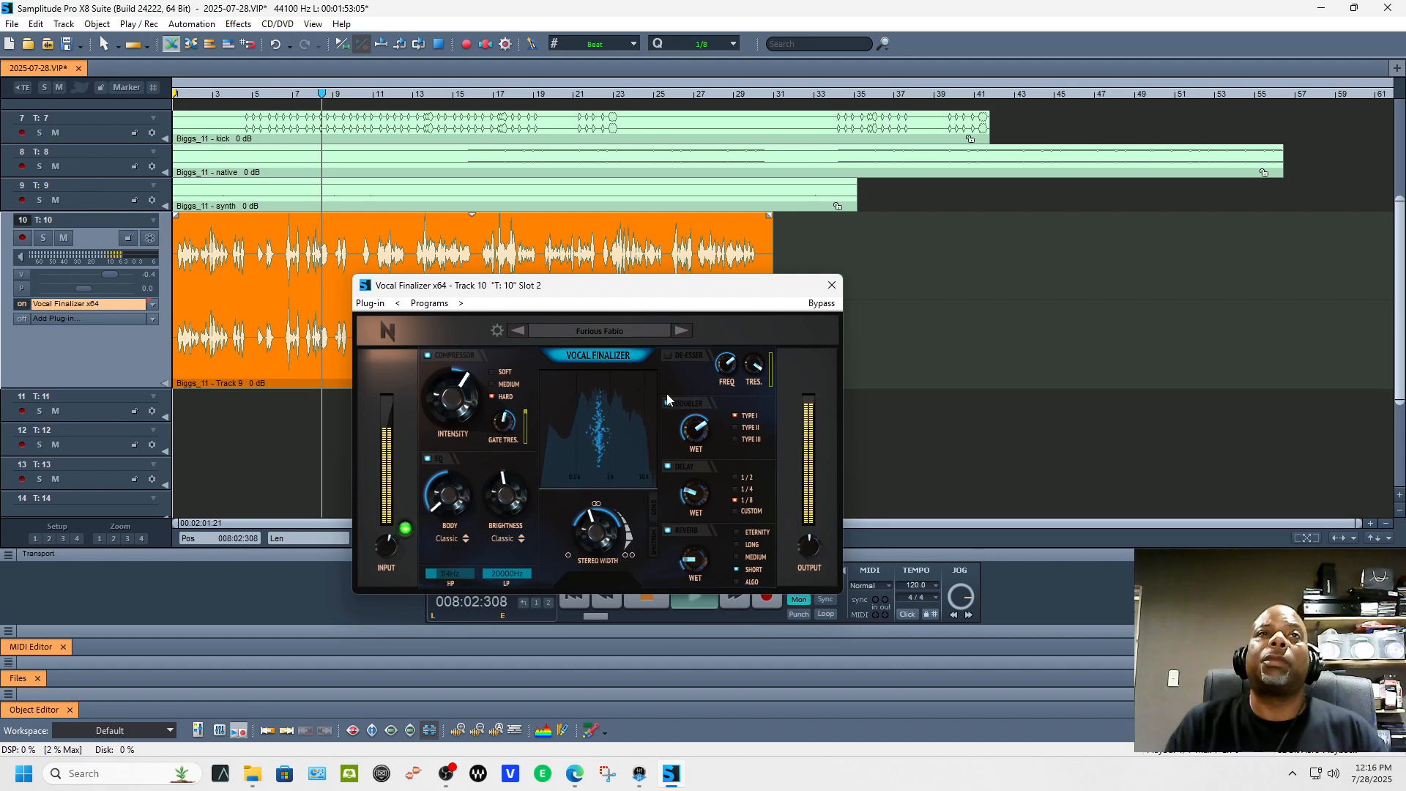
left_click(833, 286)
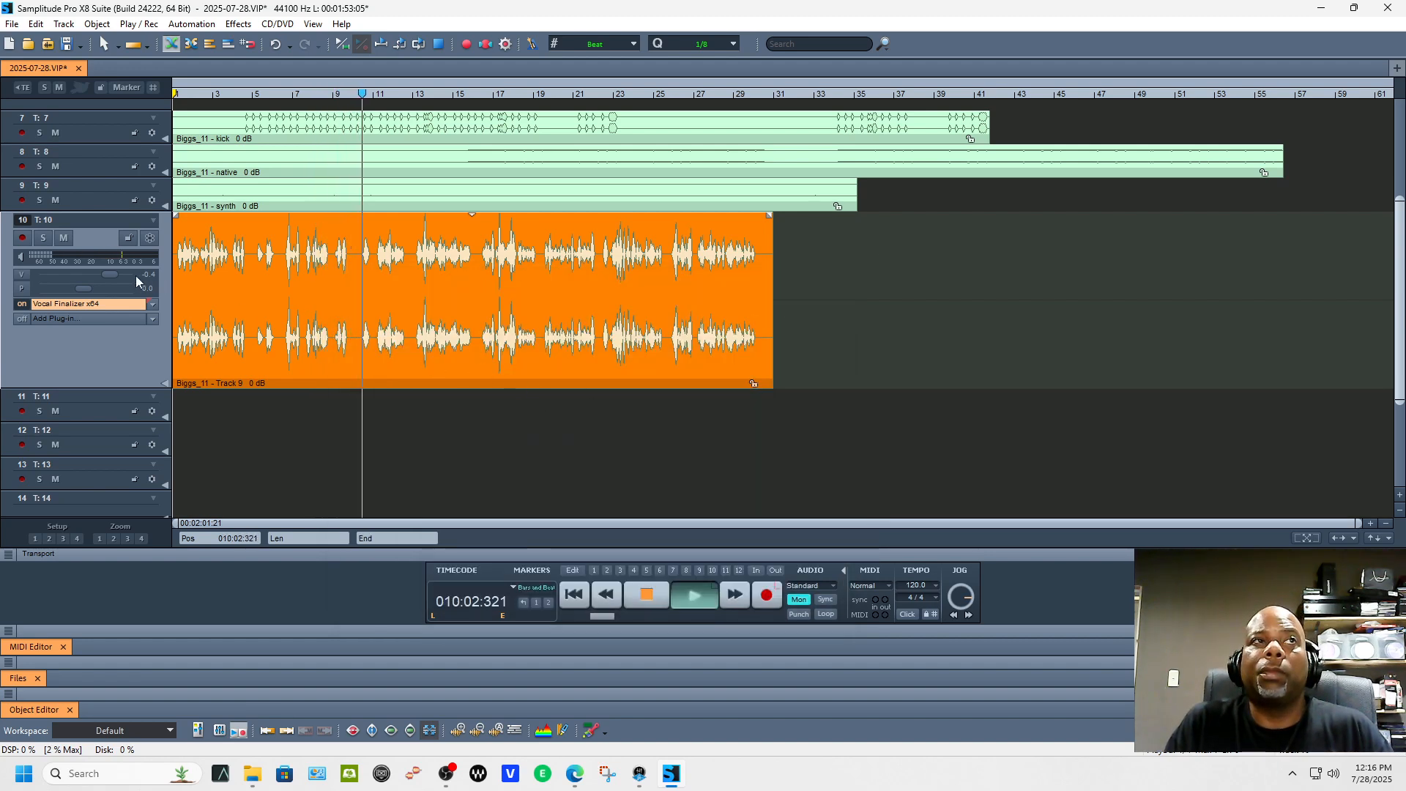
Lower the volume of track 10's audio object to -3.4 dB and stop playback.
left_click_drag(468, 213, 468, 229)
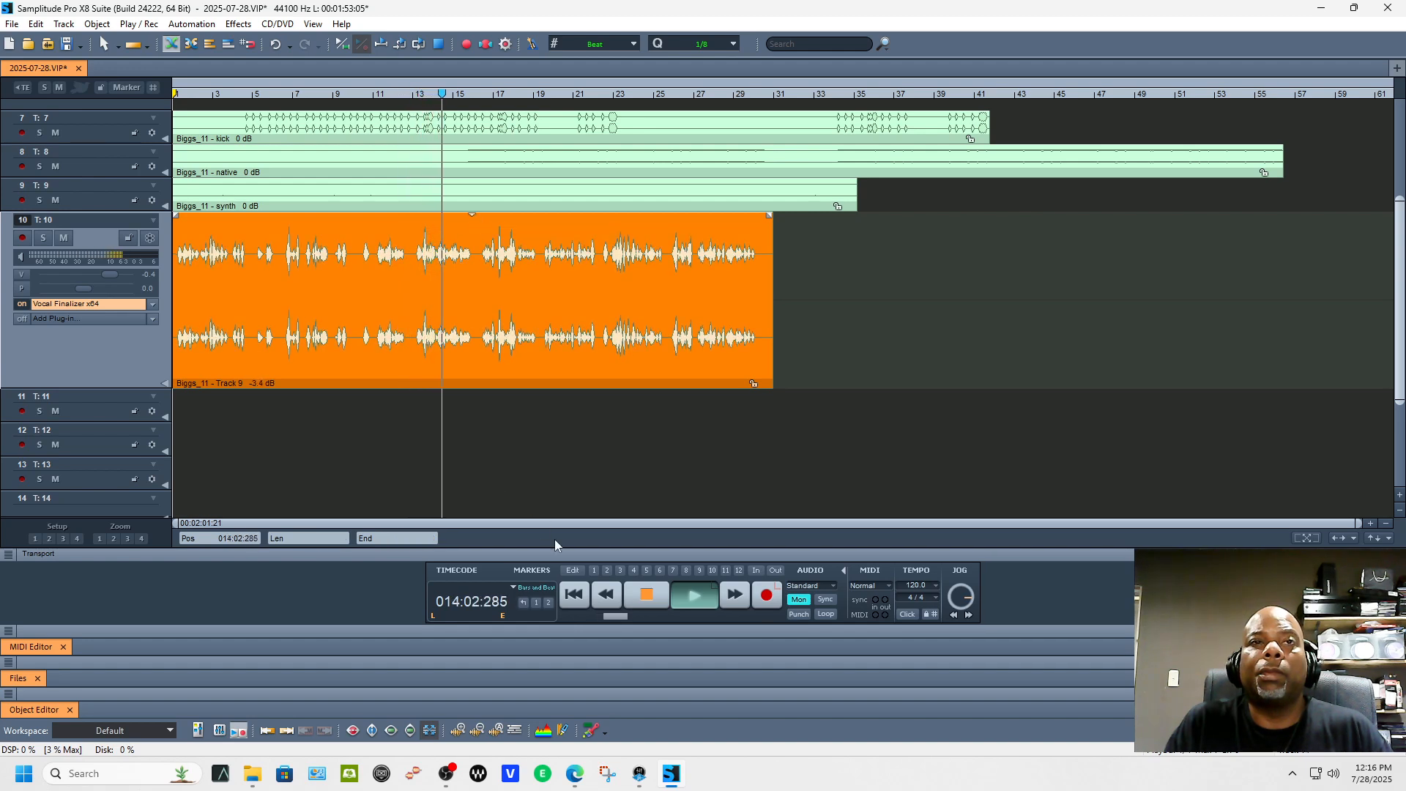
left_click(644, 595)
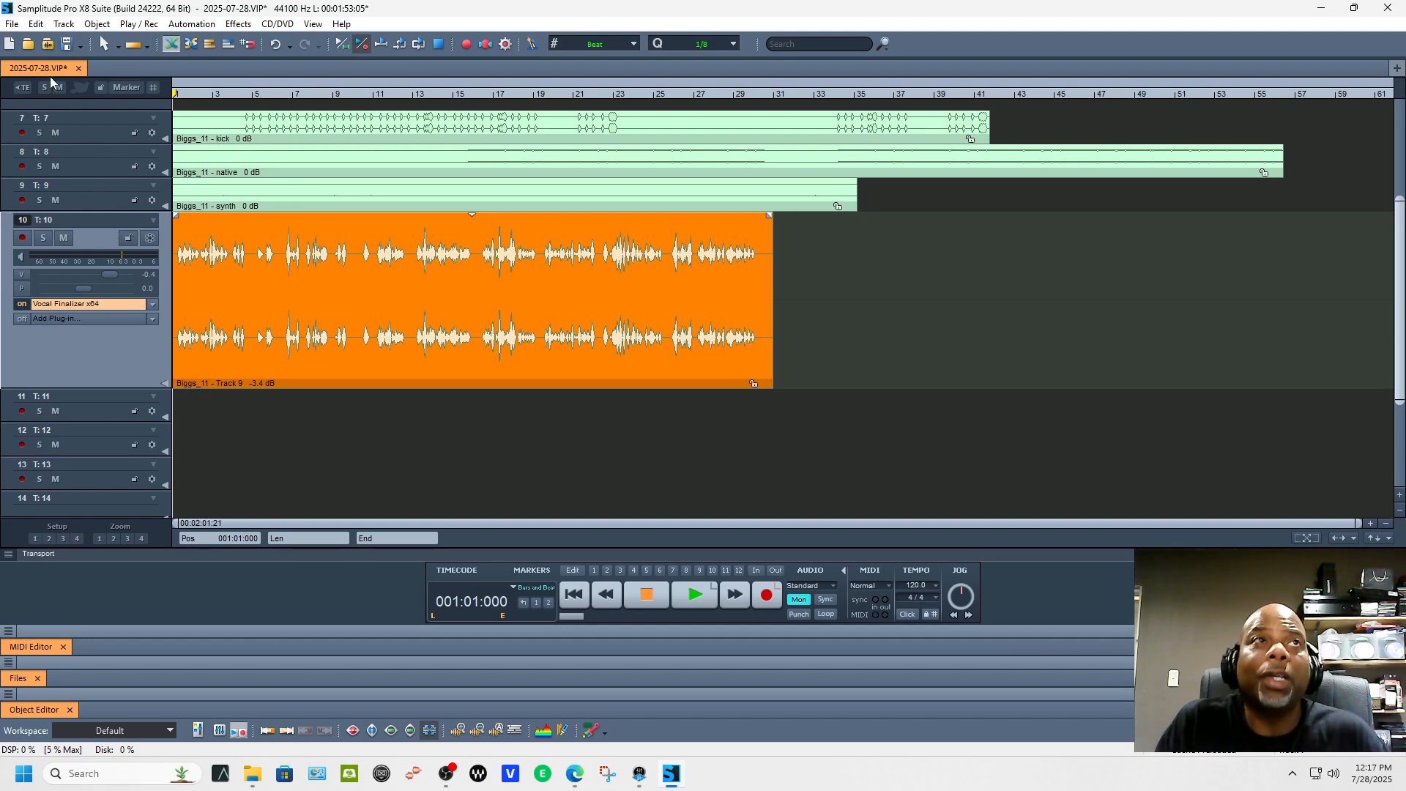
Enlarge track 9's height, audition the synth track soloed, and clear its solo.
left_click_drag(112, 209, 112, 358)
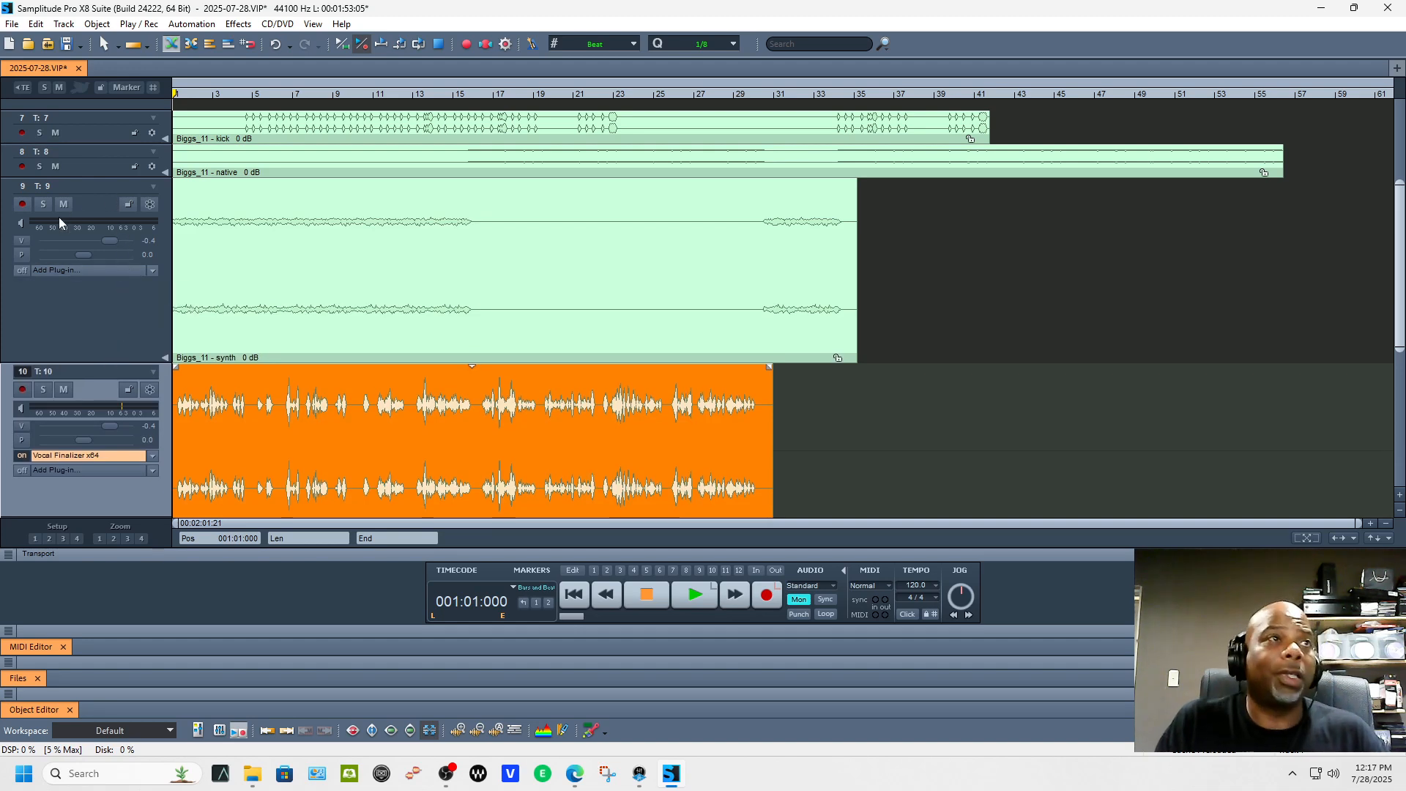
left_click(42, 205)
key("space")
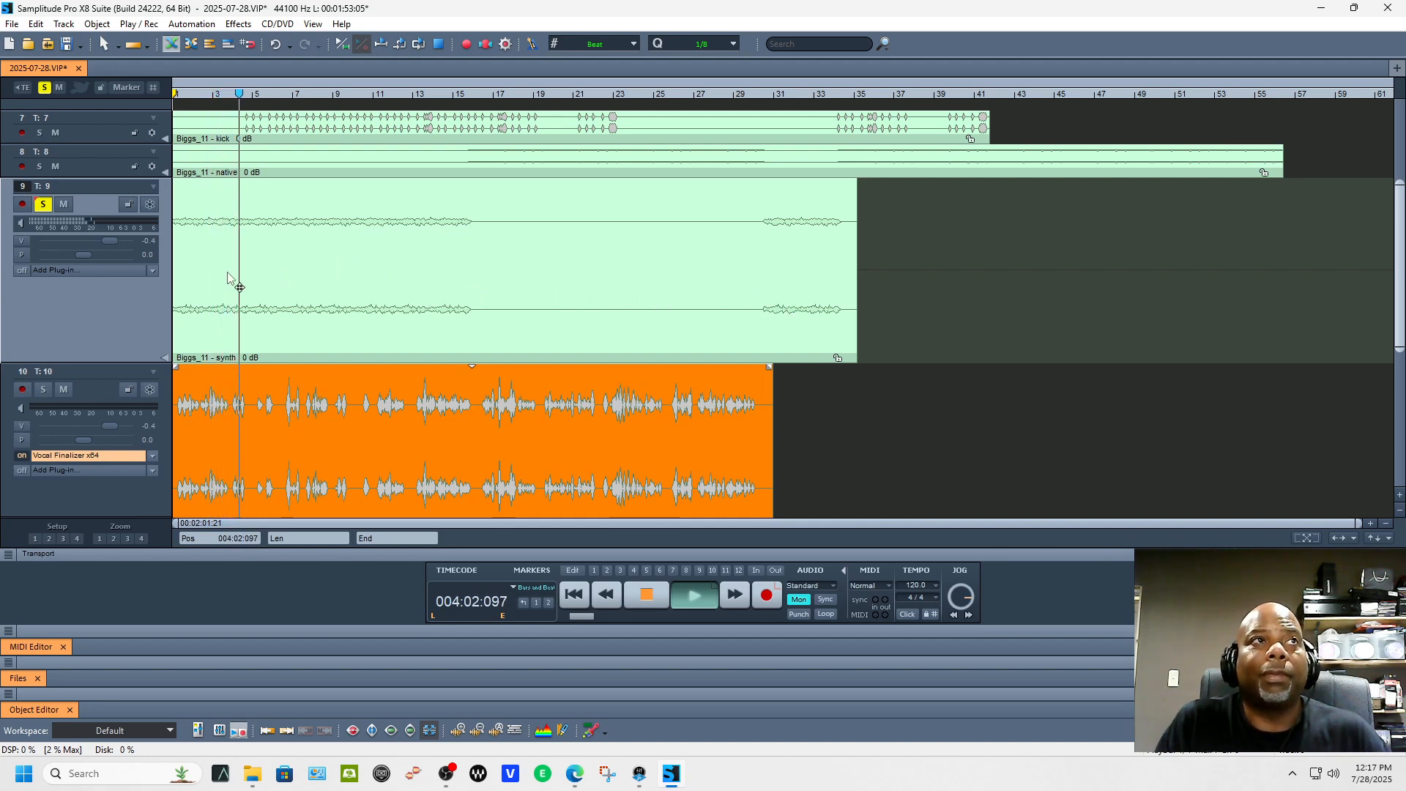
key("space")
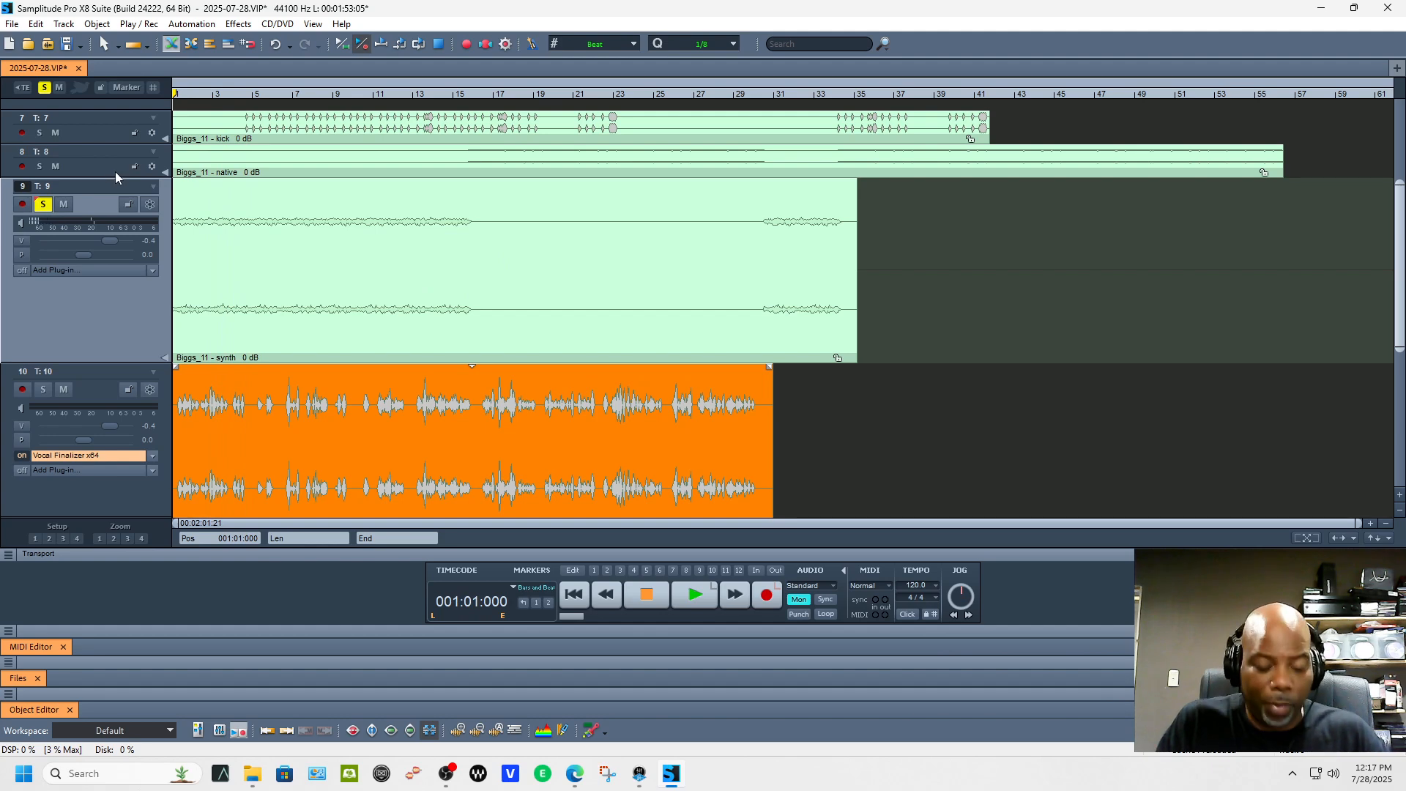
left_click(40, 208)
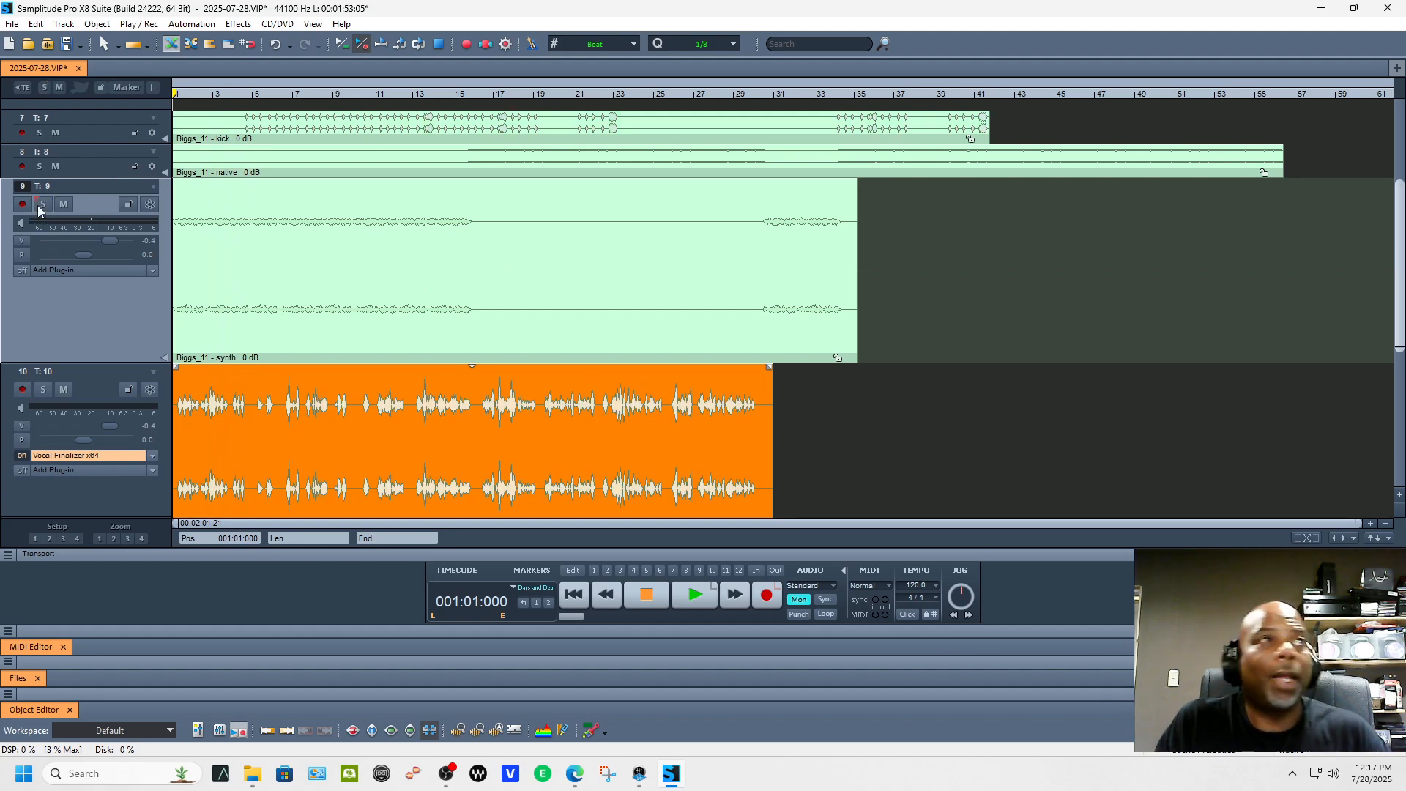
Open the mixer and insert the Audio Plugin Union APU_modernEQ_x64 effect on the master channel.
key("space")
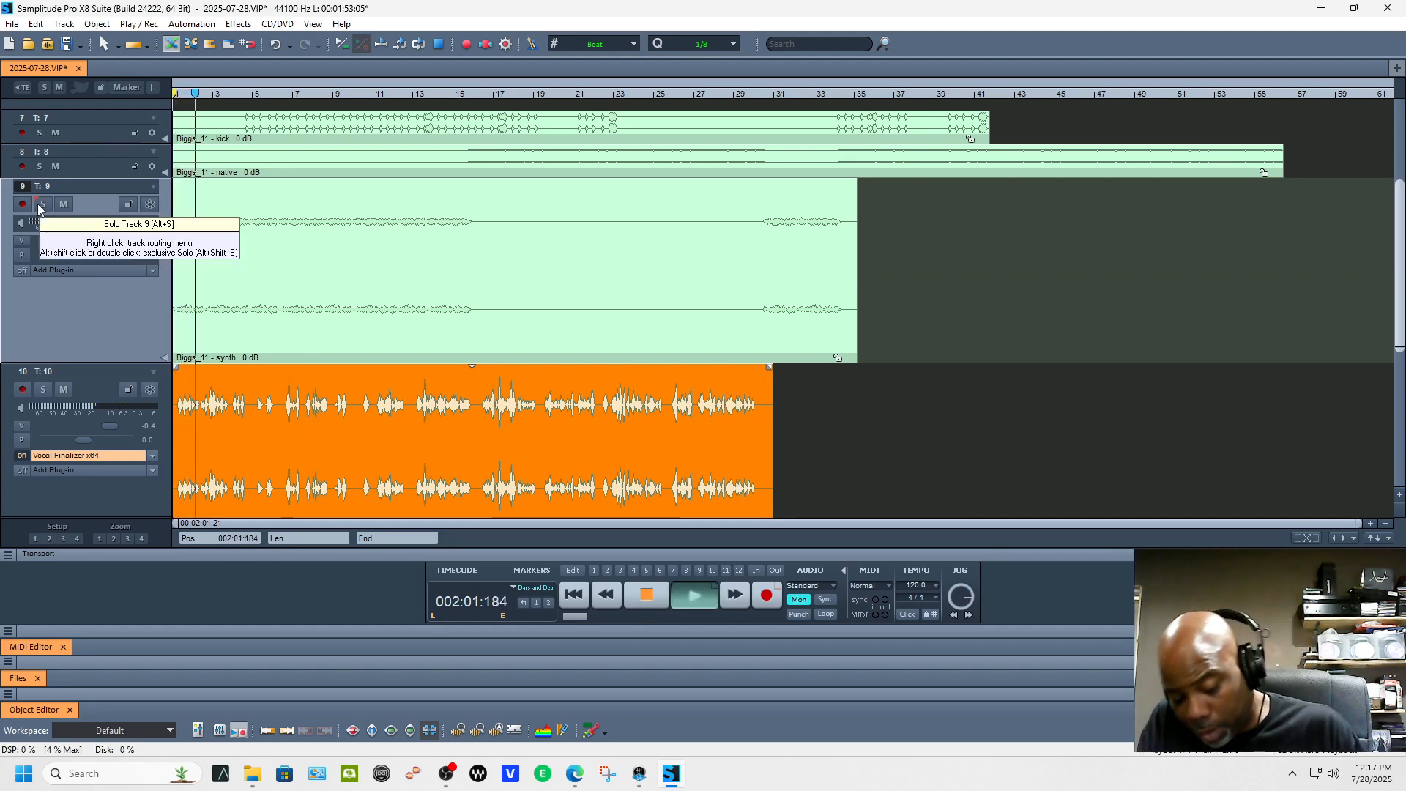
key("m")
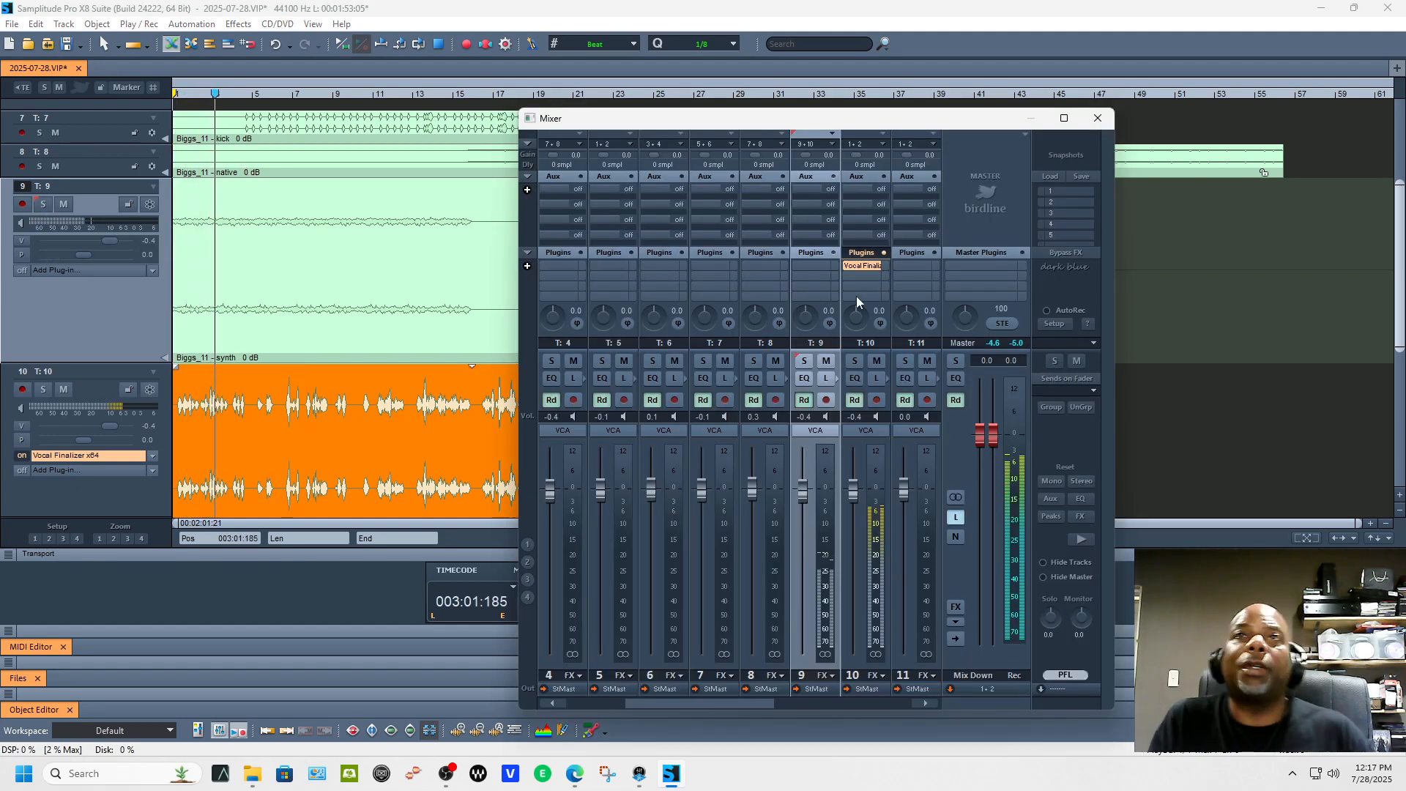
left_click(974, 268)
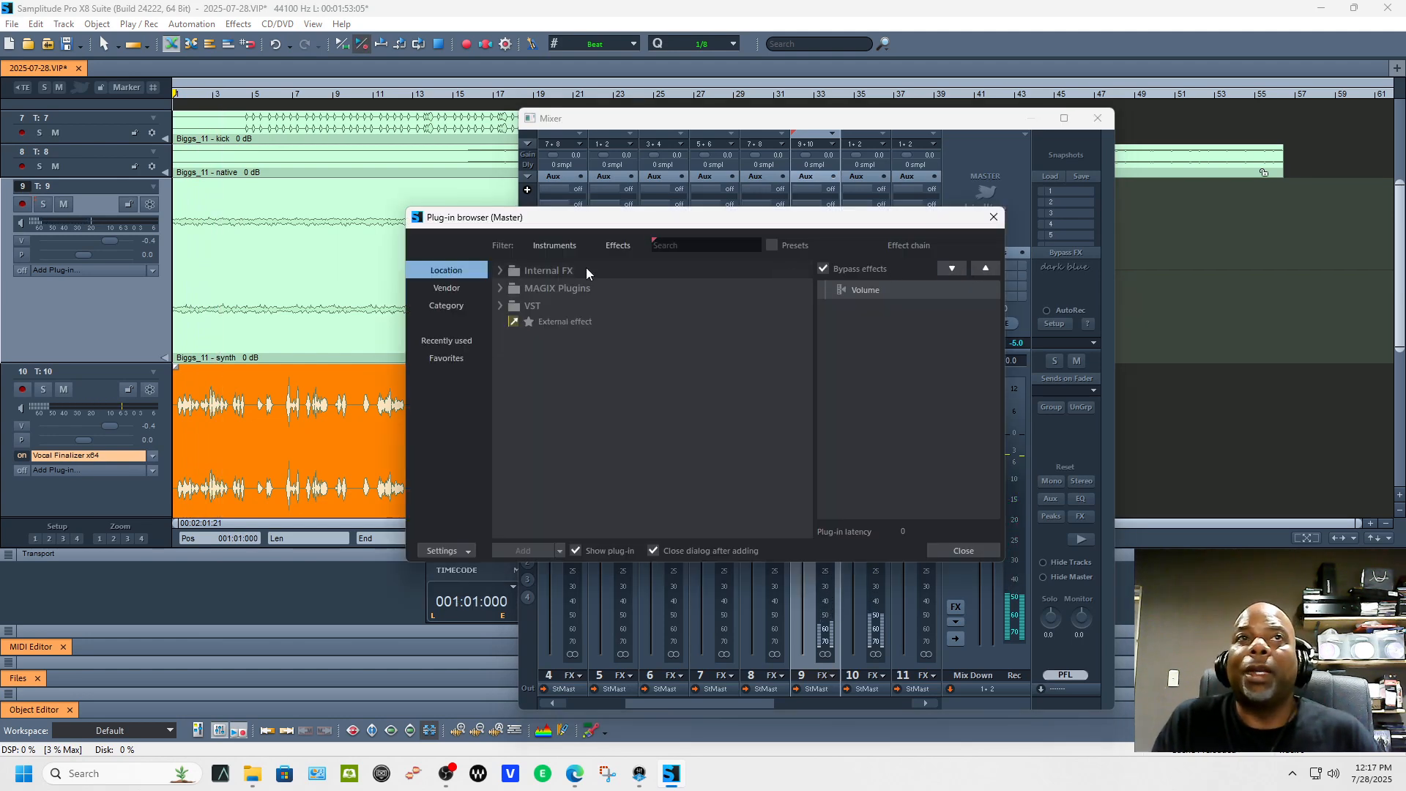
left_click(567, 250)
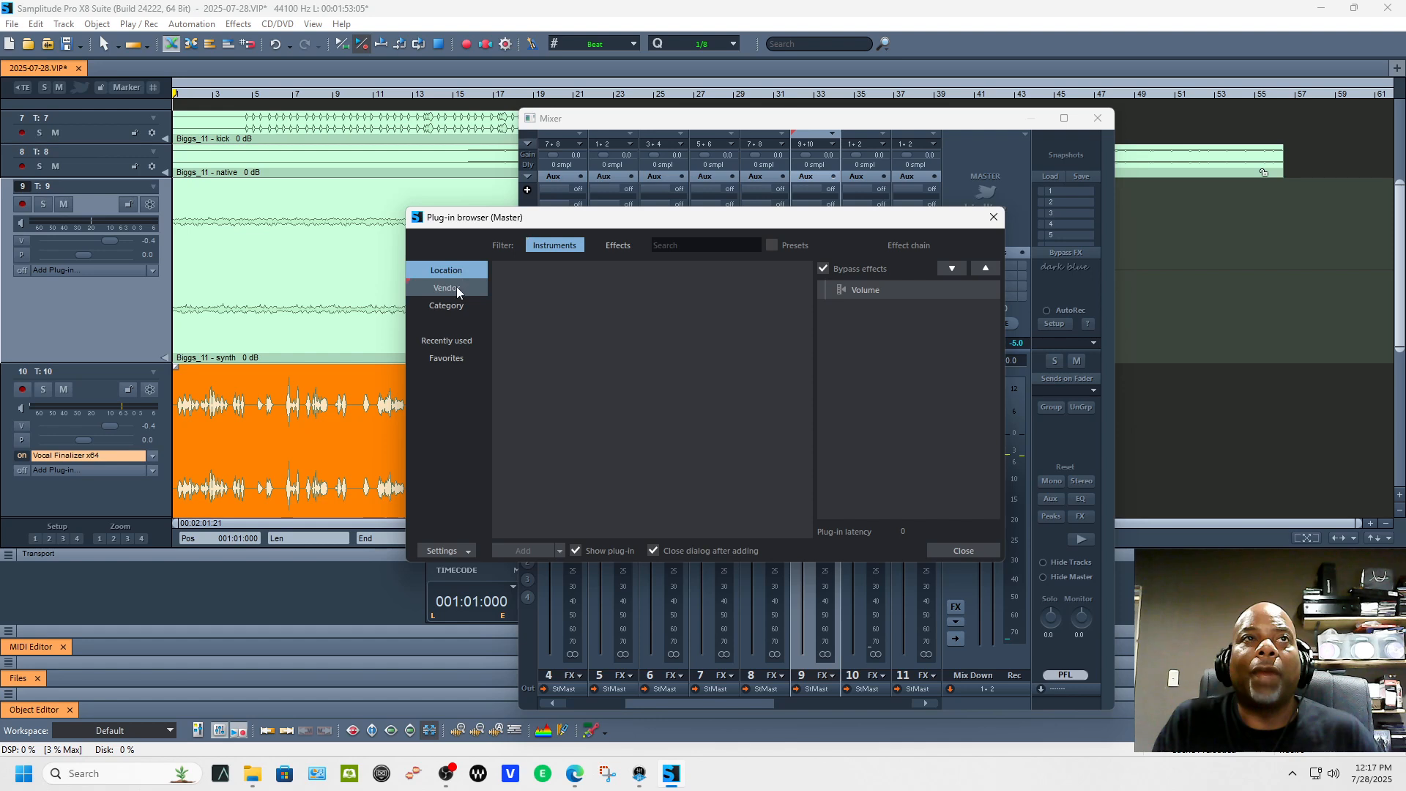
left_click(452, 287)
left_click(546, 244)
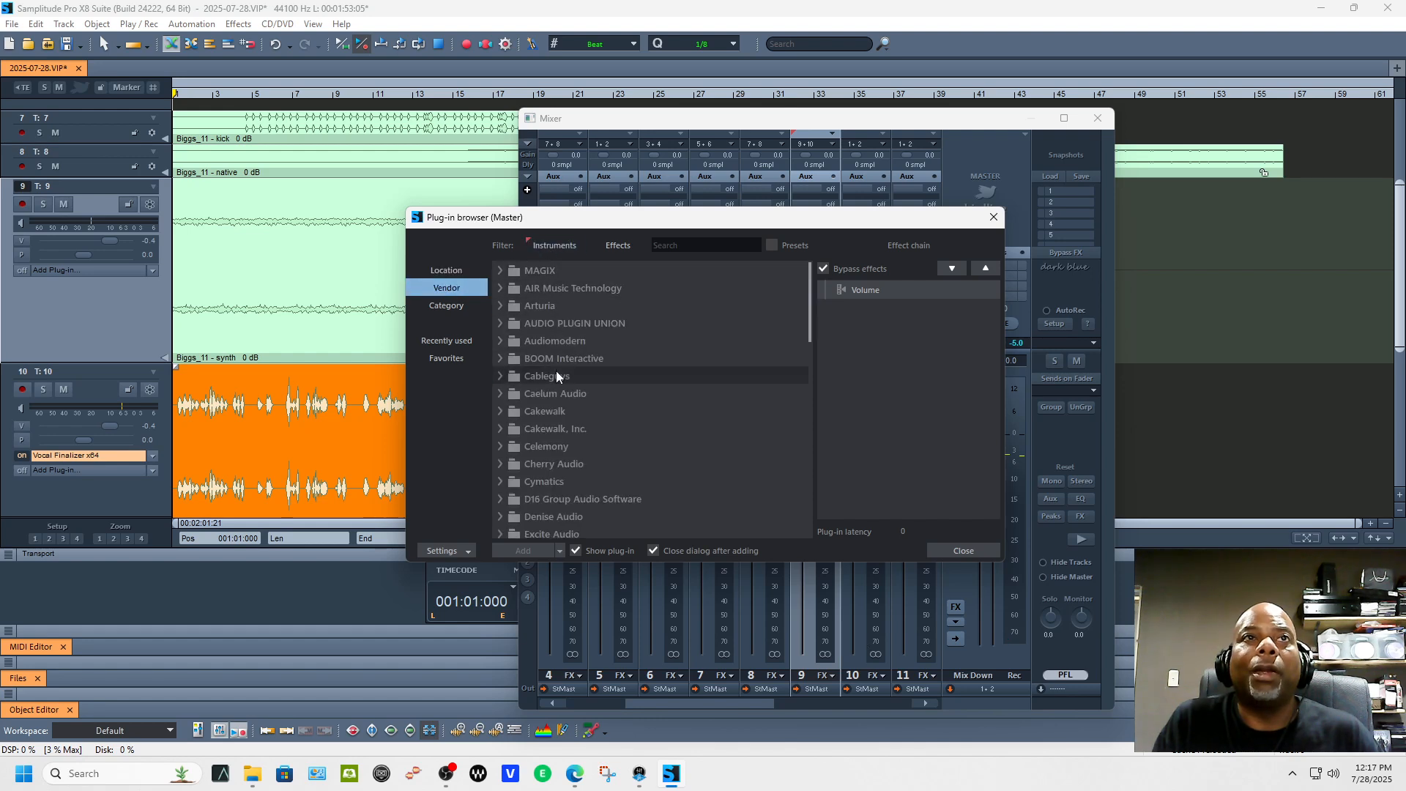
double_click(566, 339)
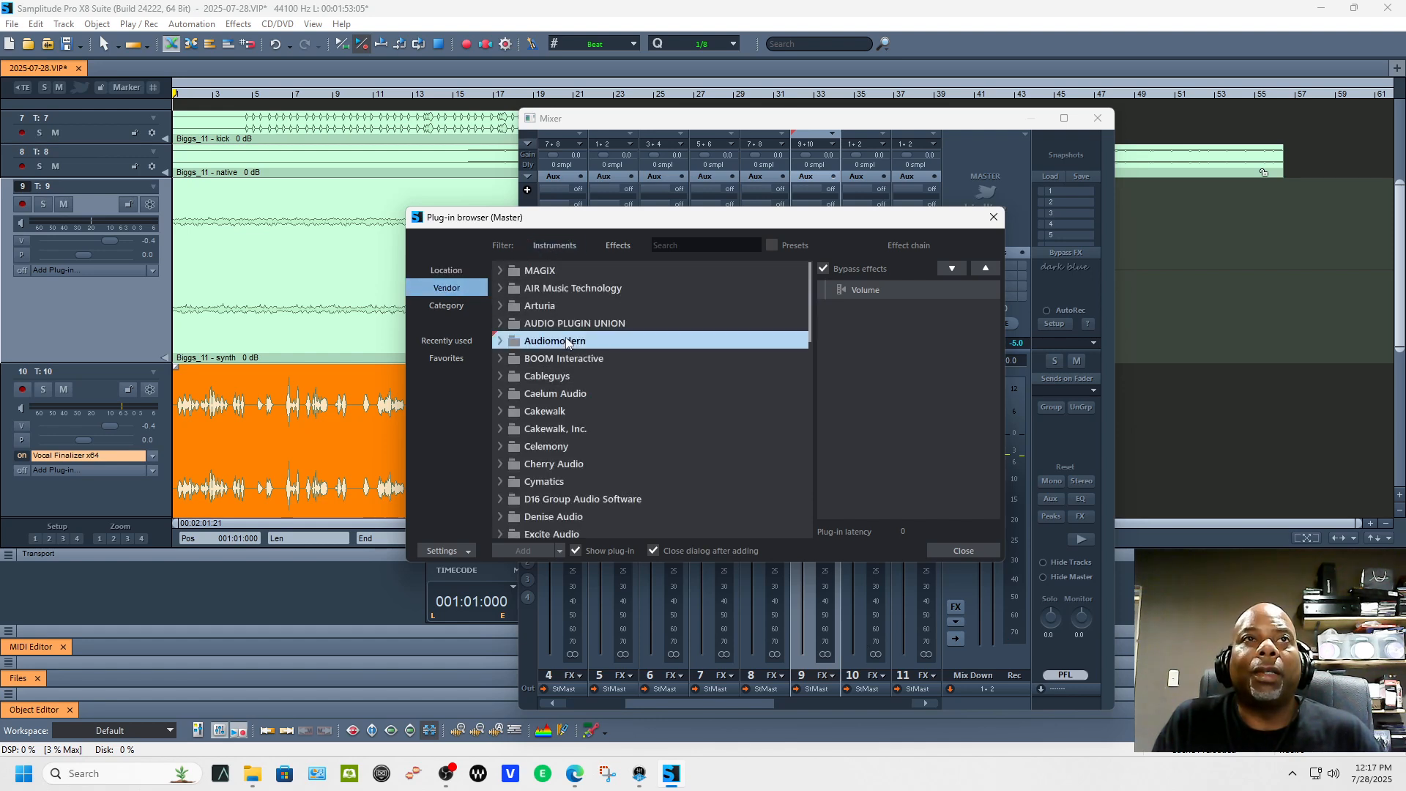
double_click(571, 323)
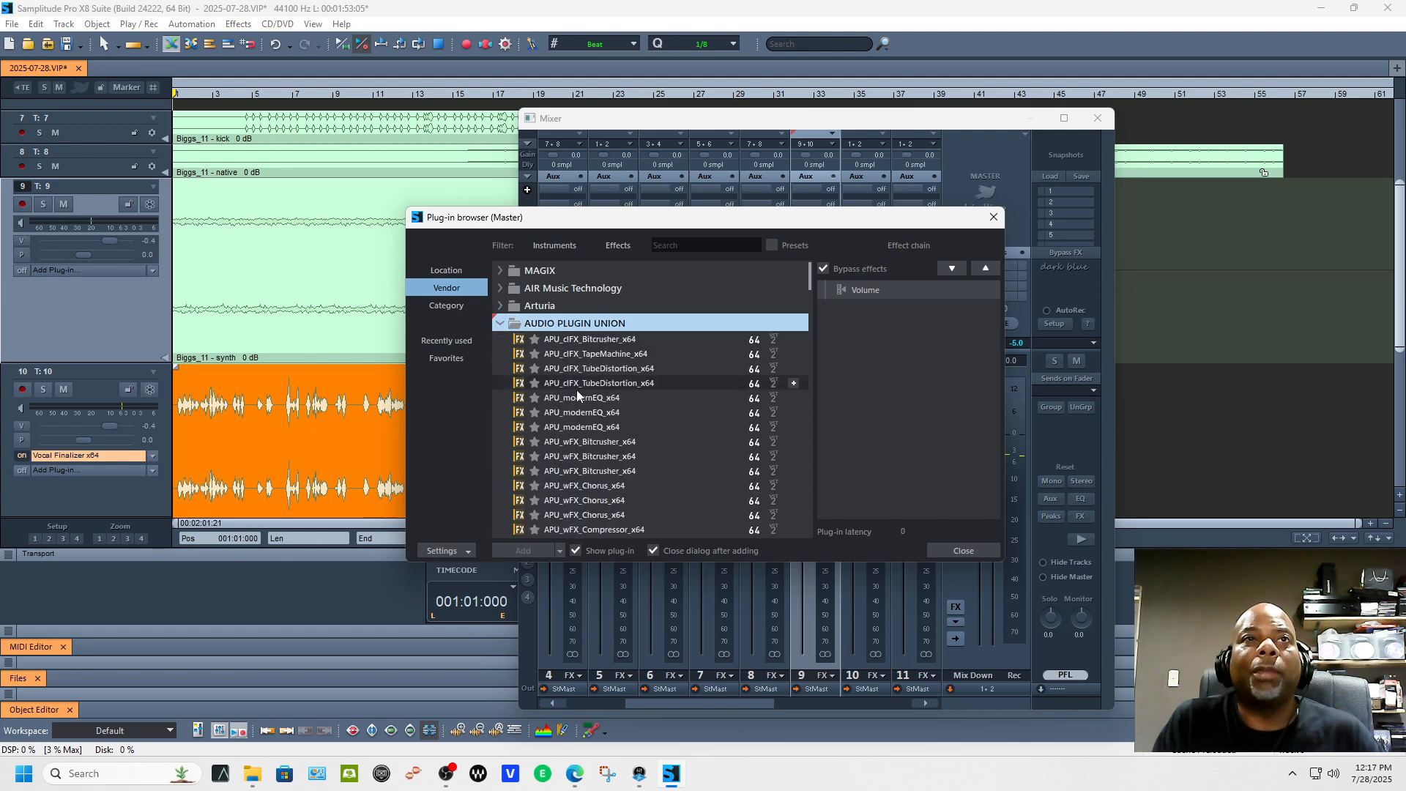
double_click(586, 415)
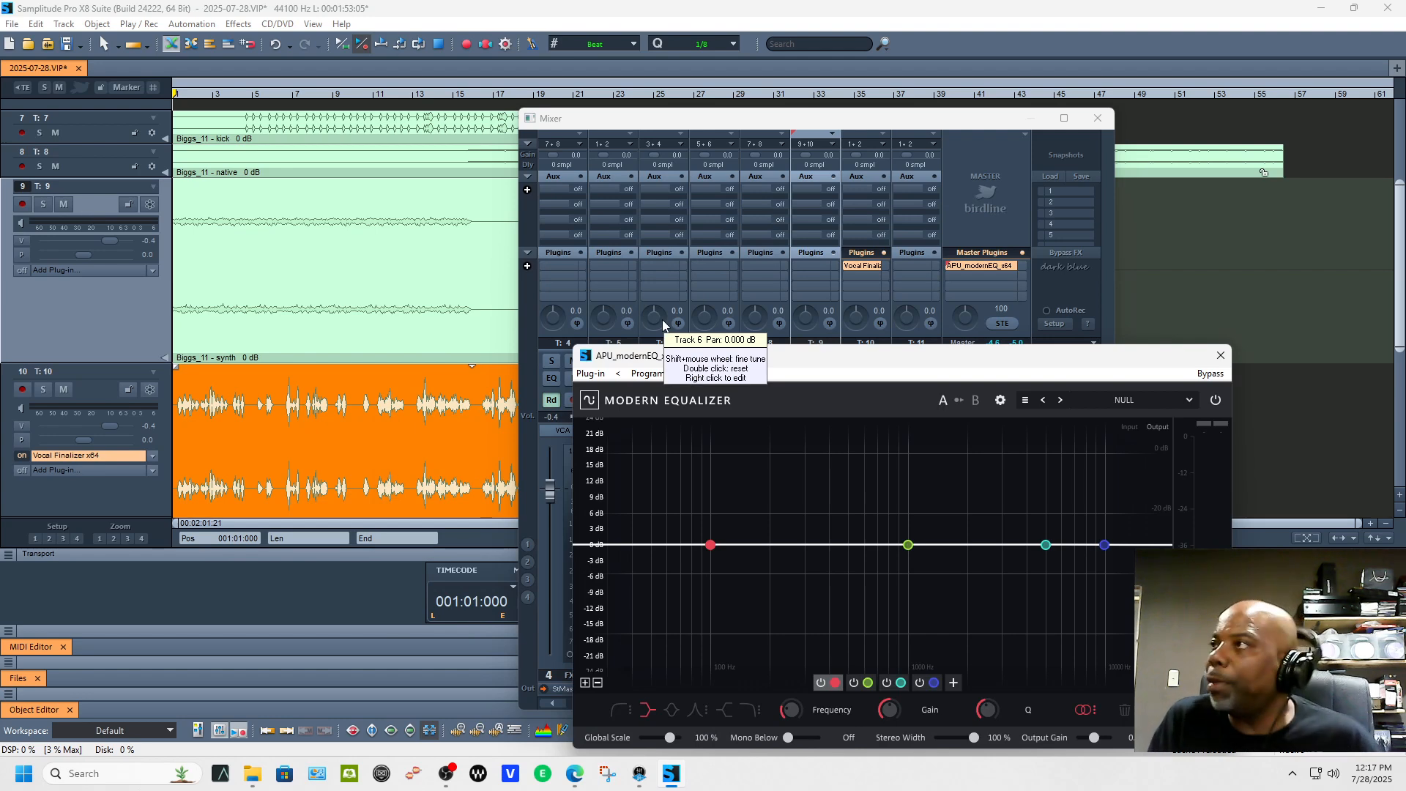
Play the mix and try lowering the Modern Equalizer's red low-shelf band to about -1.9 dB near 100 Hz.
key("space")
left_click_drag(904, 357, 634, 245)
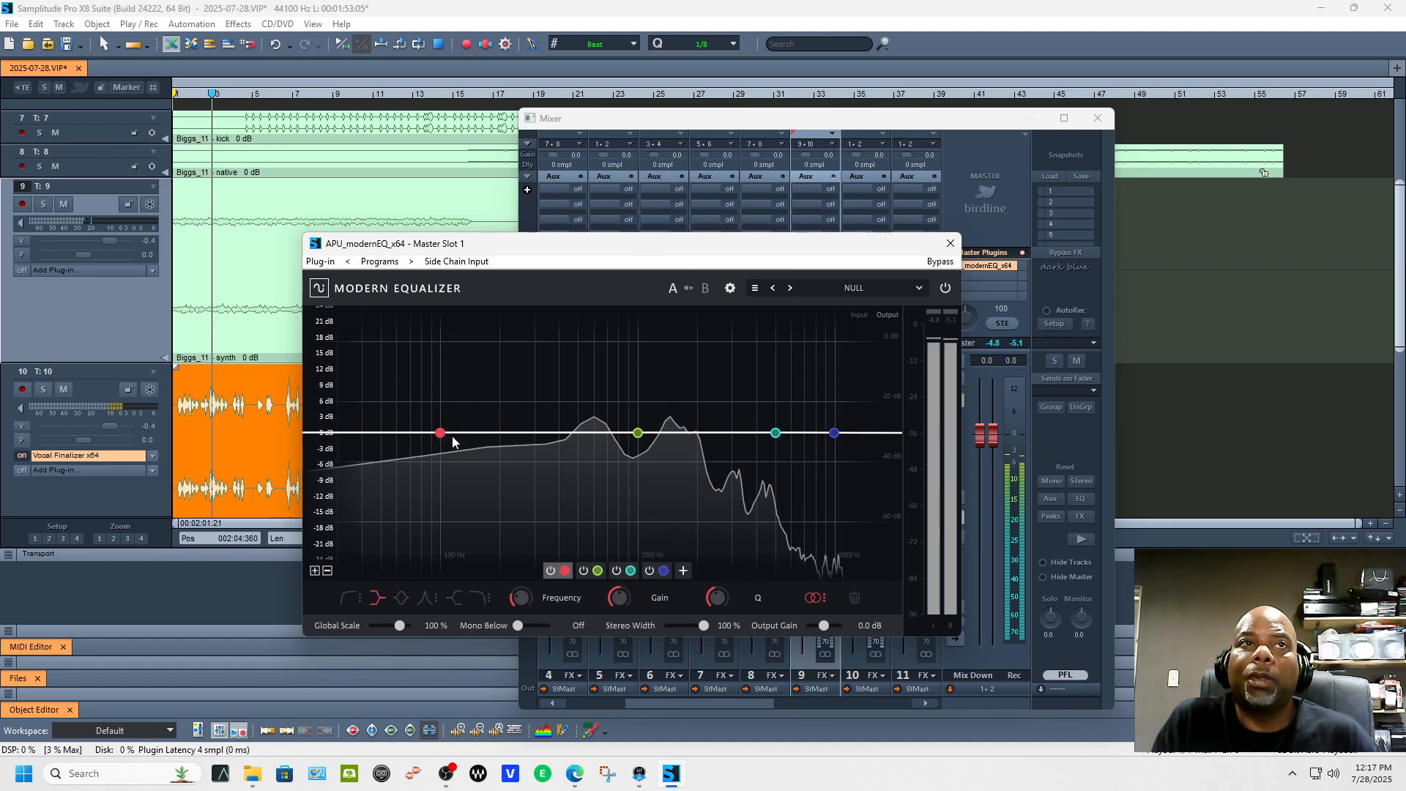
left_click_drag(437, 437, 438, 448)
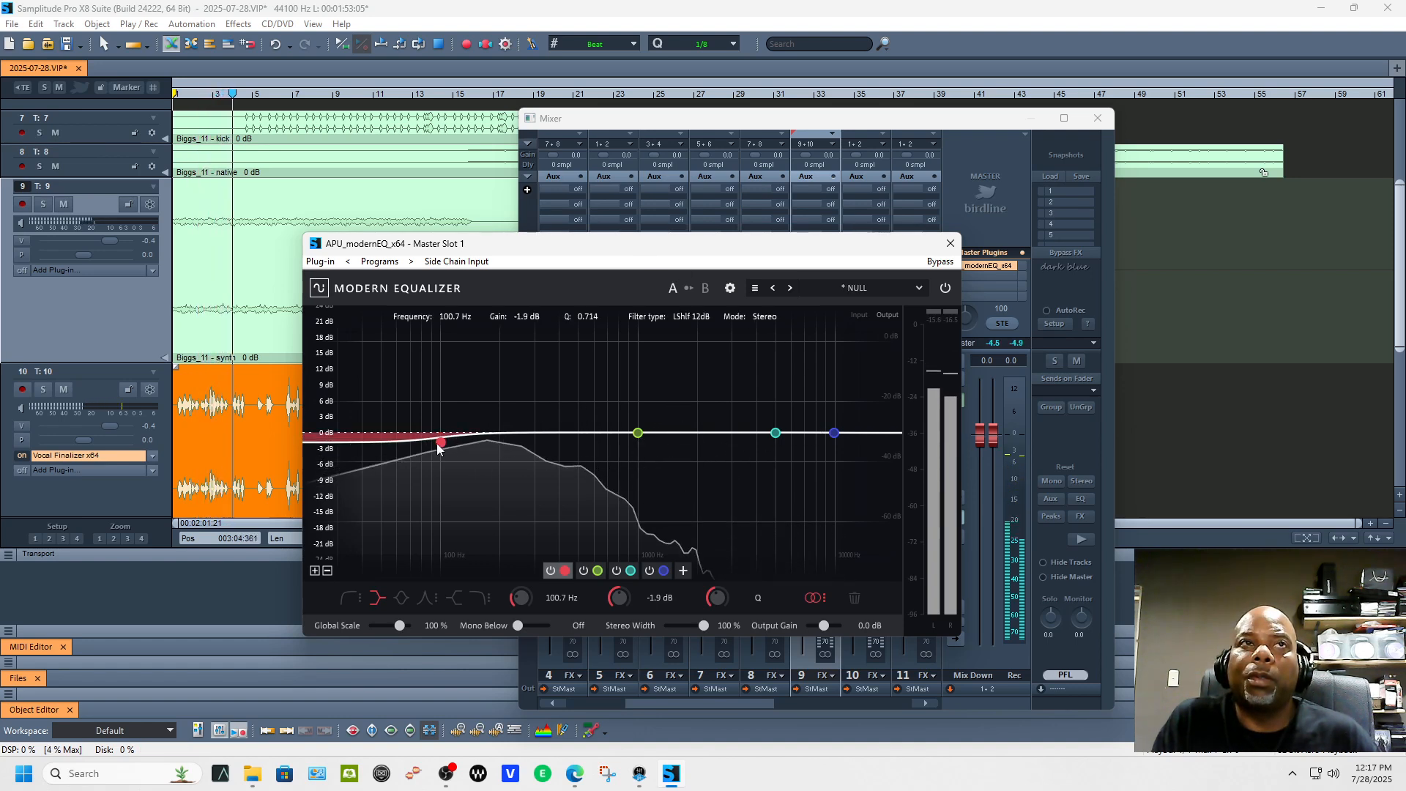
Audition the Modern Equalizer presets one after another during playback and load TrebleBoost.
left_click(790, 289)
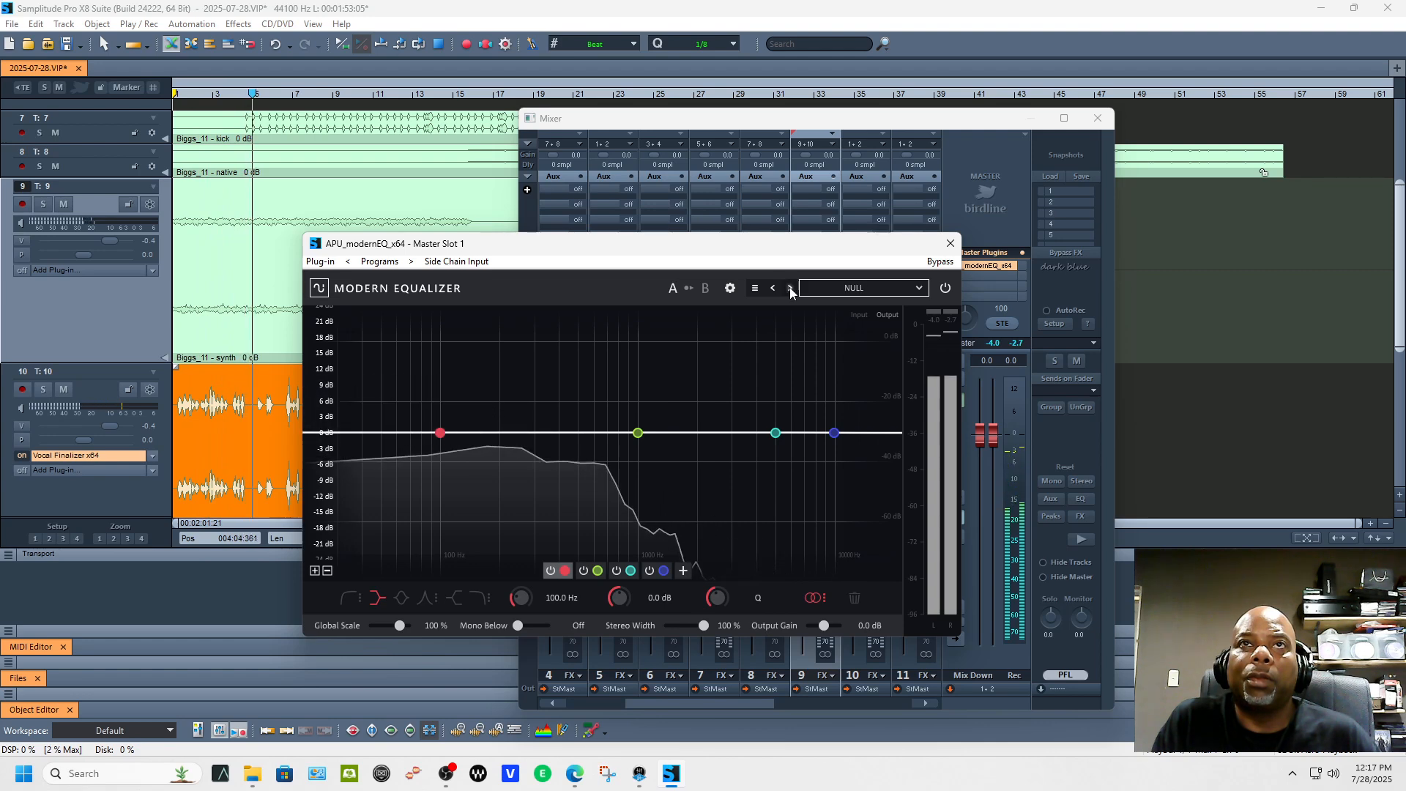
left_click(790, 290)
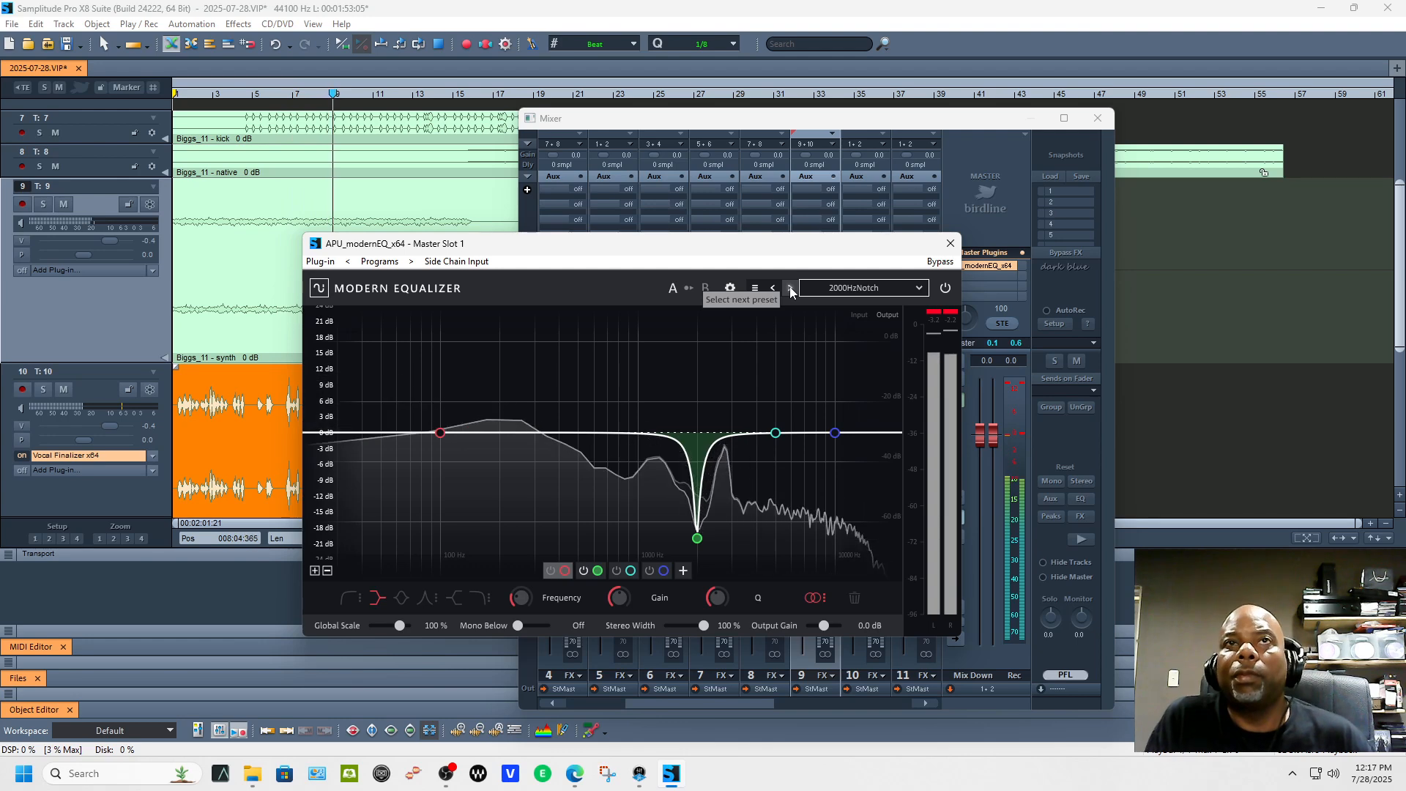
left_click(790, 288)
left_click(790, 287)
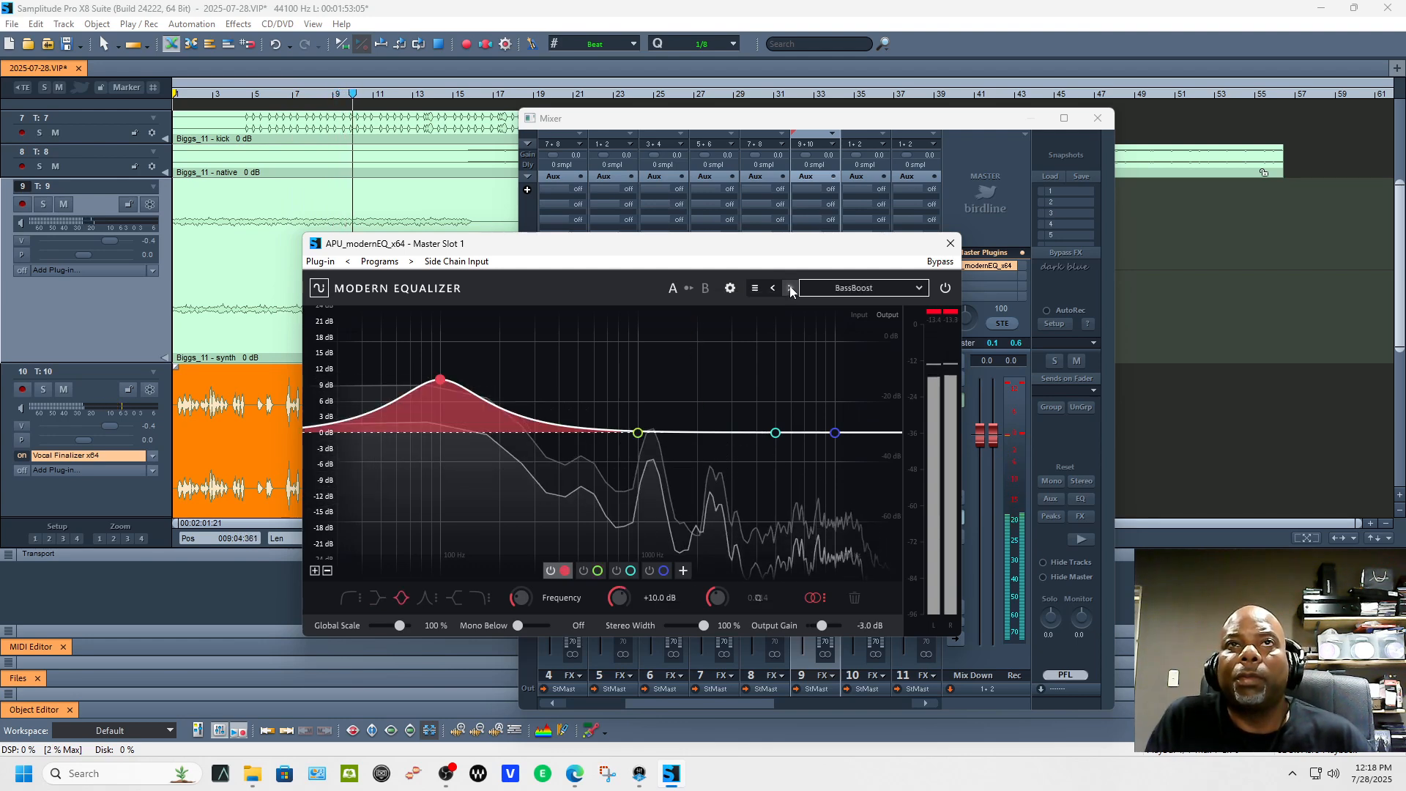
left_click(790, 287)
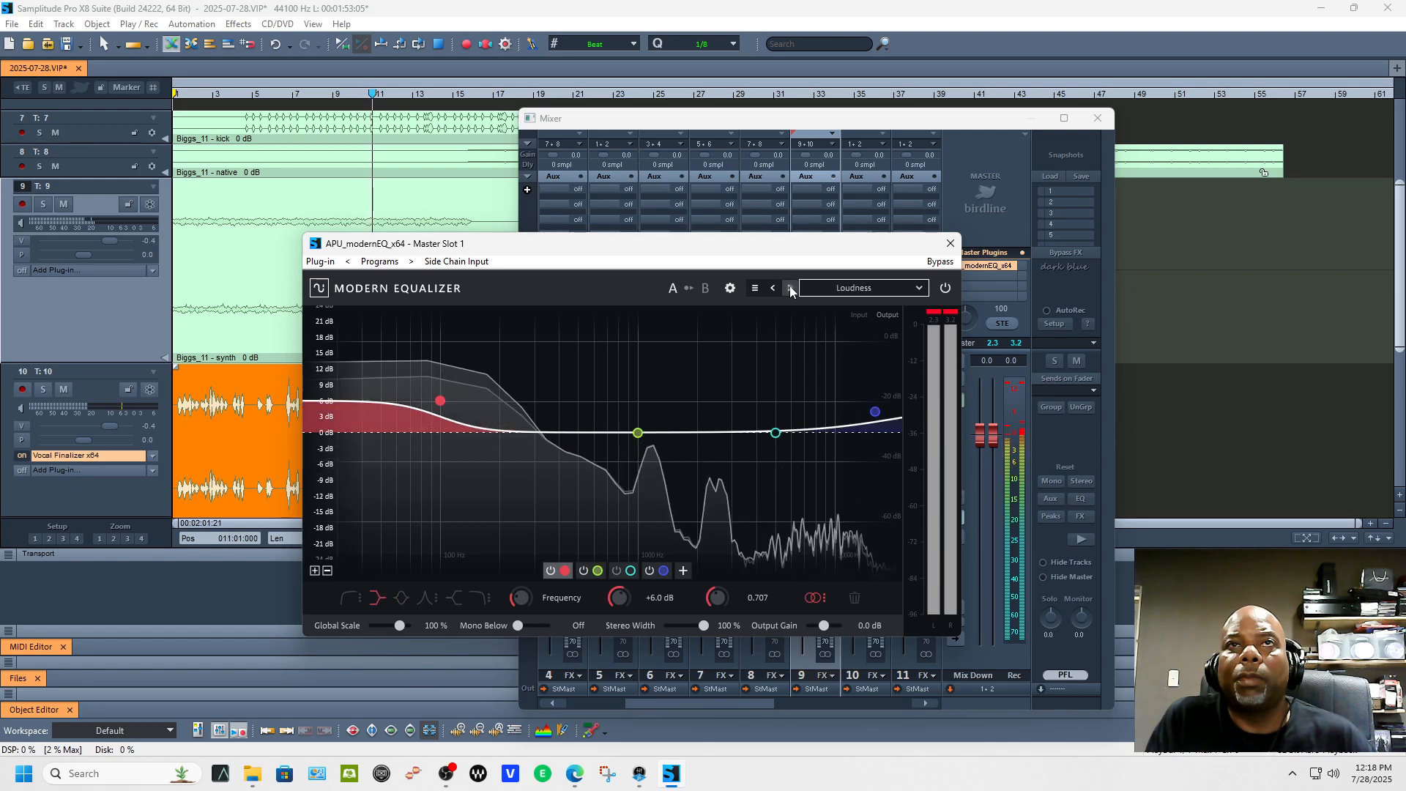
left_click(791, 288)
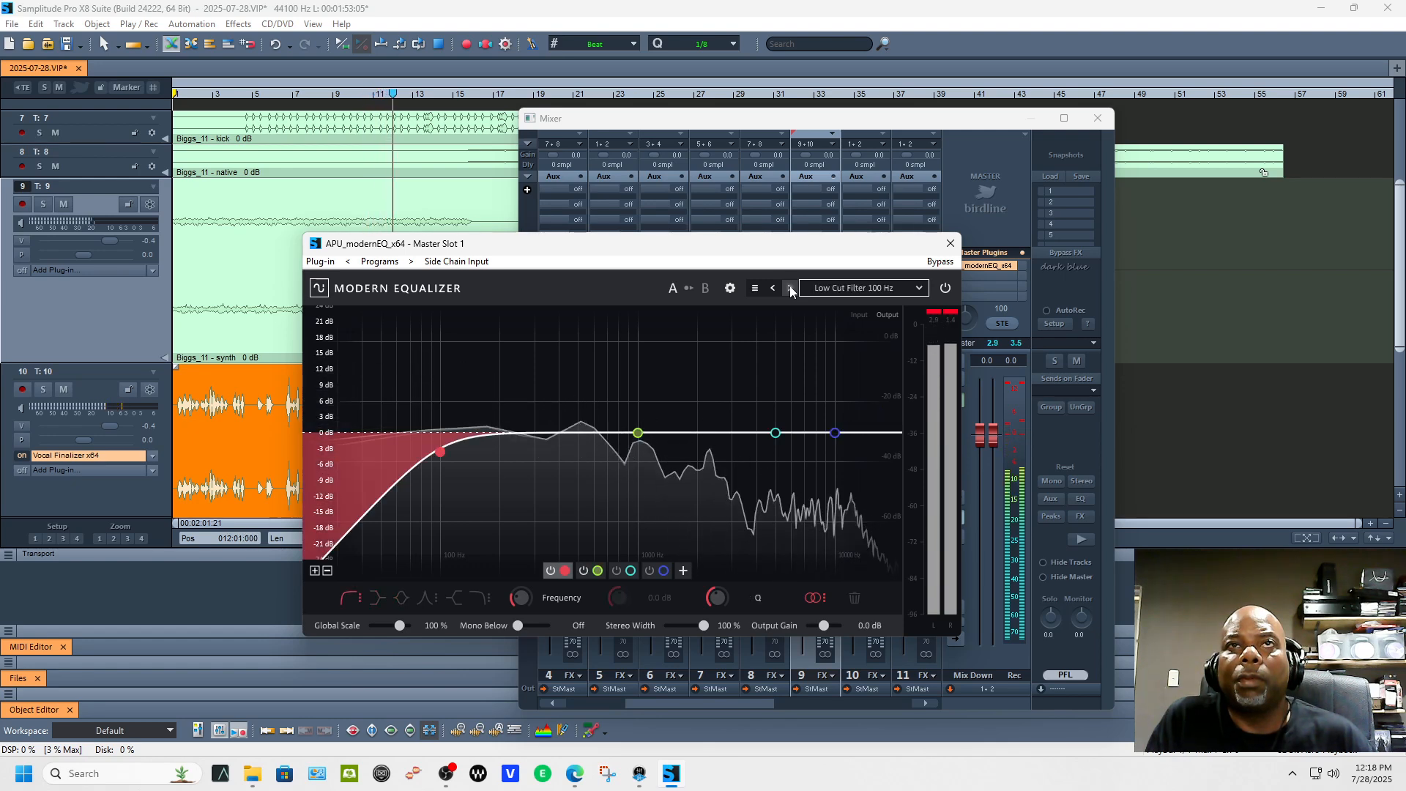
left_click(791, 288)
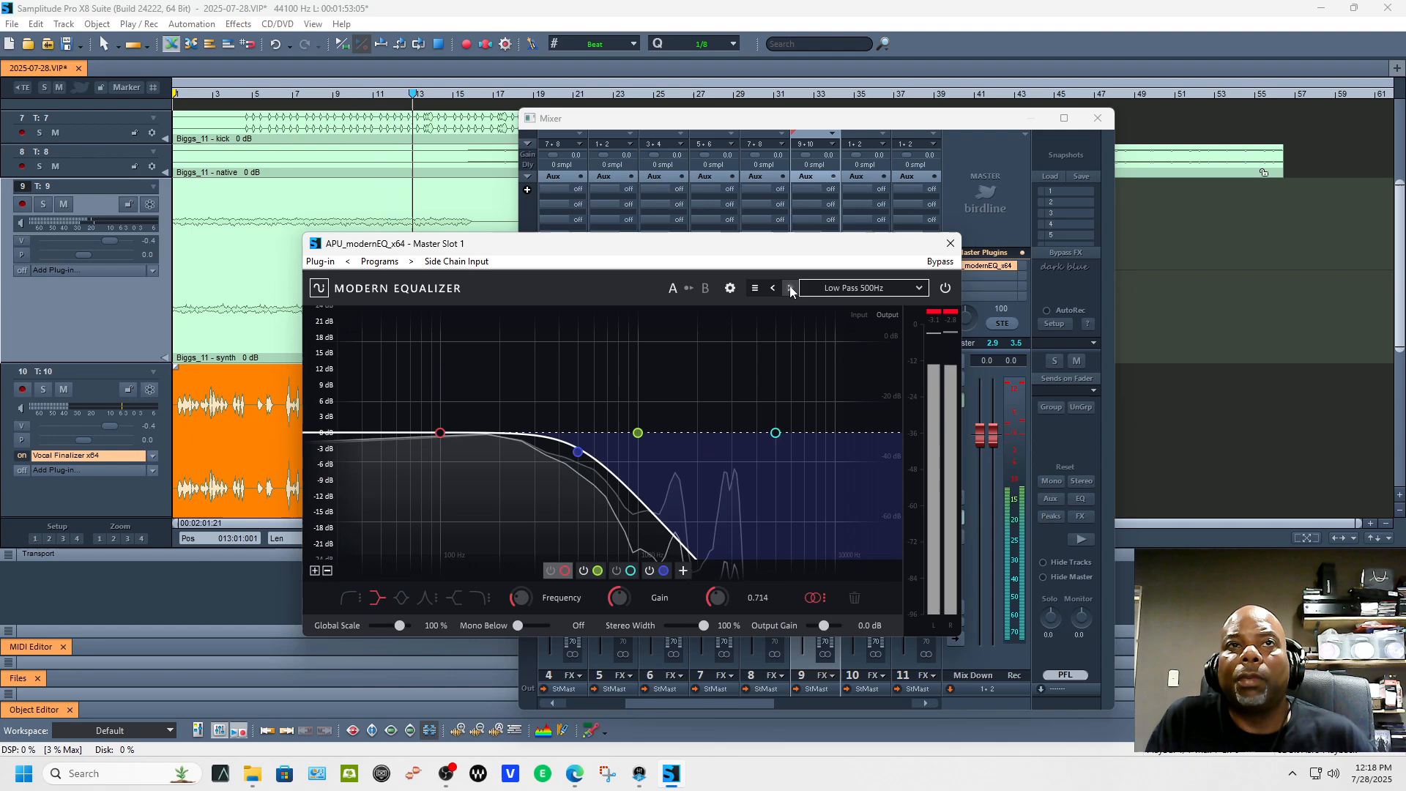
left_click(791, 288)
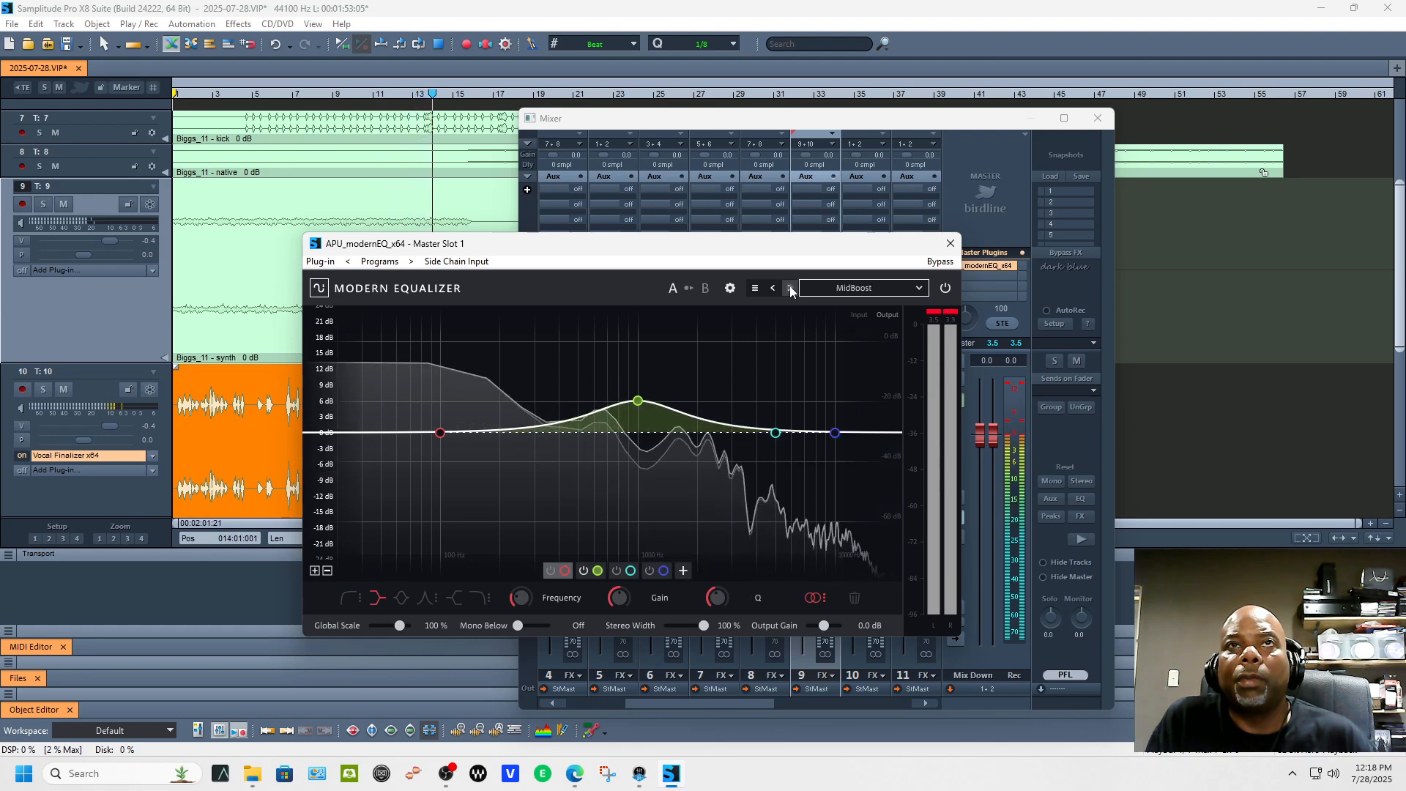
left_click(790, 288)
left_click(791, 287)
left_click(791, 287)
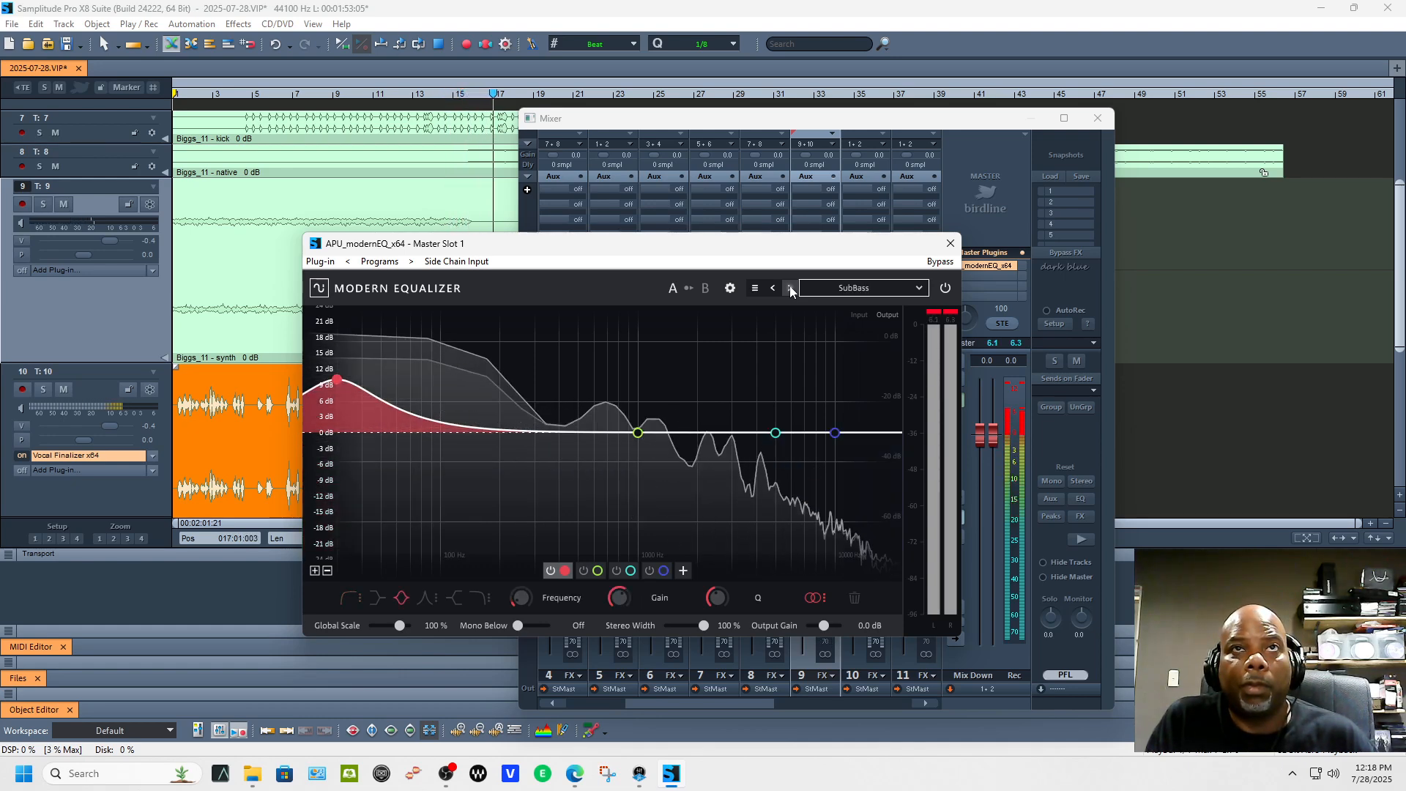
left_click(791, 288)
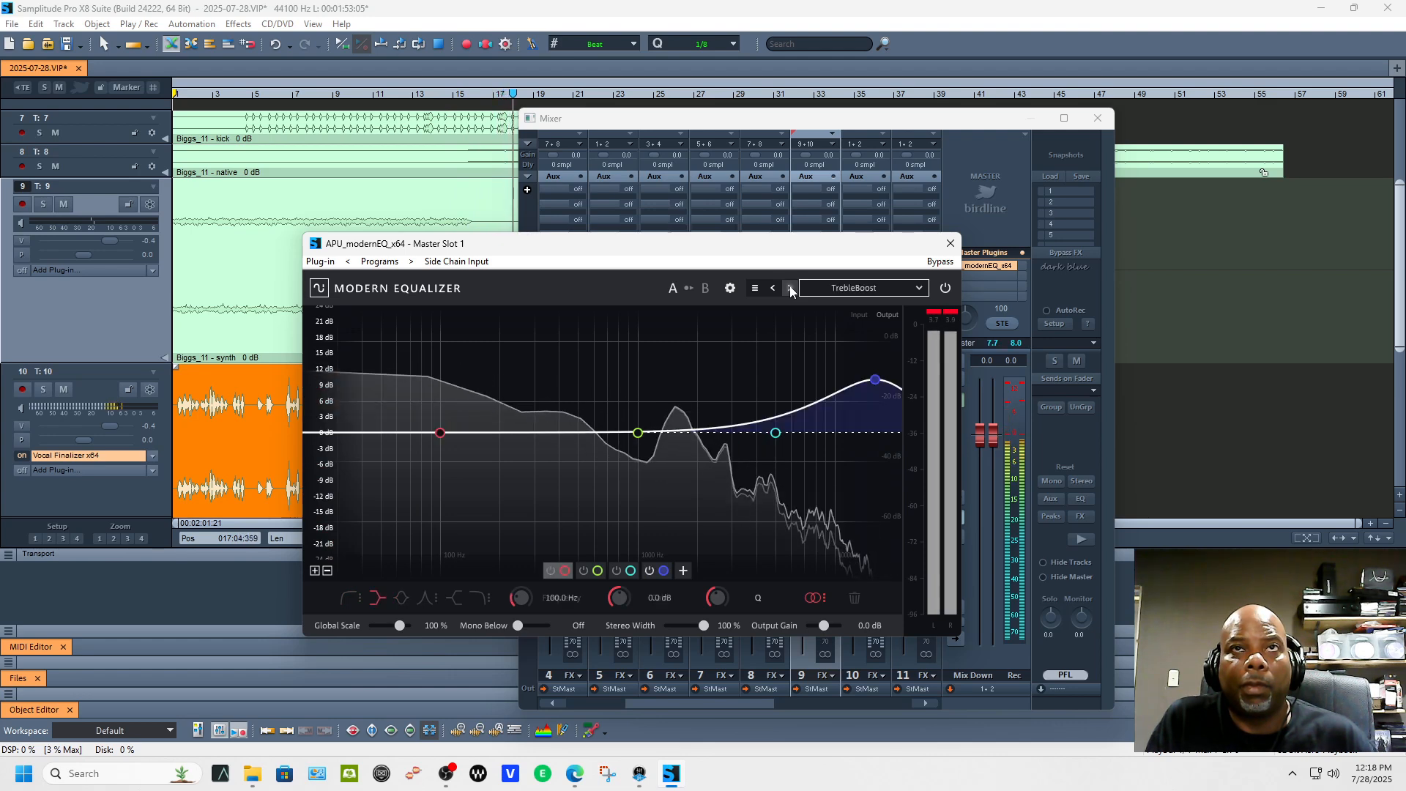
Lower the red low-shelf band, set the blue band to +2.1 dB at 14.3 kHz, the teal to -2.6 dB, and the green to -5.9 dB.
mouse_move(440, 436)
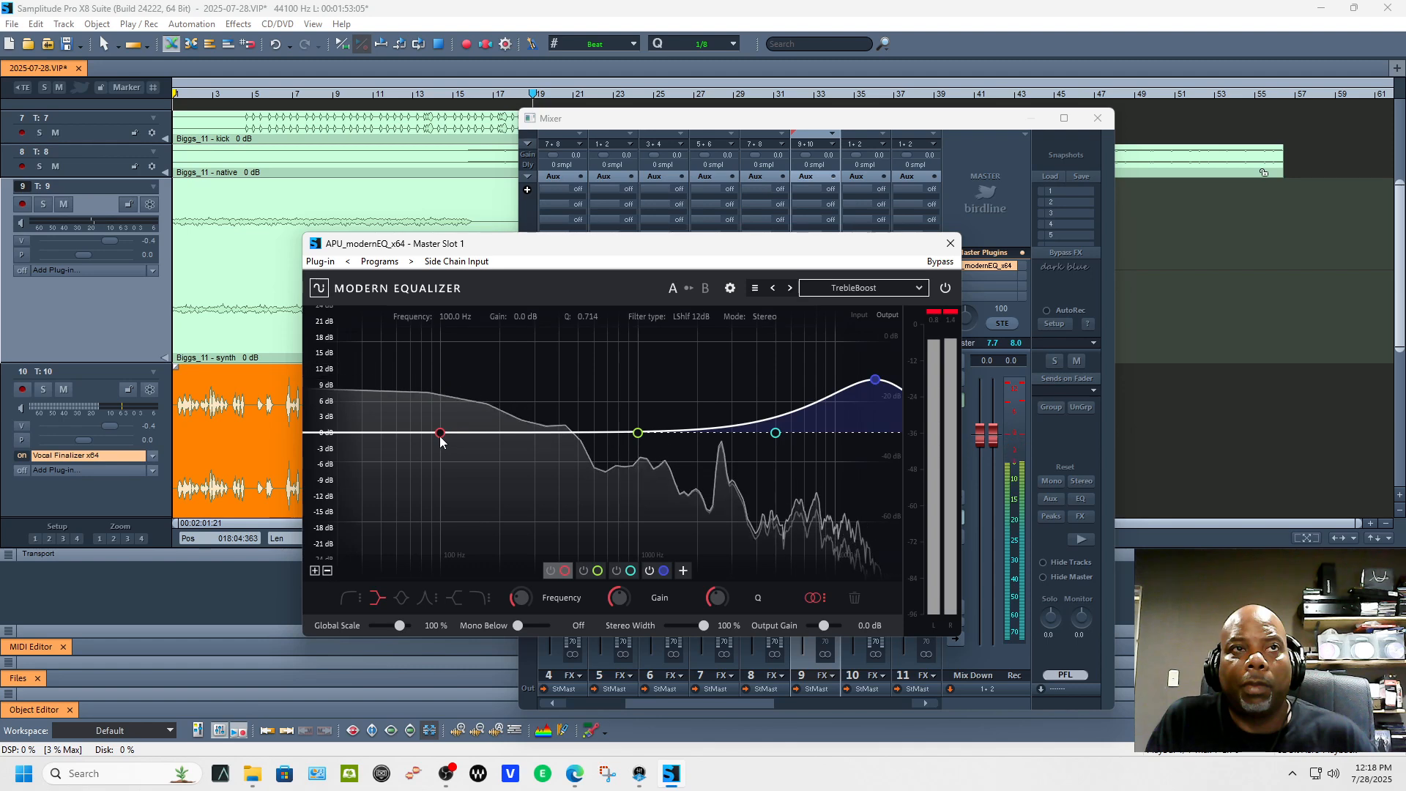
left_click_drag(440, 436, 442, 485)
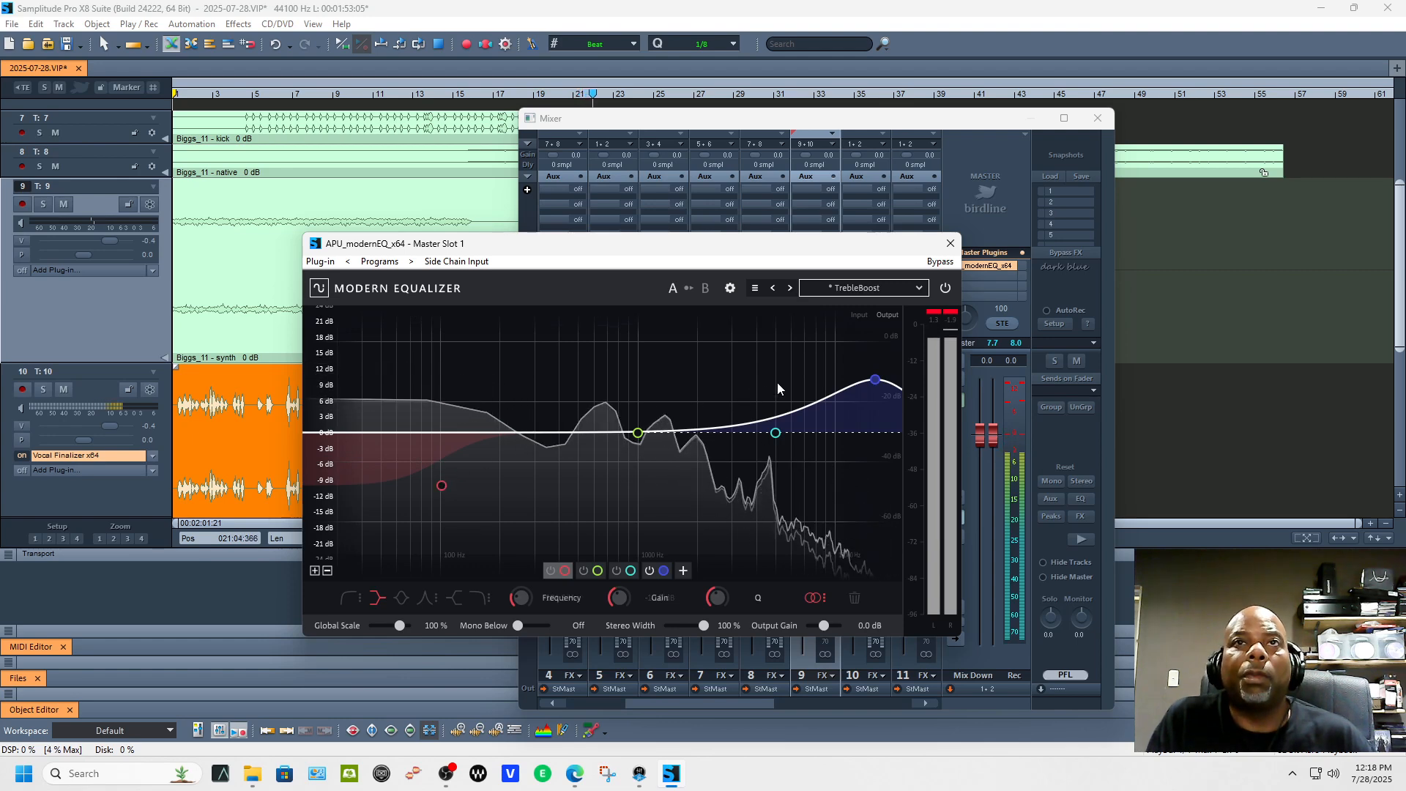
left_click_drag(875, 379, 866, 421)
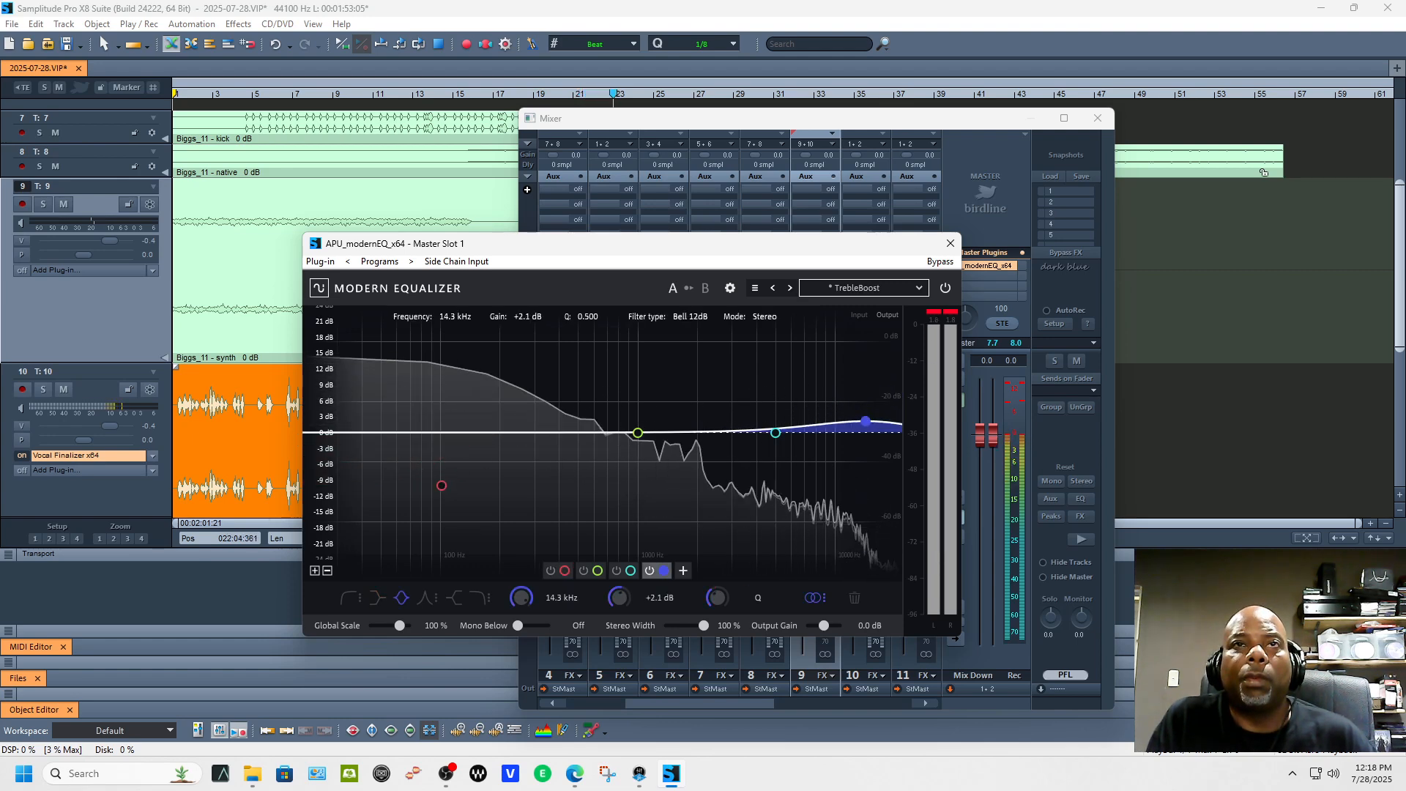
left_click_drag(775, 433, 774, 446)
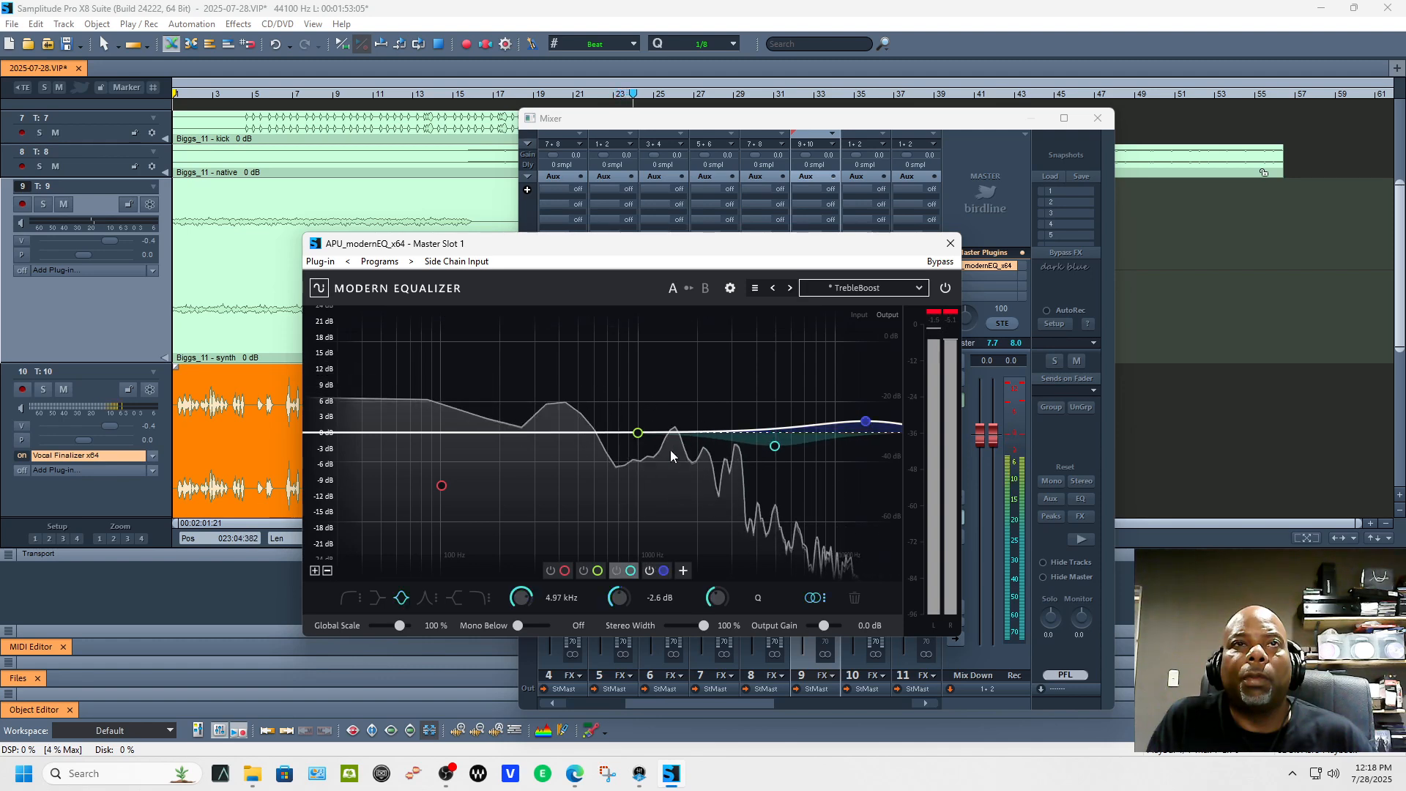
left_click_drag(638, 433, 635, 464)
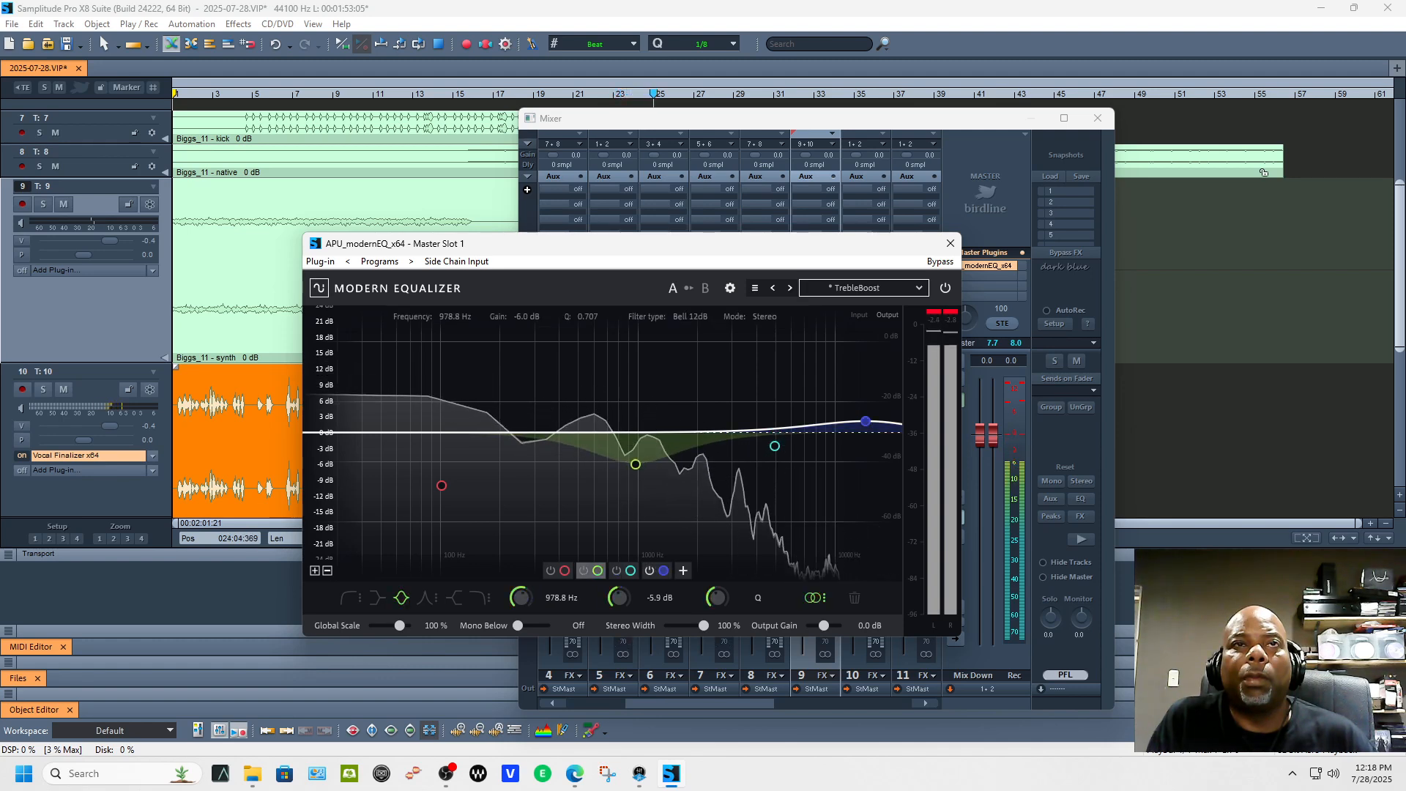
Shift the teal band lower in frequency at about -6 dB, cut the blue treble band to about -7 dB, and close the equalizer and mixer.
left_click_drag(775, 446, 696, 464)
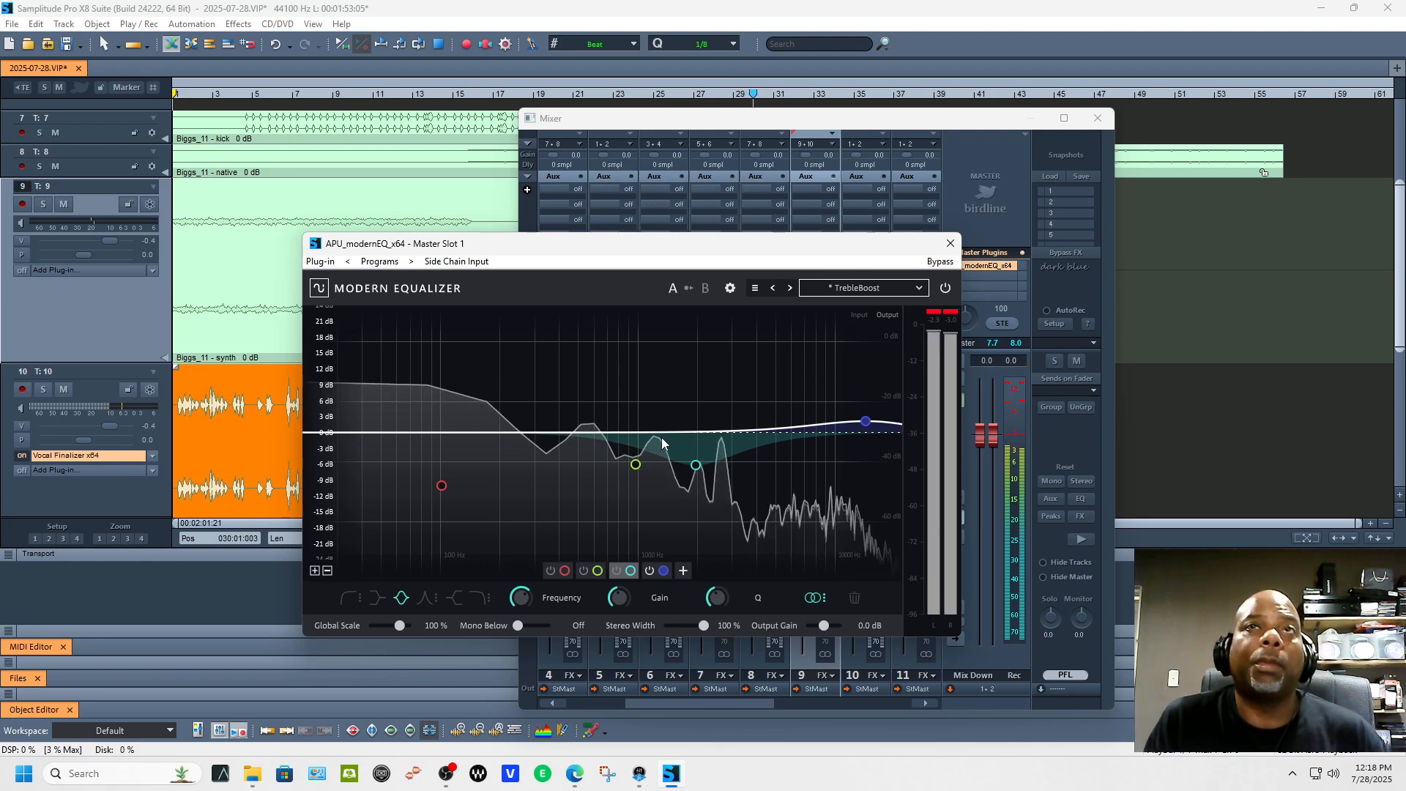
left_click_drag(869, 424, 879, 472)
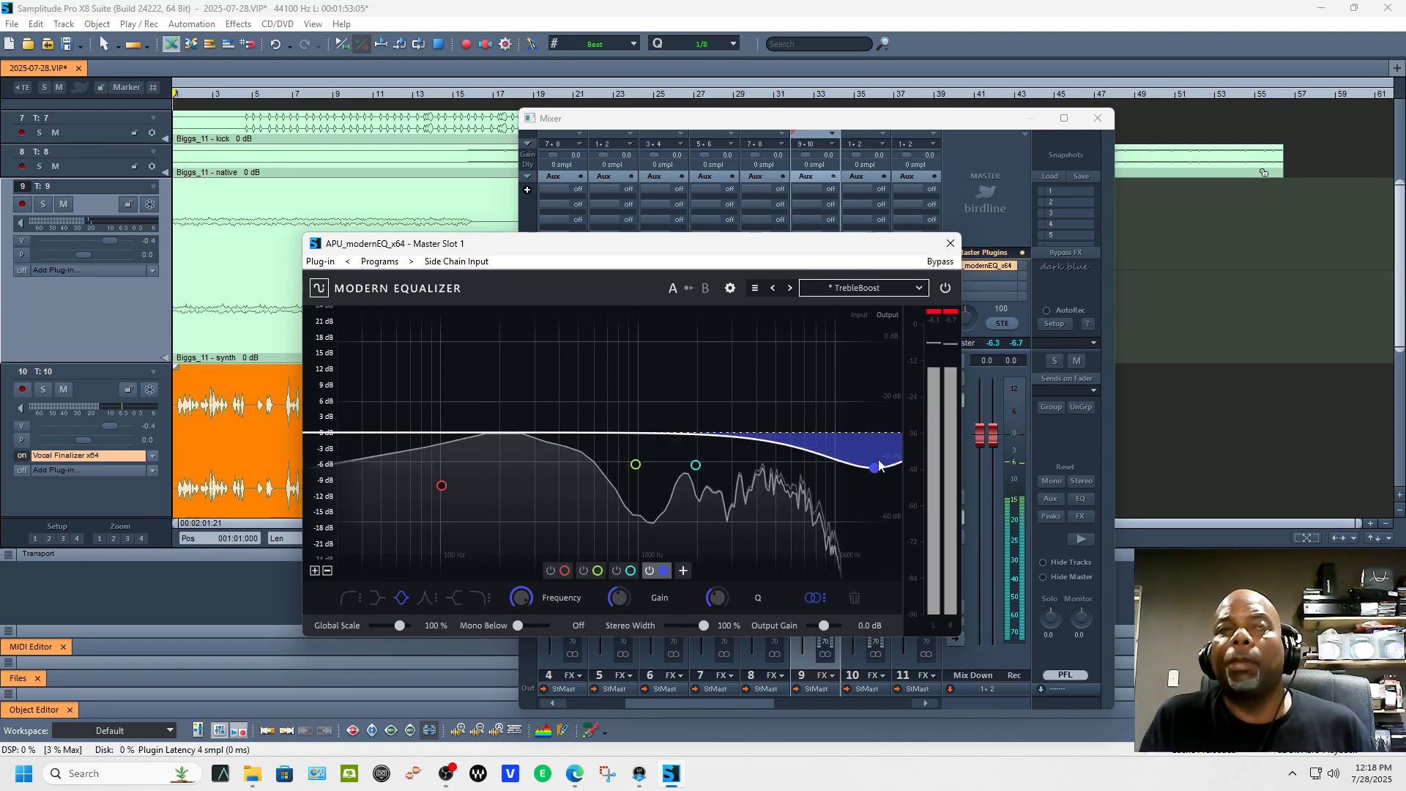
key("space")
left_click(950, 243)
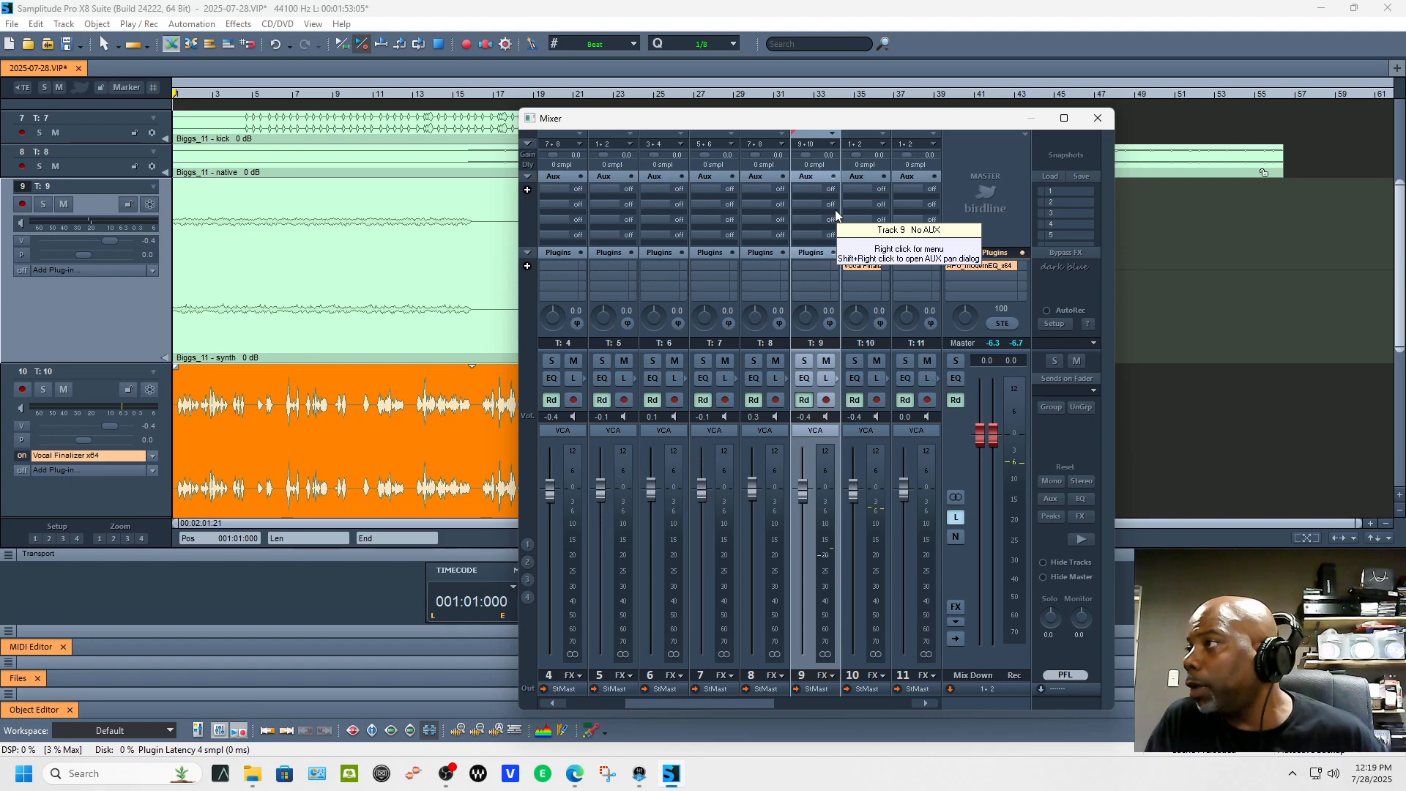
left_click(1098, 119)
Play the arrangement with the upper tracks in view and jump playback ahead to about bar 21.
scroll(1035, 324, "up", 3)
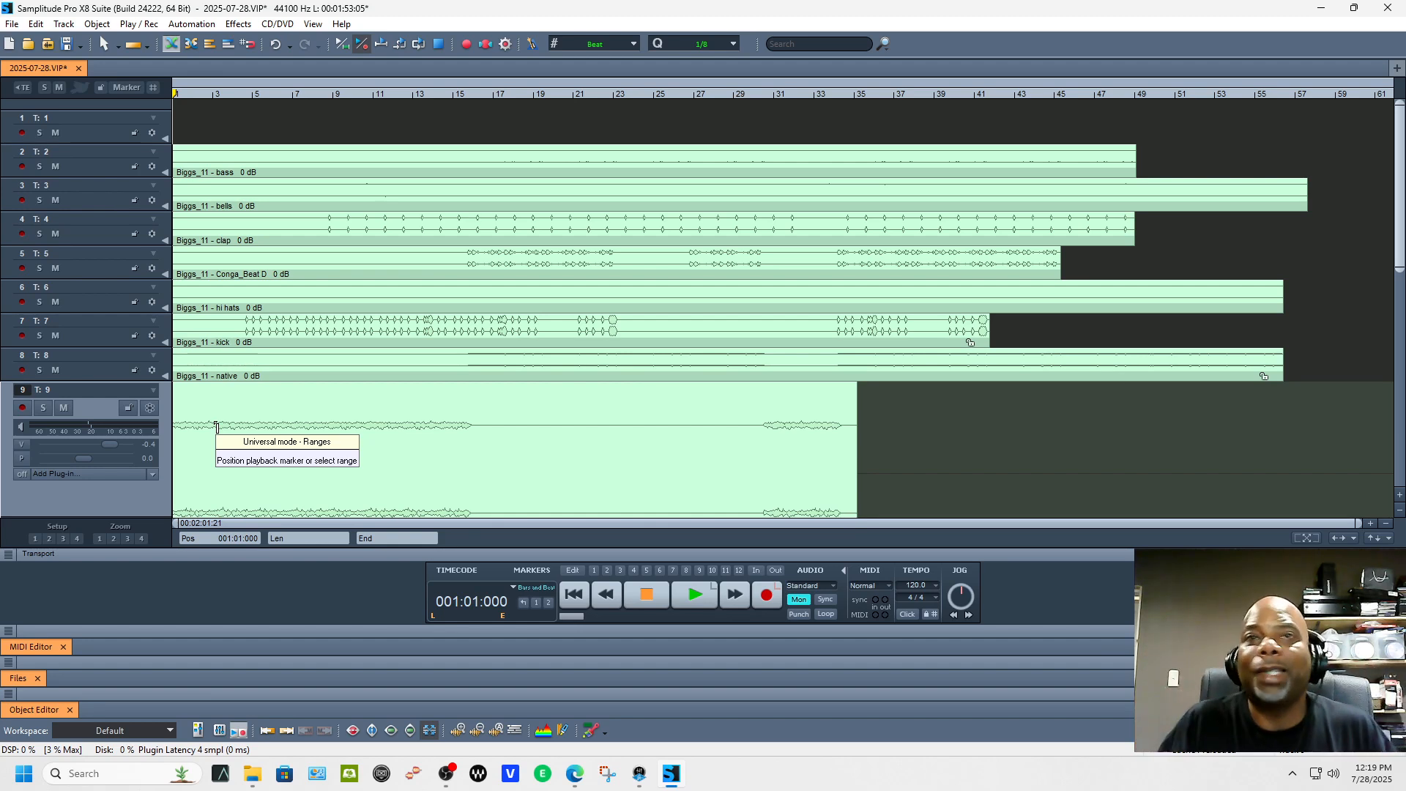
left_click(696, 600)
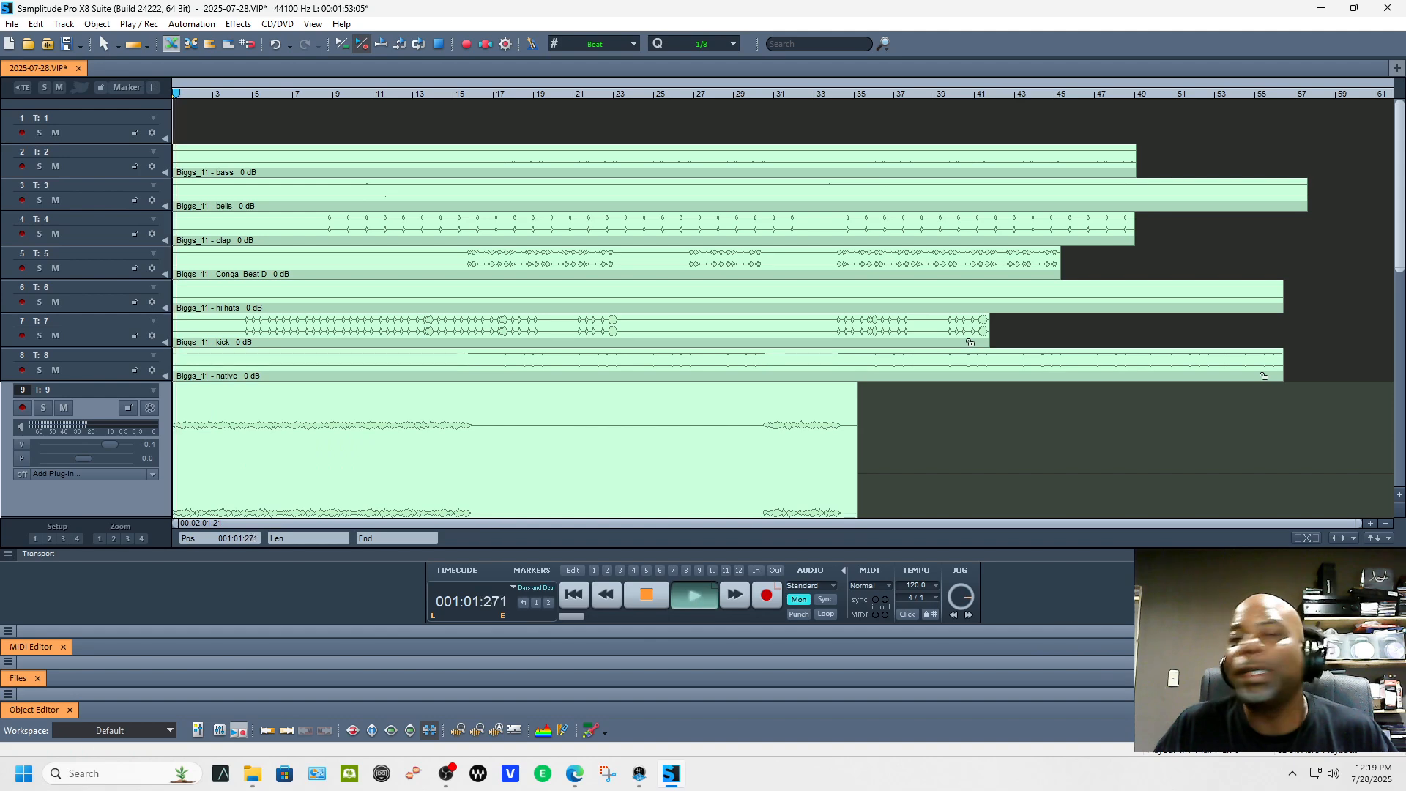
left_click(575, 93)
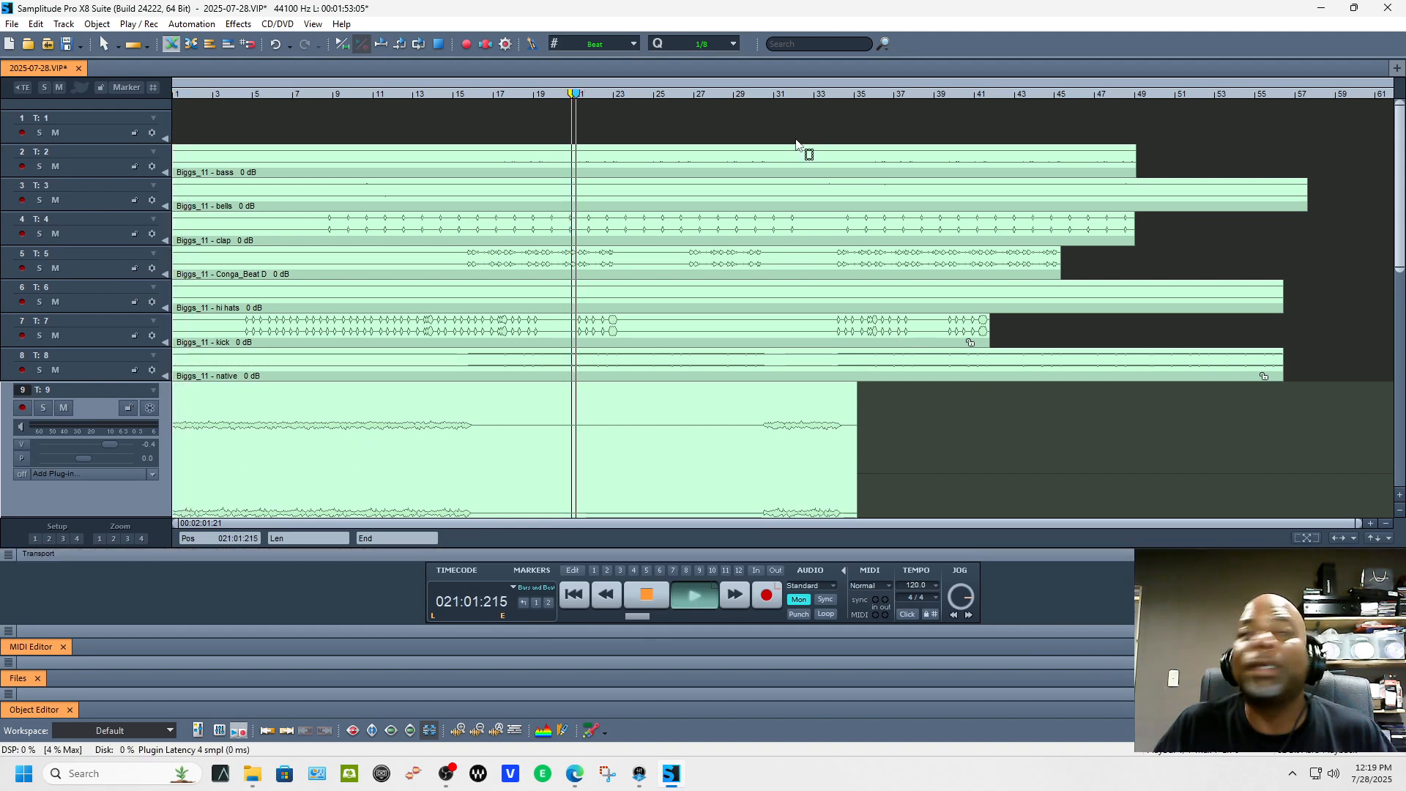